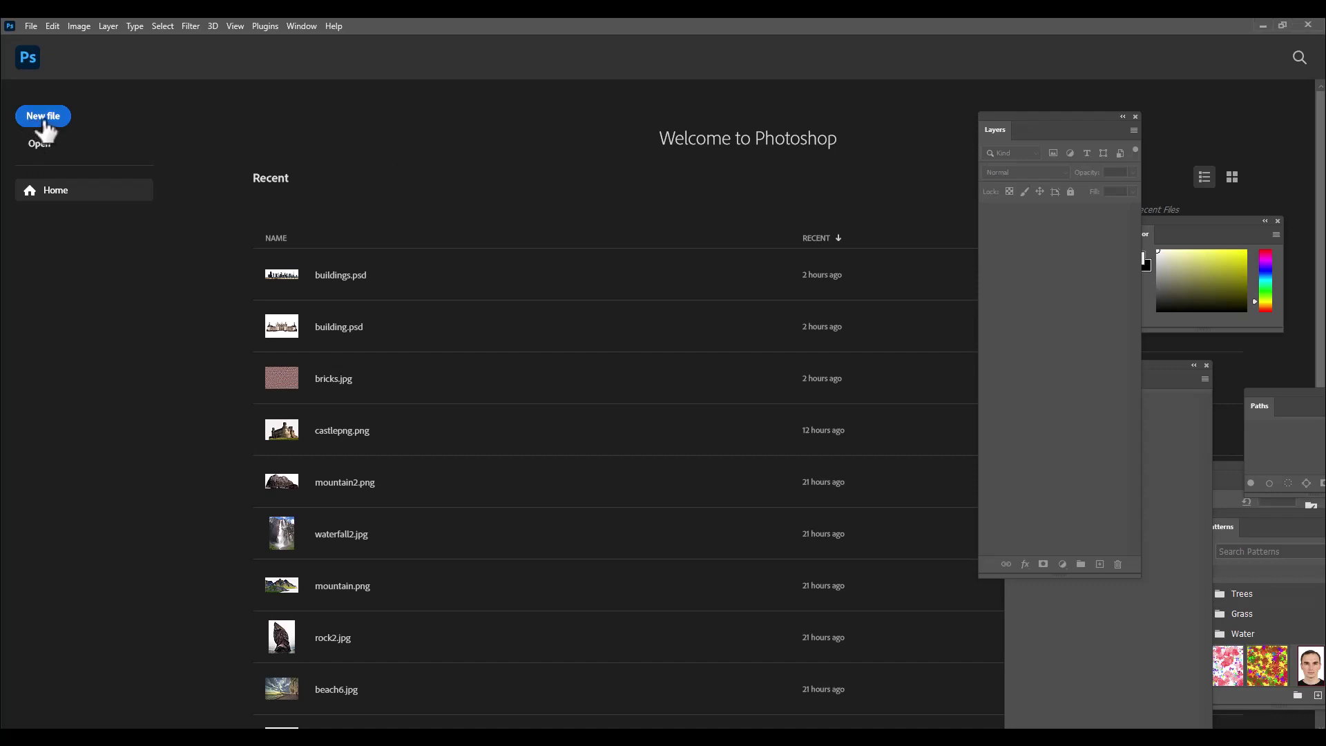
Create an 11.693 x 8.268 inch, 300 ppi document named goldandsilver and fill its background with black
left_click(46, 122)
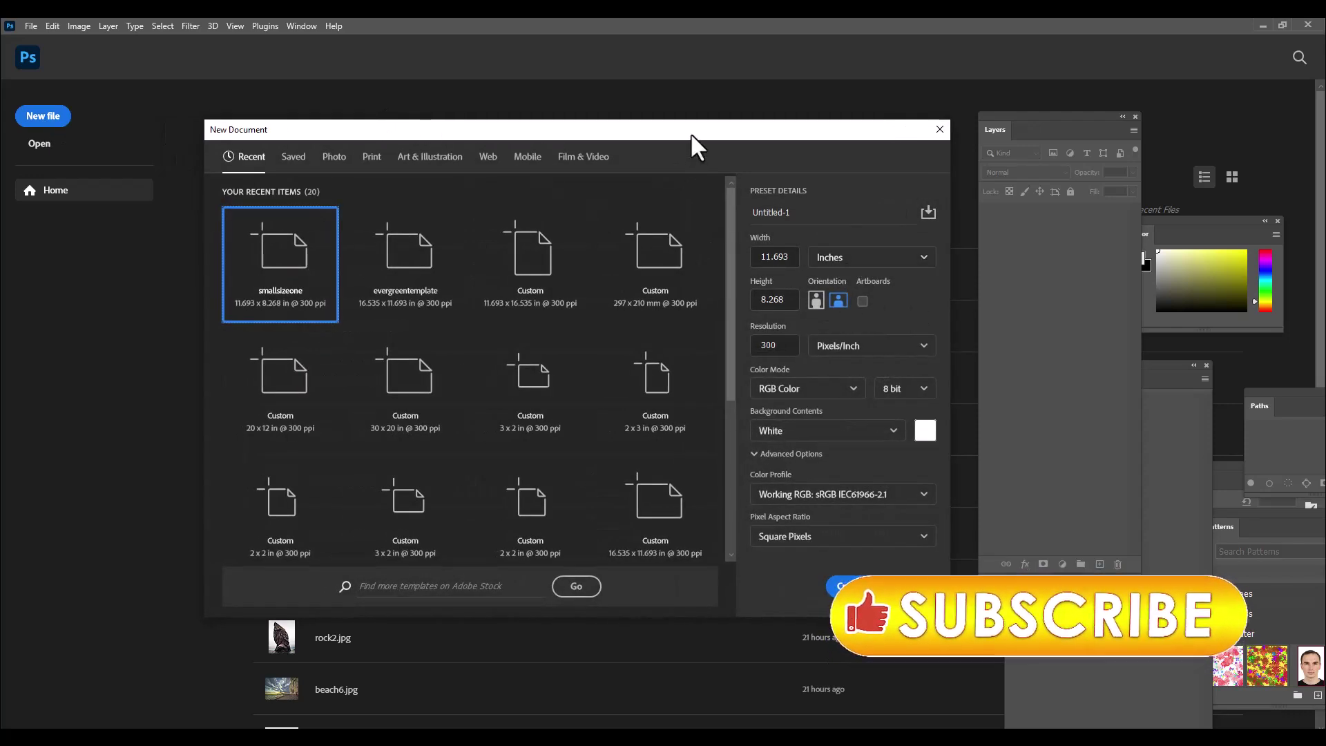
left_click_drag(692, 131, 729, 128)
left_click(839, 208)
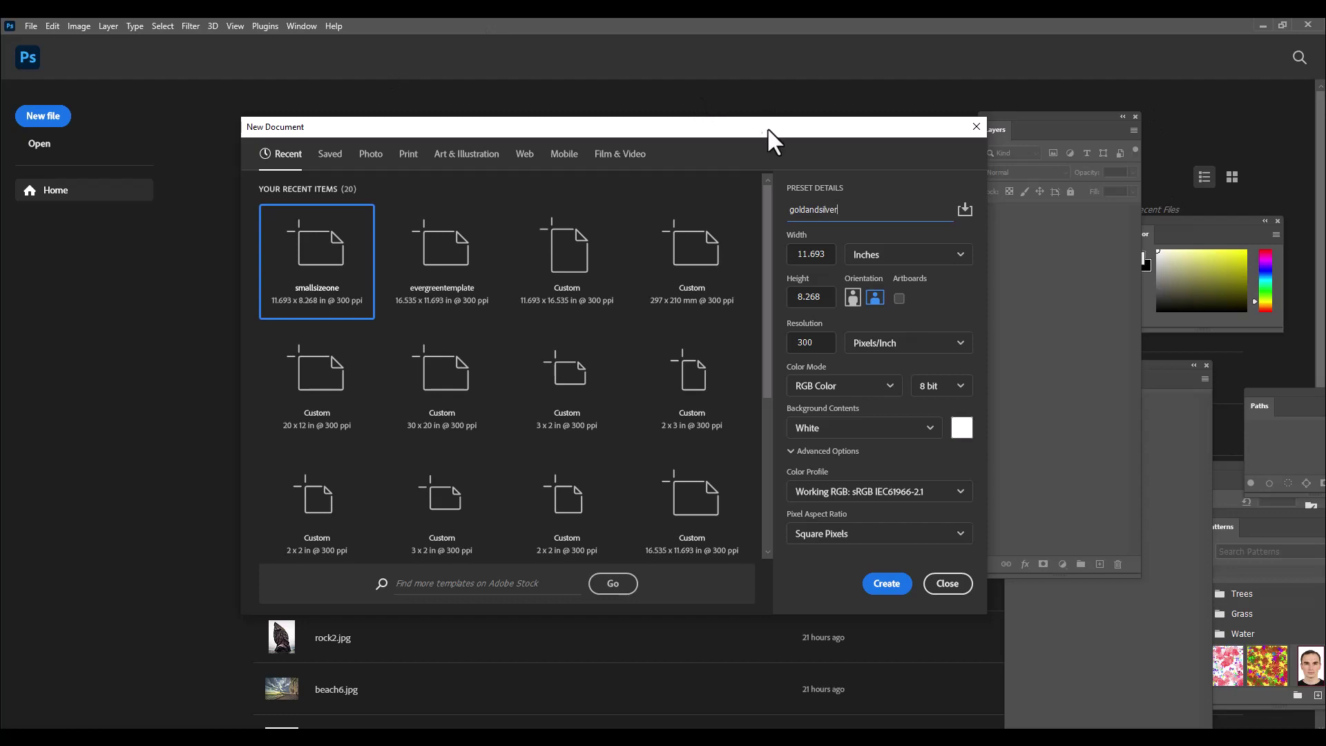
left_click(867, 587)
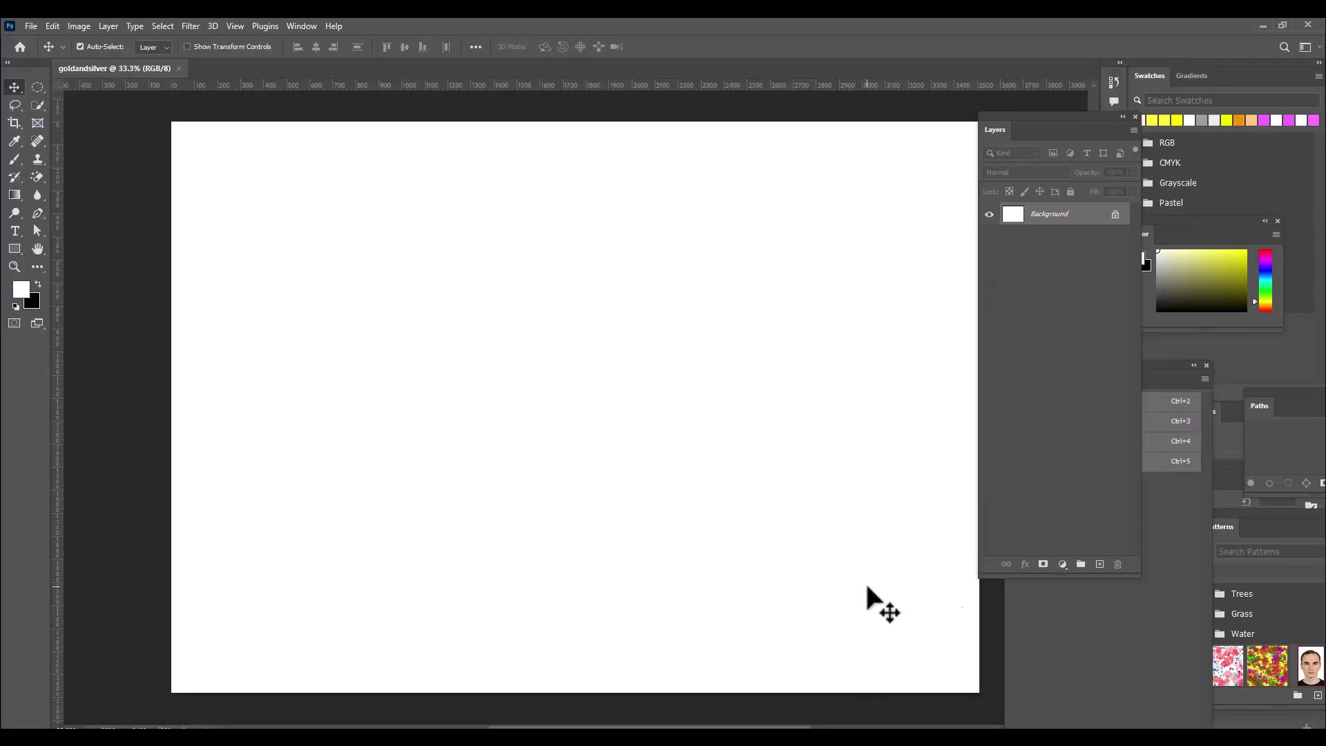
left_click_drag(1010, 132, 1022, 129)
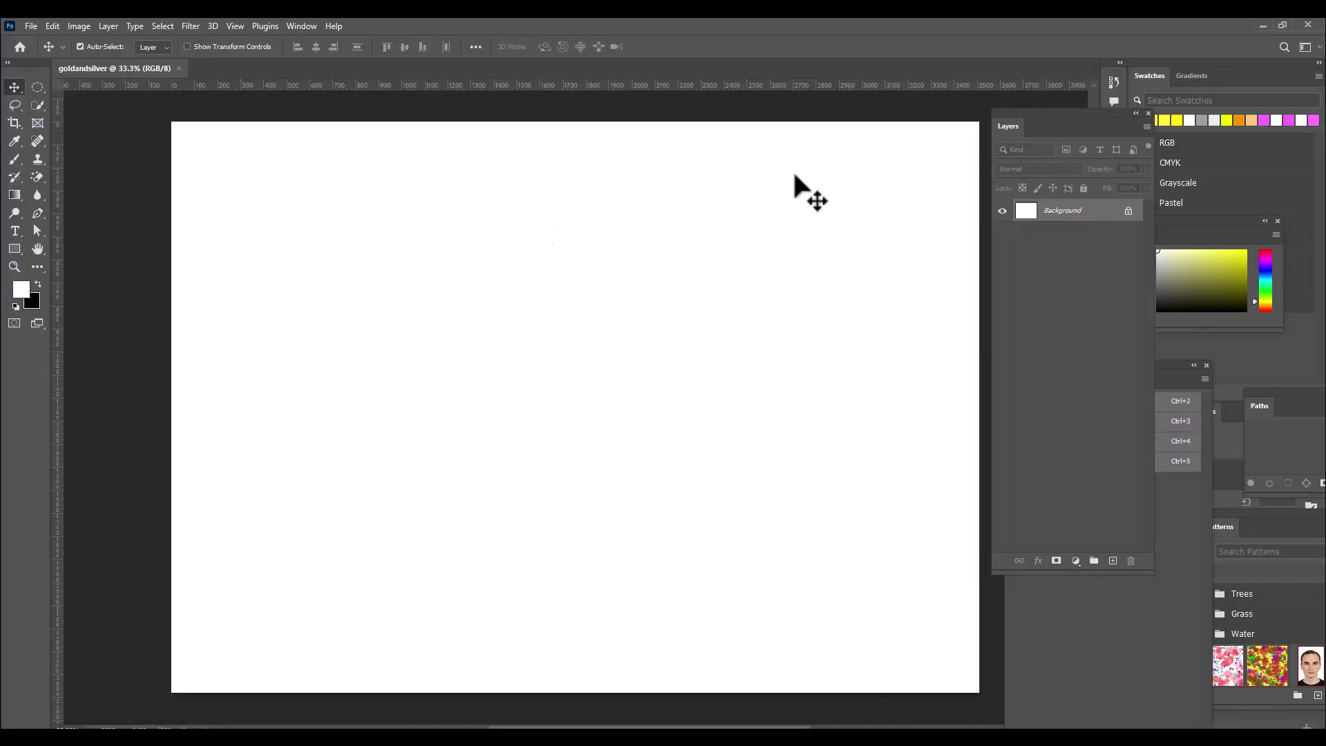
key("ctrl+BackSpace")
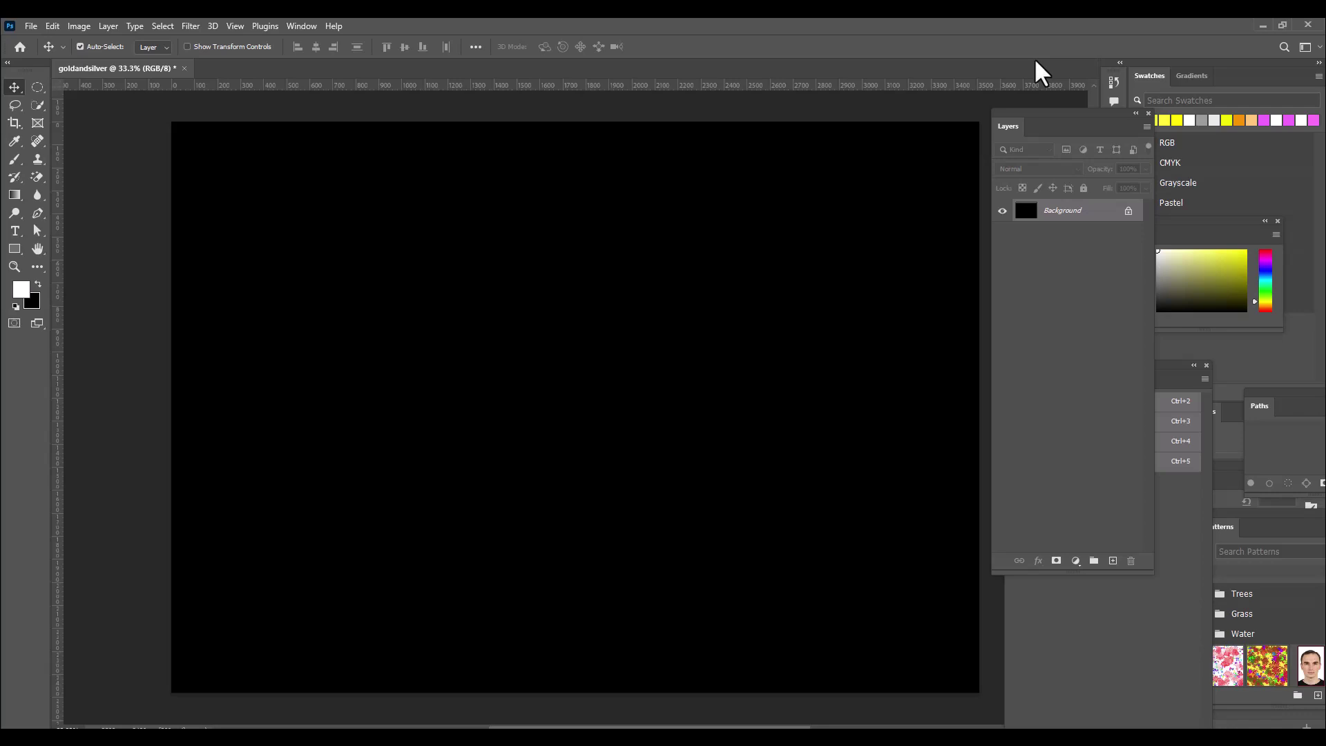
Add a text layer reading GOLD near the middle of the canvas
left_click(14, 231)
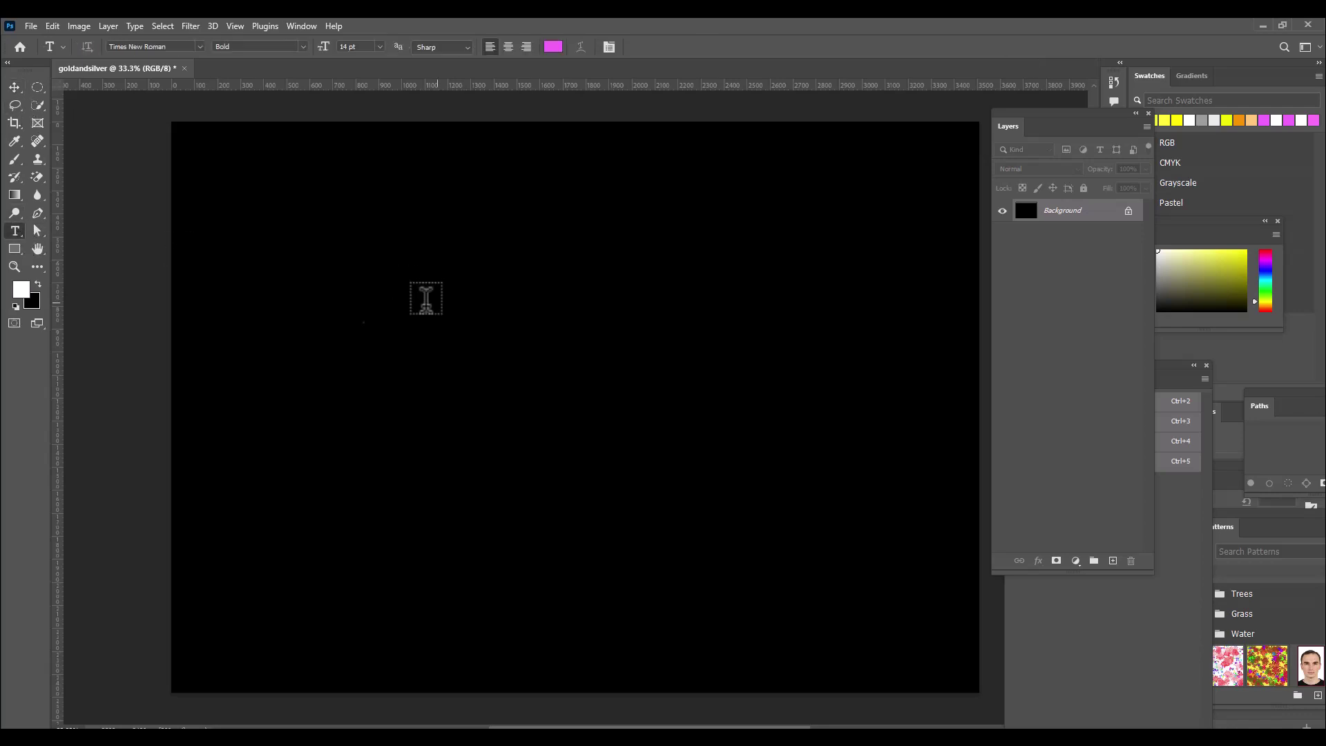
left_click(470, 389)
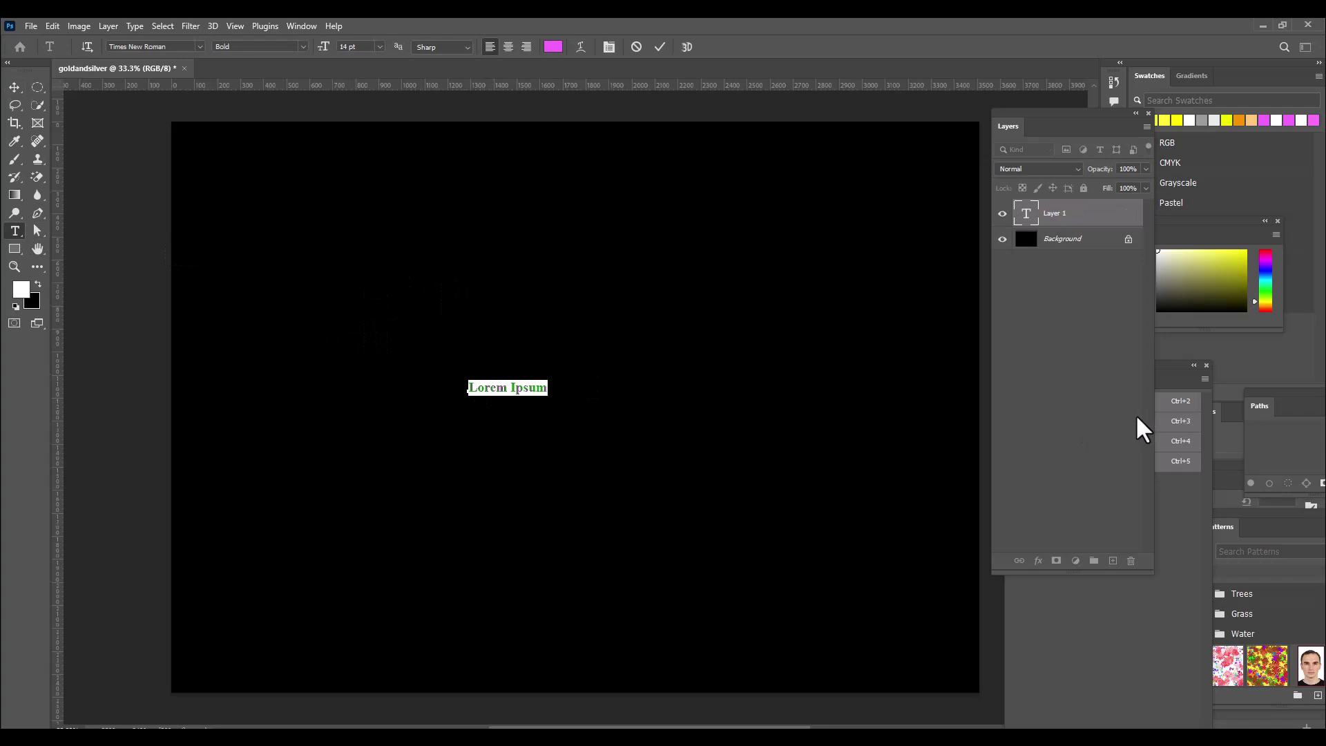
type("go")
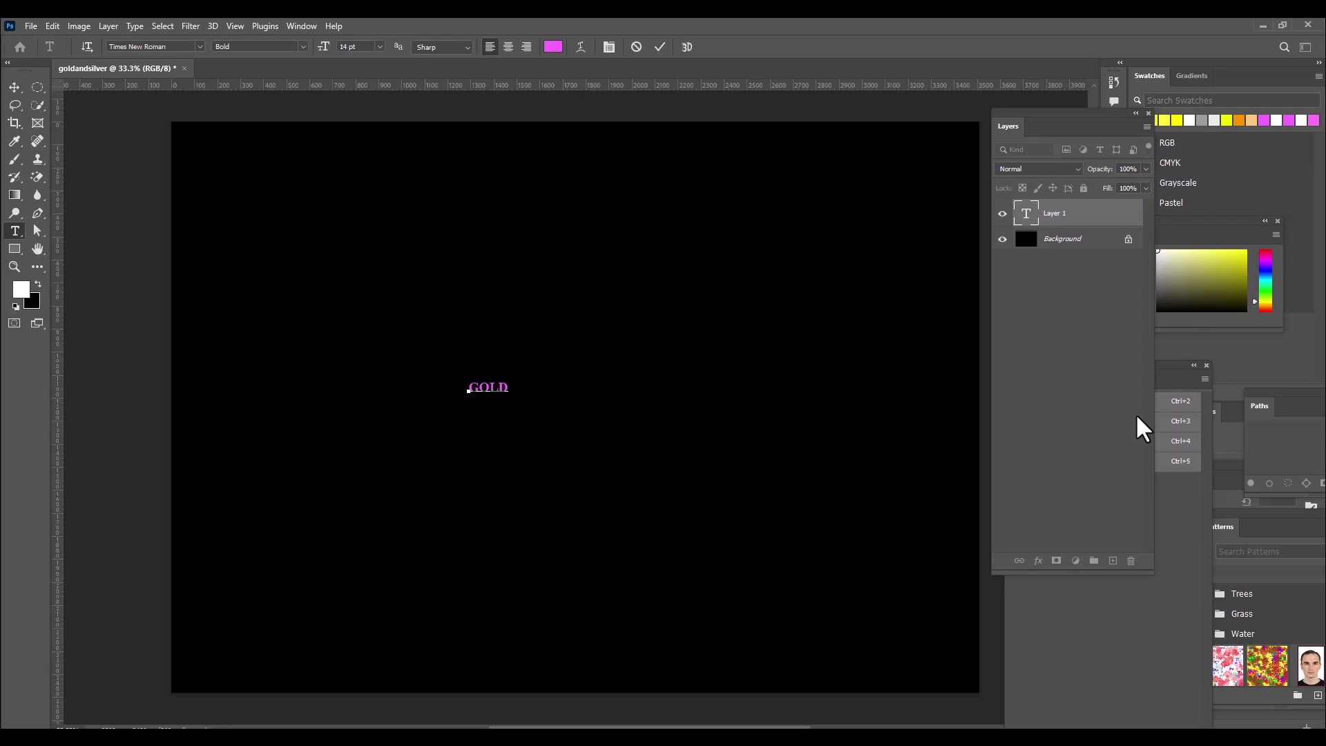
left_click(15, 87)
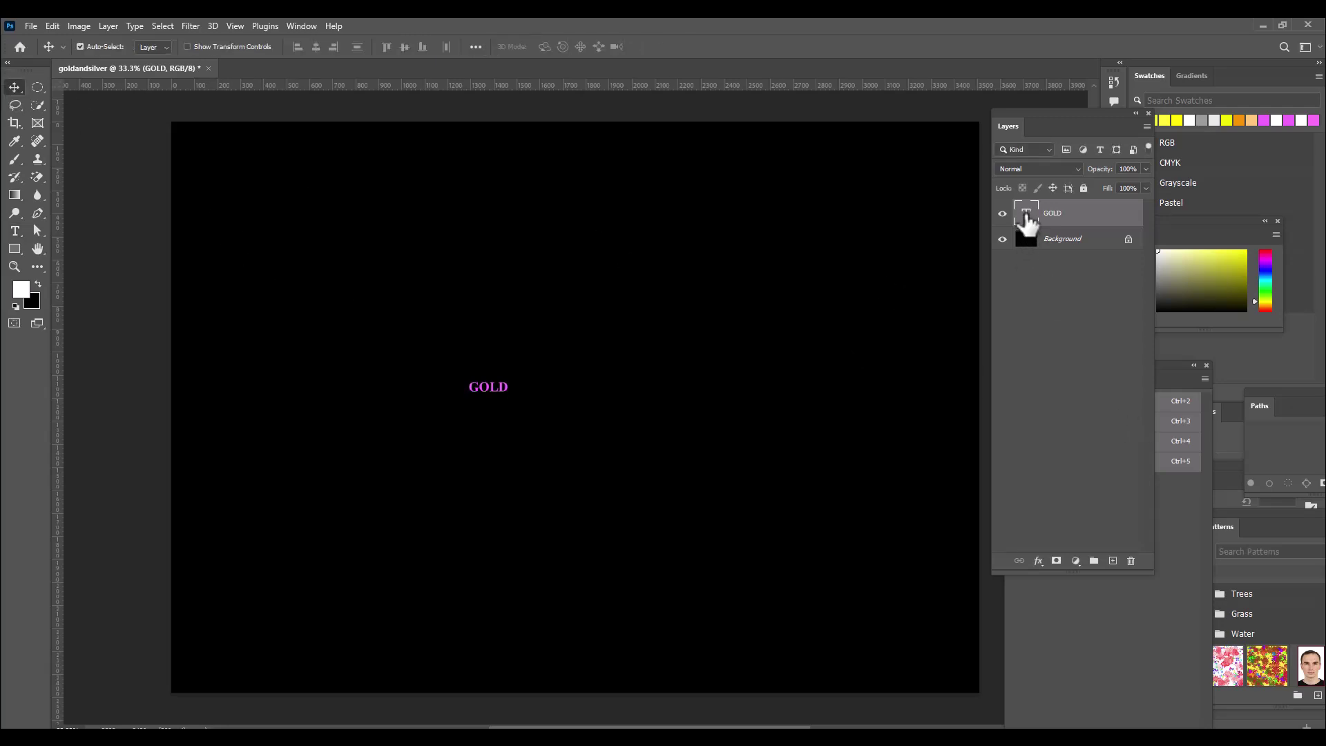
Set the font size of the GOLD text to 160 pt
double_click(1025, 218)
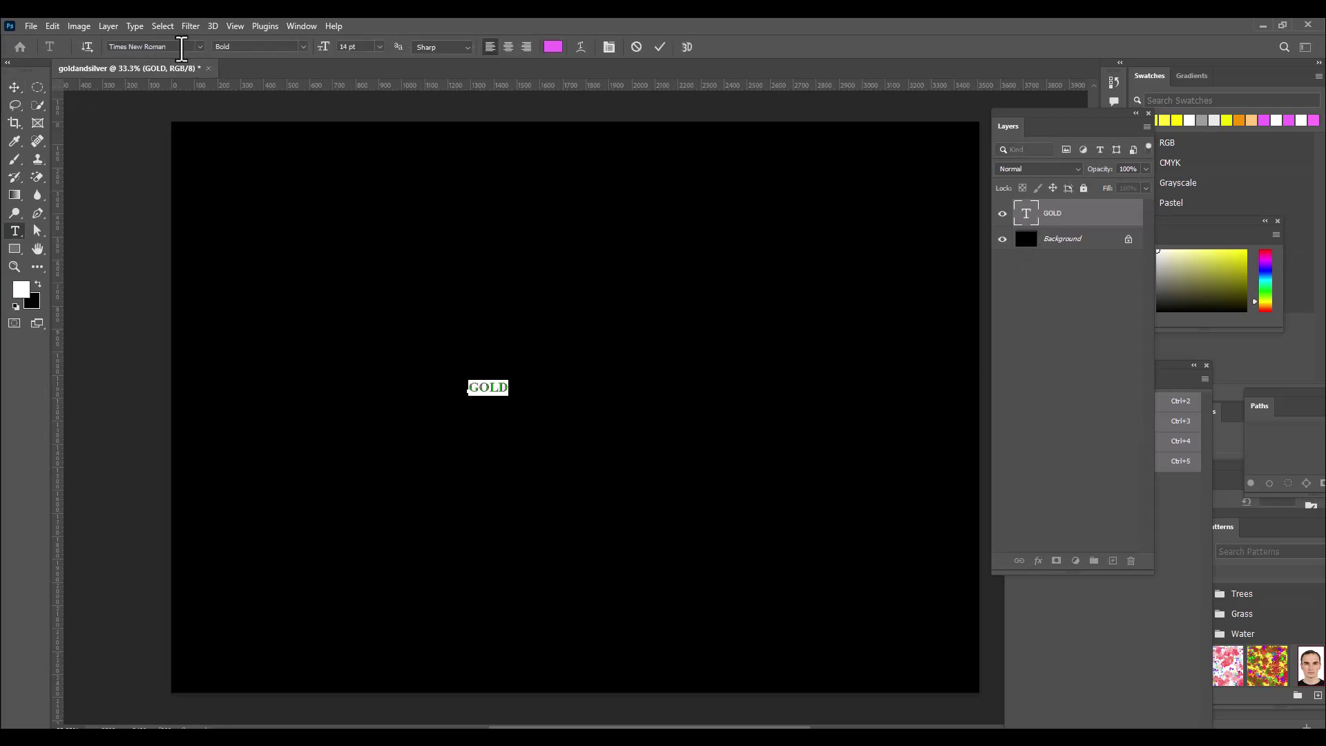
left_click(367, 50)
key("Return")
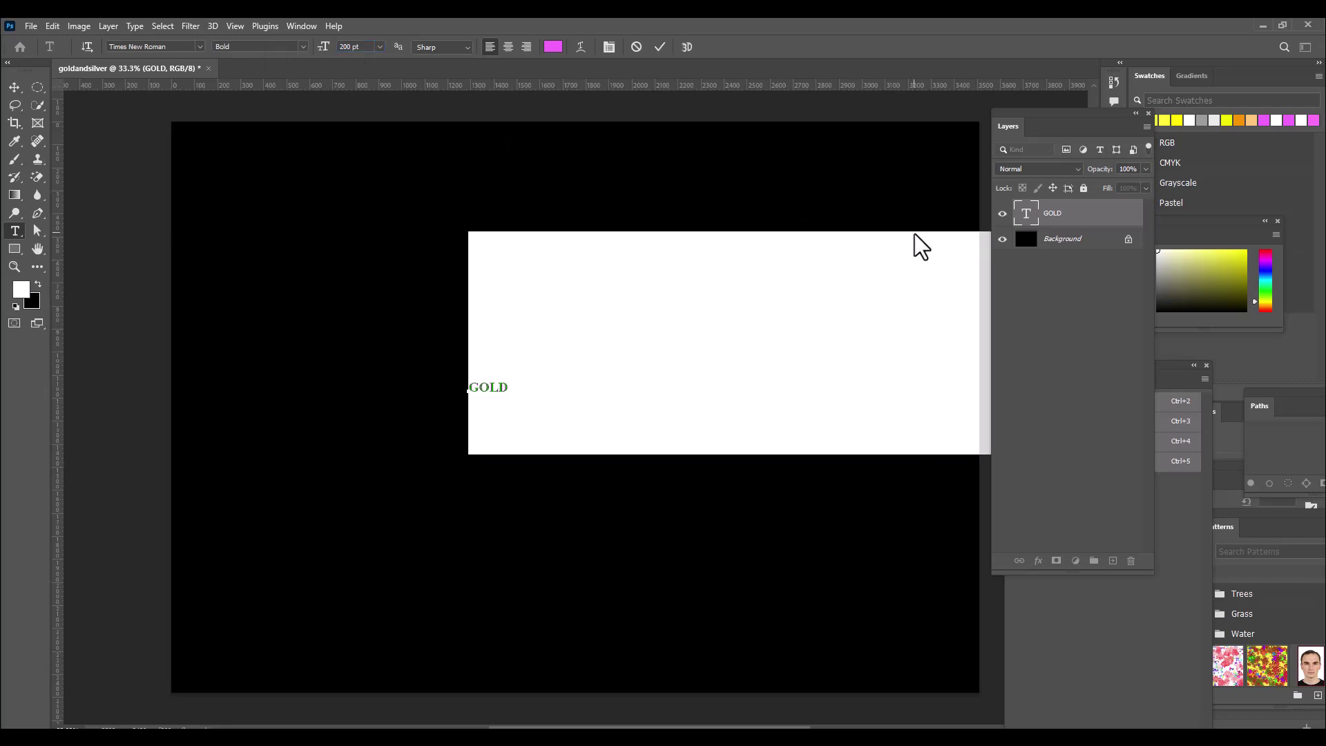
left_click(366, 47)
type("160")
key("Return")
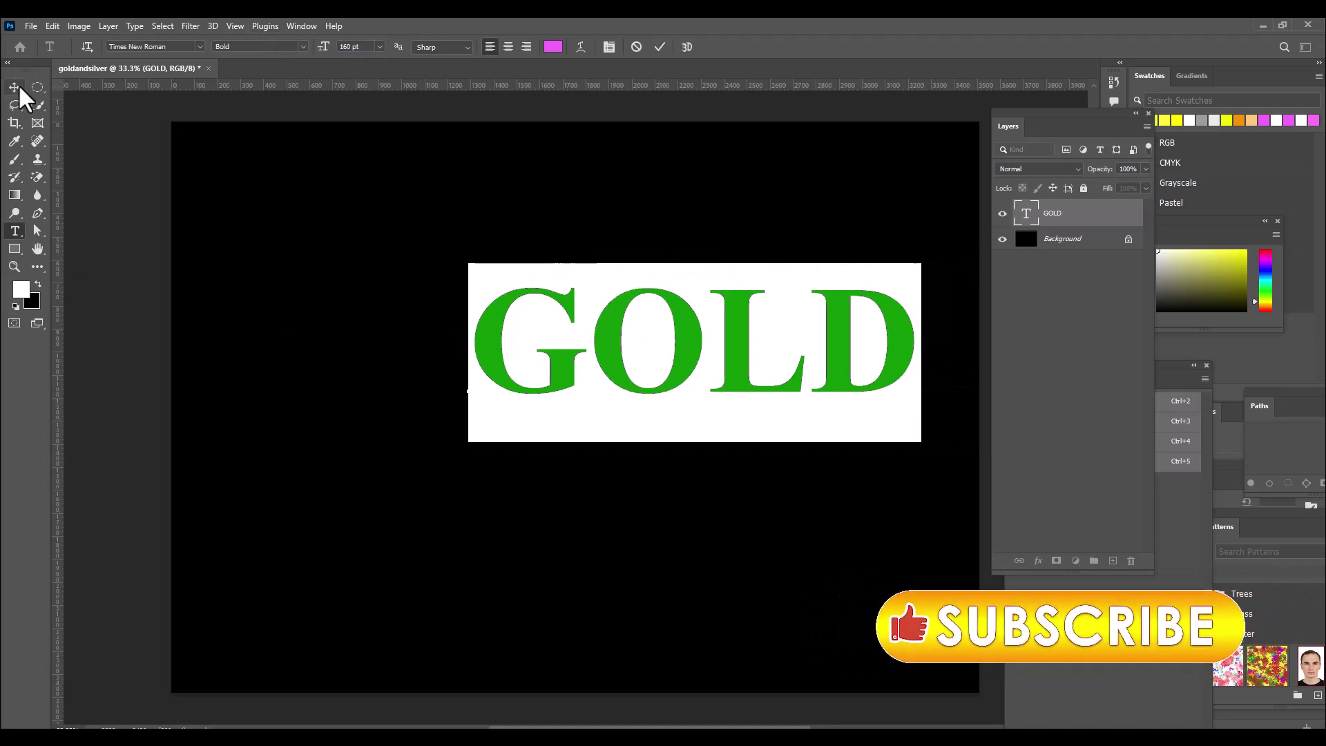
Move the GOLD text so it is centred horizontally on the canvas, slightly above the middle
left_click(19, 86)
left_click_drag(736, 359, 646, 388)
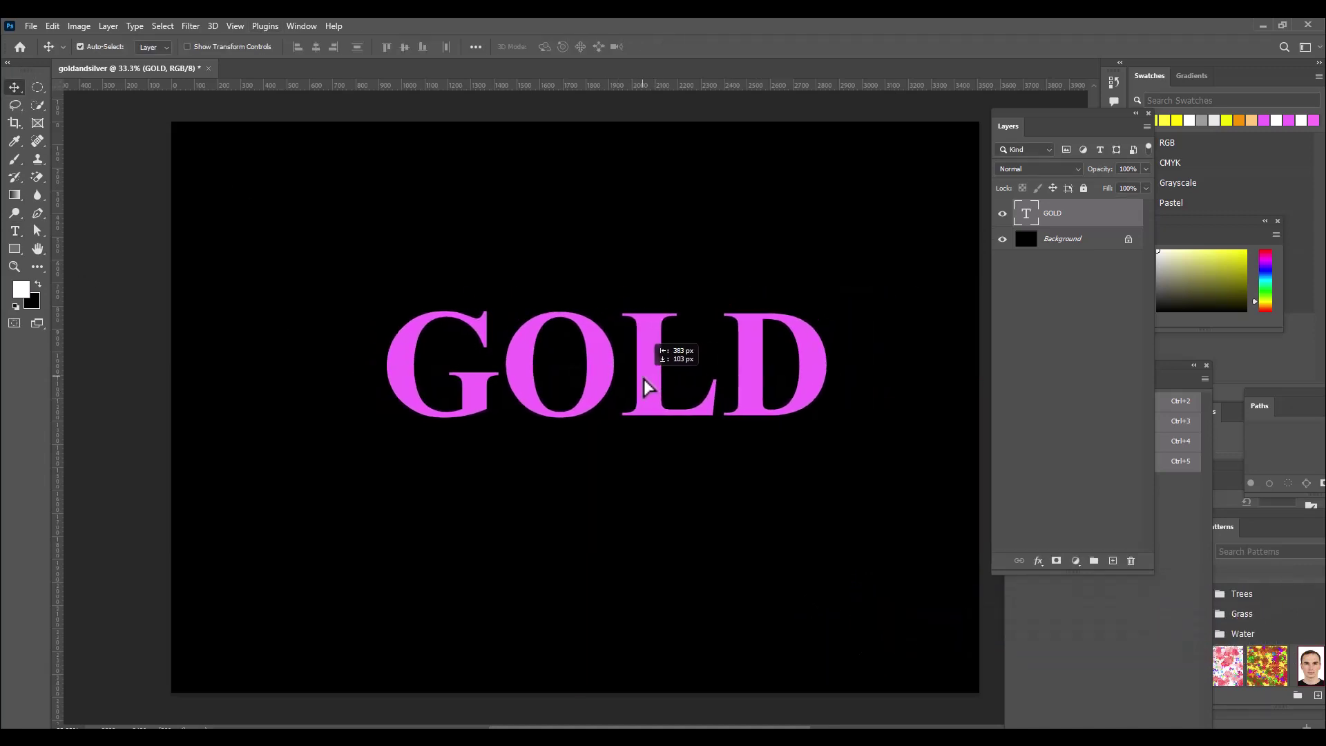
key("ctrl+t")
left_click_drag(655, 331, 620, 333)
key("Return")
Apply a Gradient Overlay layer style to the GOLD text and reset its settings to default
left_click_drag(1029, 119, 1007, 127)
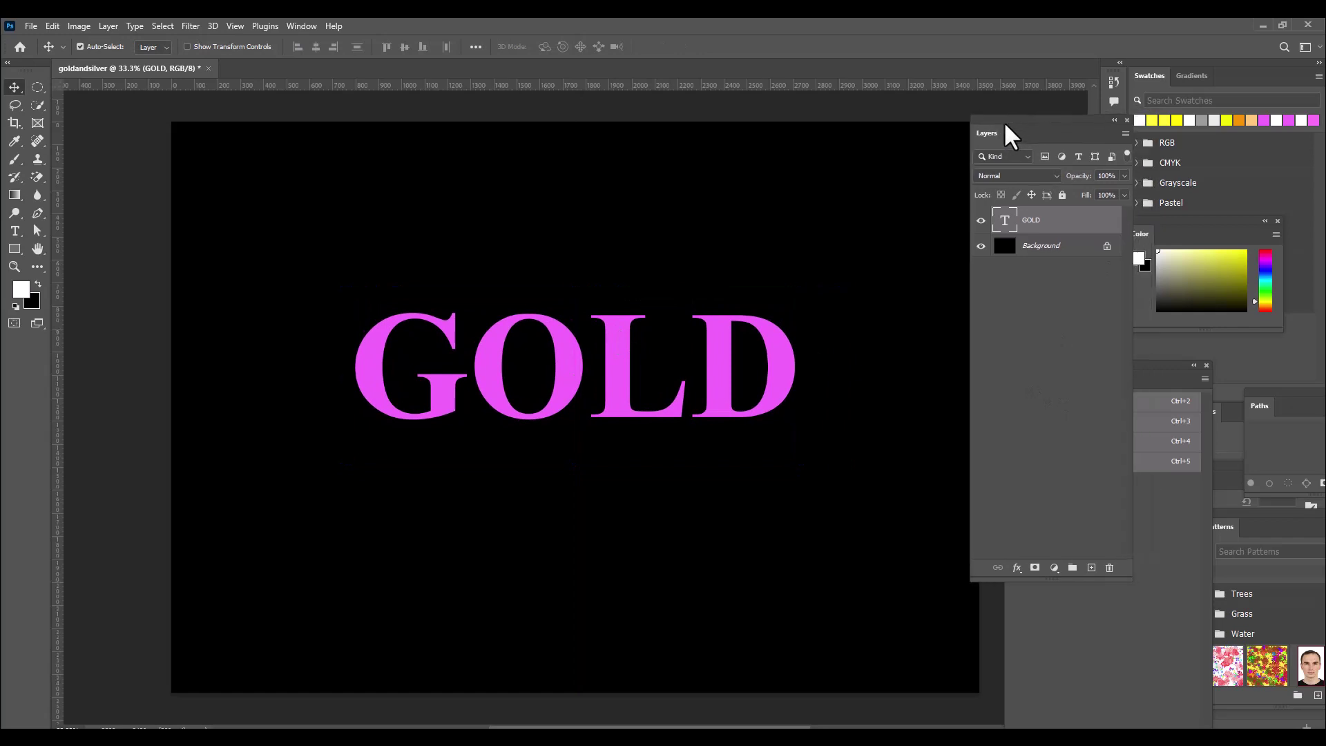
double_click(1082, 228)
left_click_drag(599, 325, 932, 130)
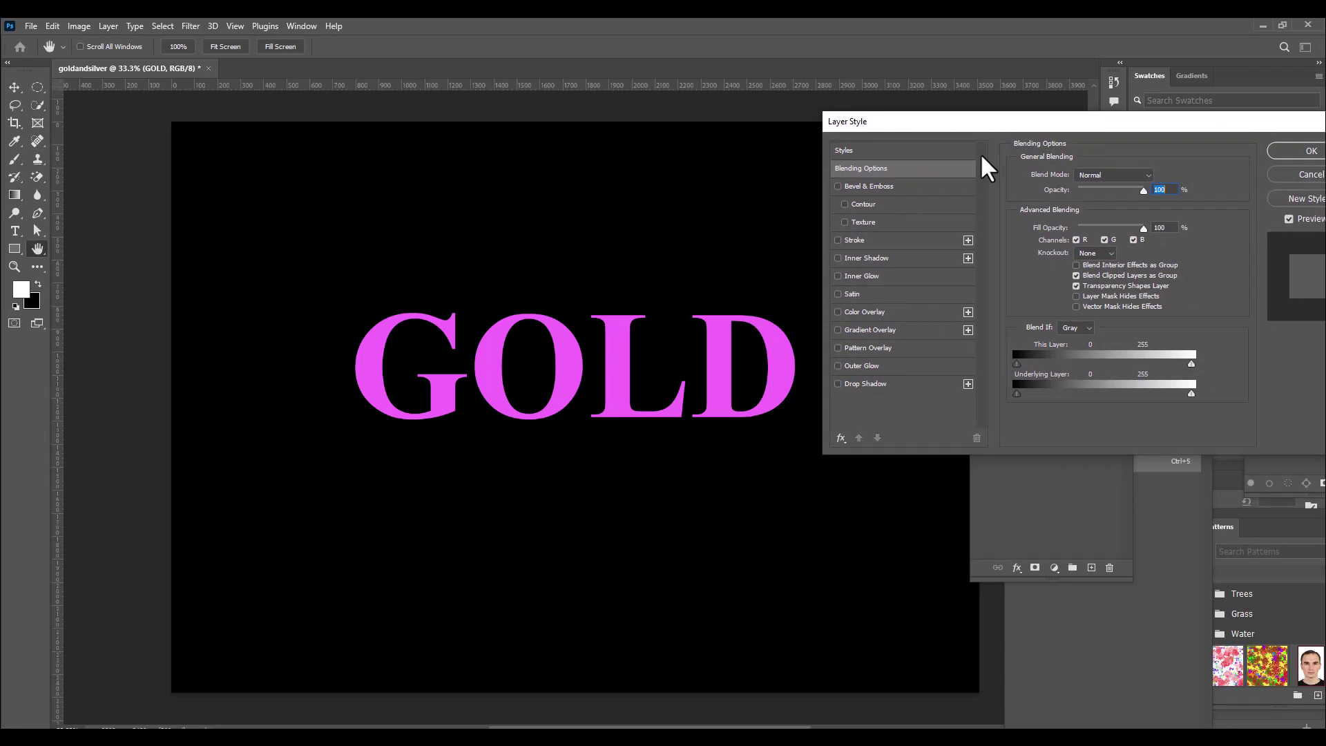
left_click_drag(928, 125, 941, 122)
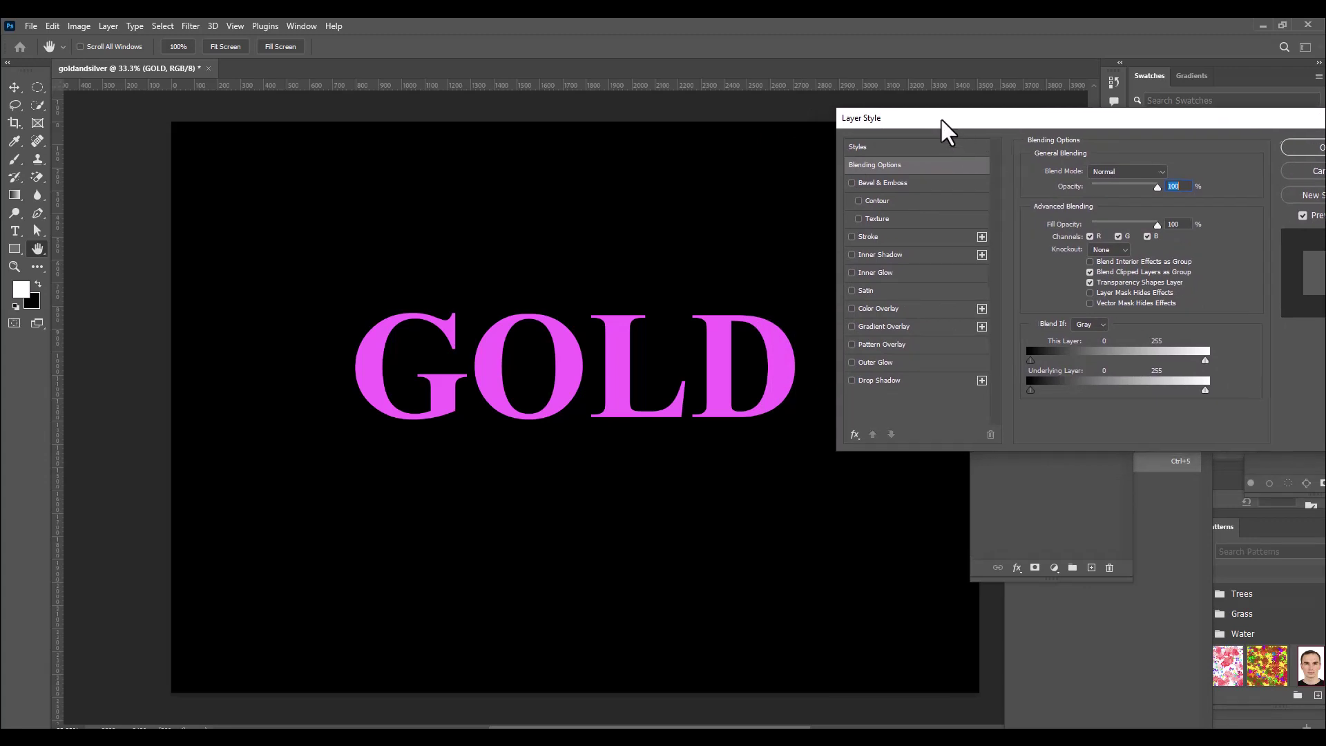
left_click(861, 327)
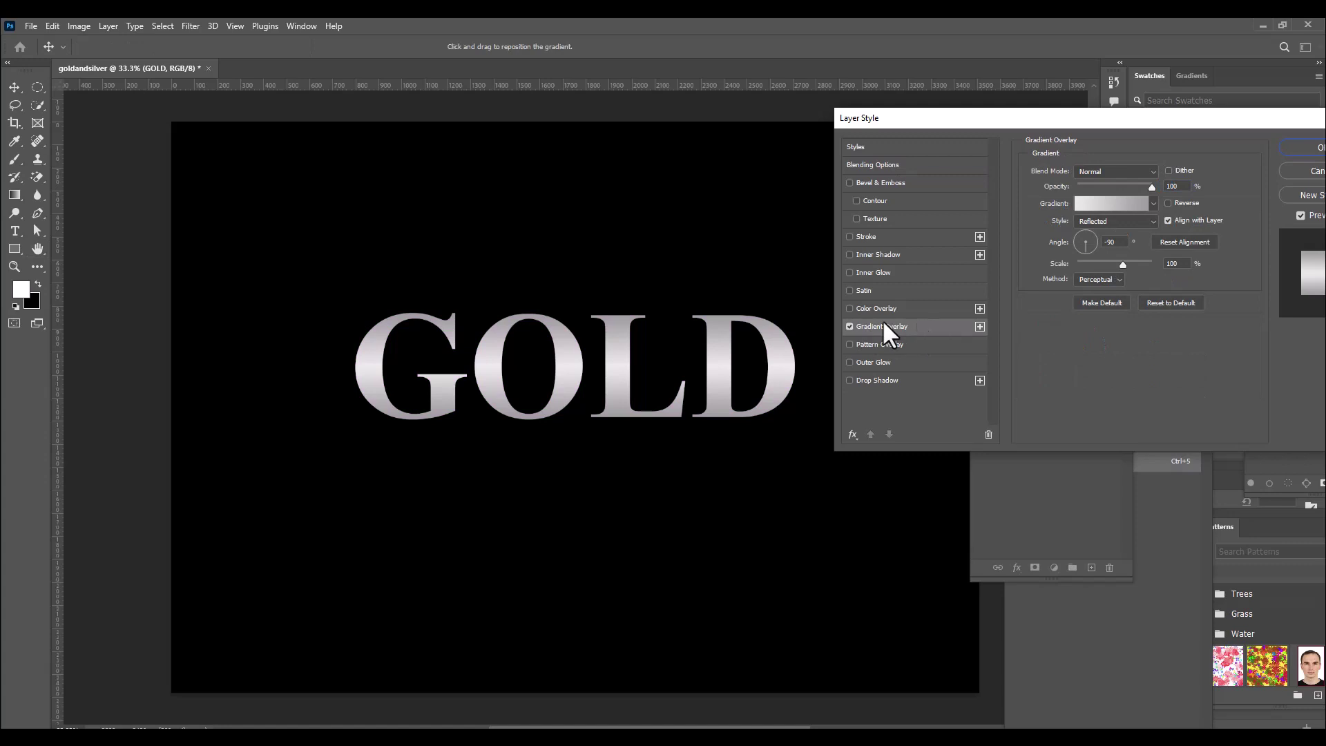
mouse_move(1054, 119)
left_mouse_down()
mouse_move(1026, 127)
mouse_move(1038, 129)
left_mouse_up()
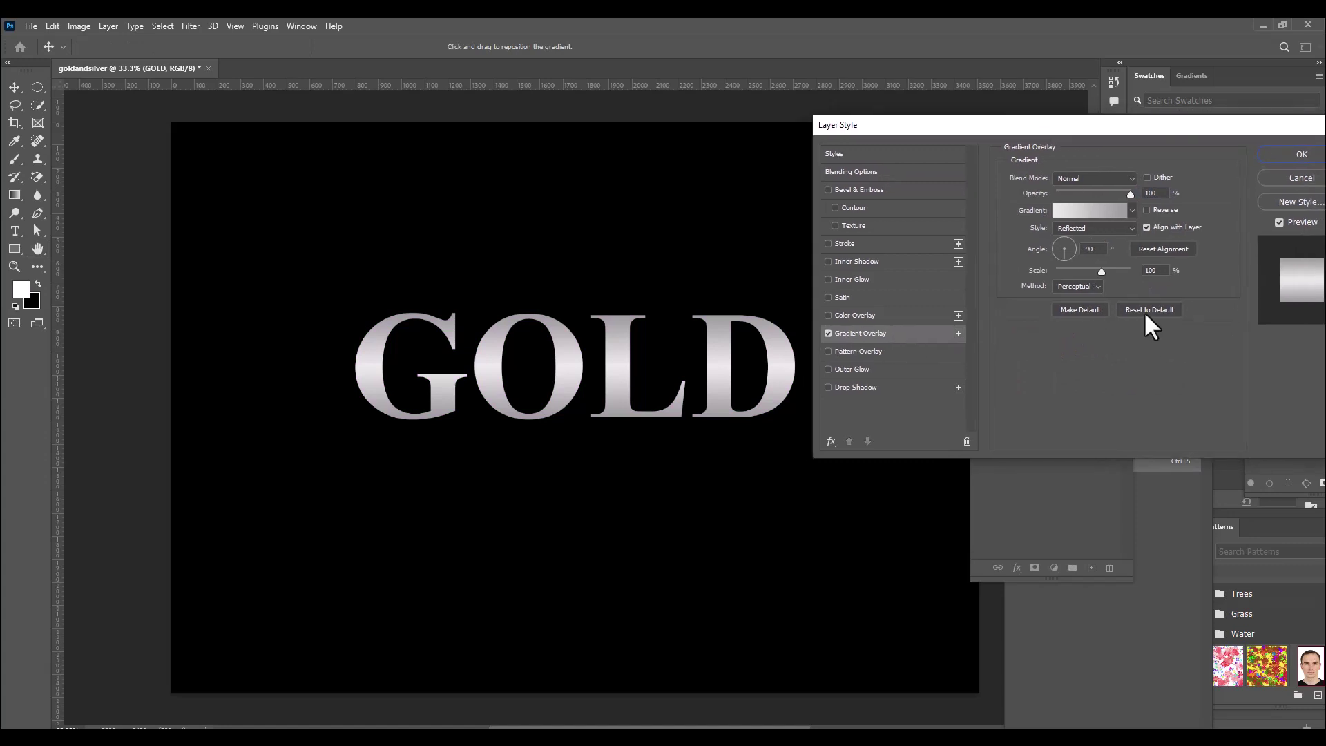
left_click(1151, 312)
left_click_drag(1015, 125, 981, 137)
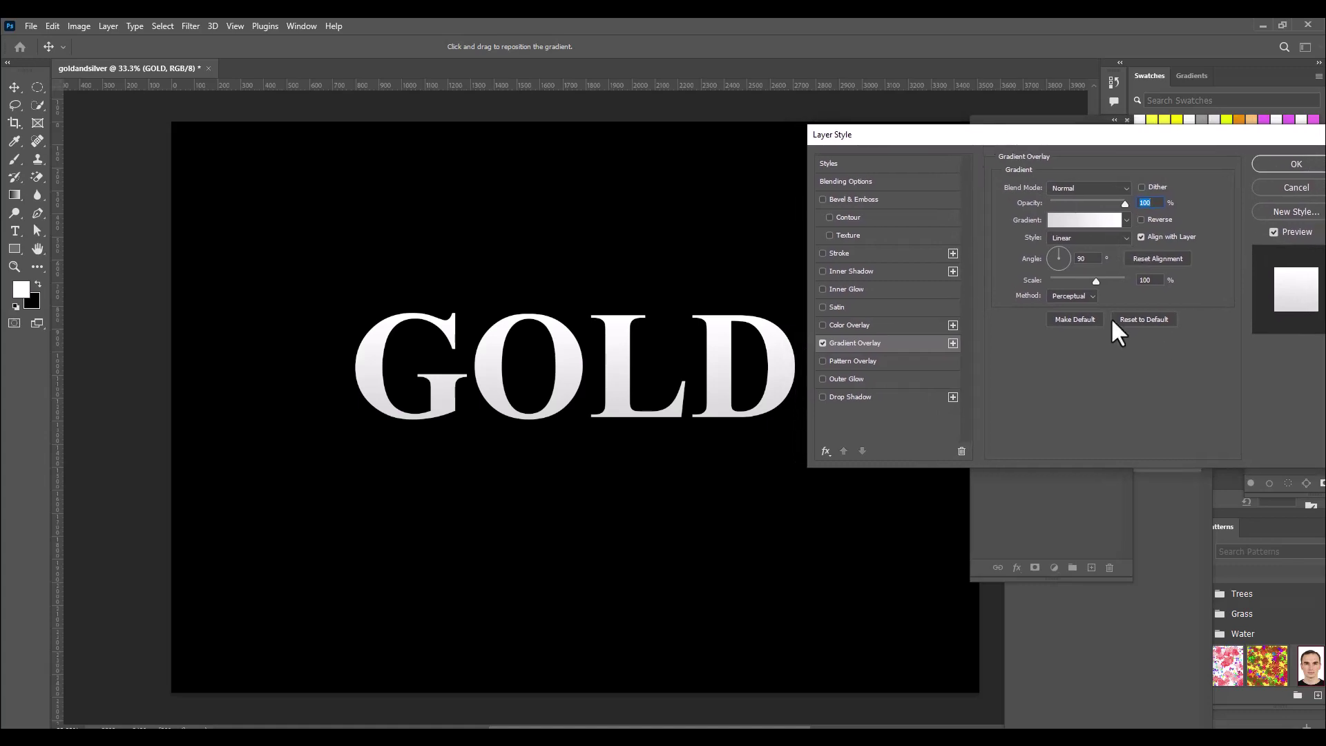
Open the overlay's gradient for editing and copy the cream colour code fac778 from the Notepad notes
left_click(1062, 222)
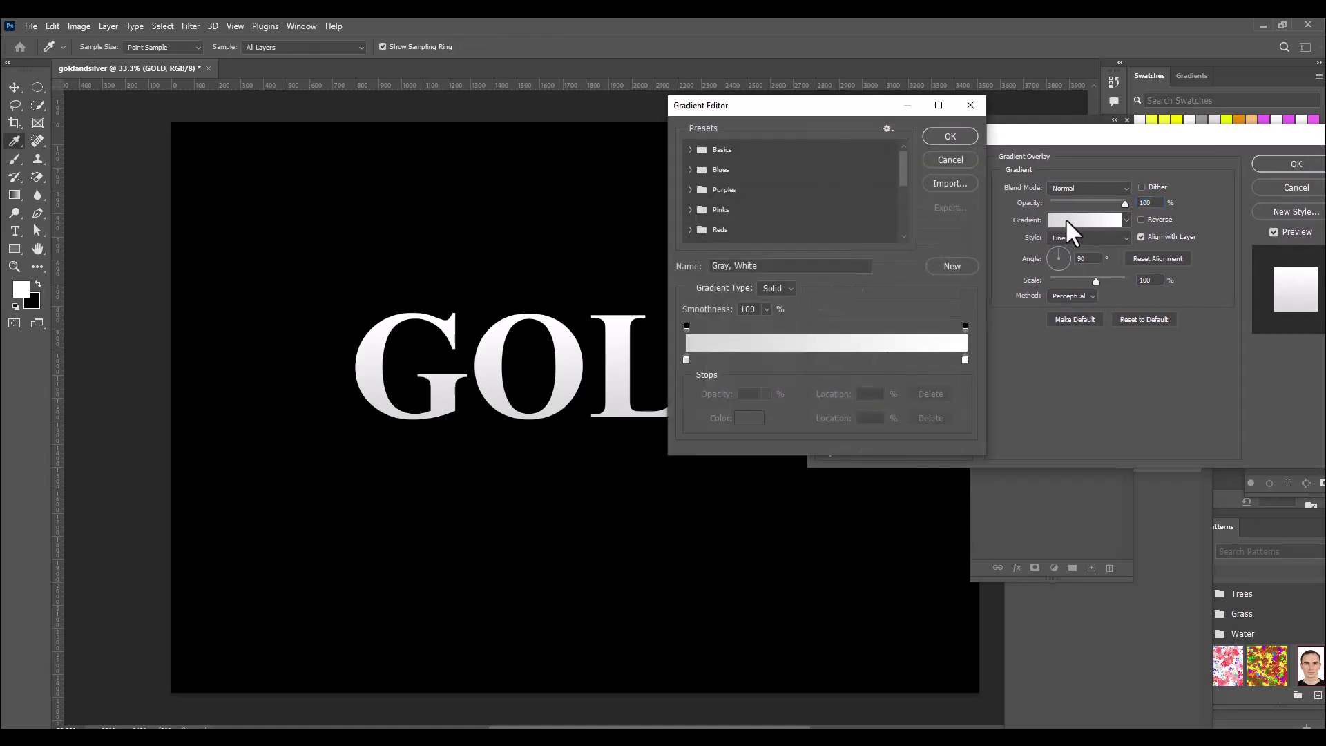
mouse_move(804, 111)
left_mouse_down()
mouse_move(644, 111)
mouse_move(824, 120)
mouse_move(806, 126)
left_mouse_up()
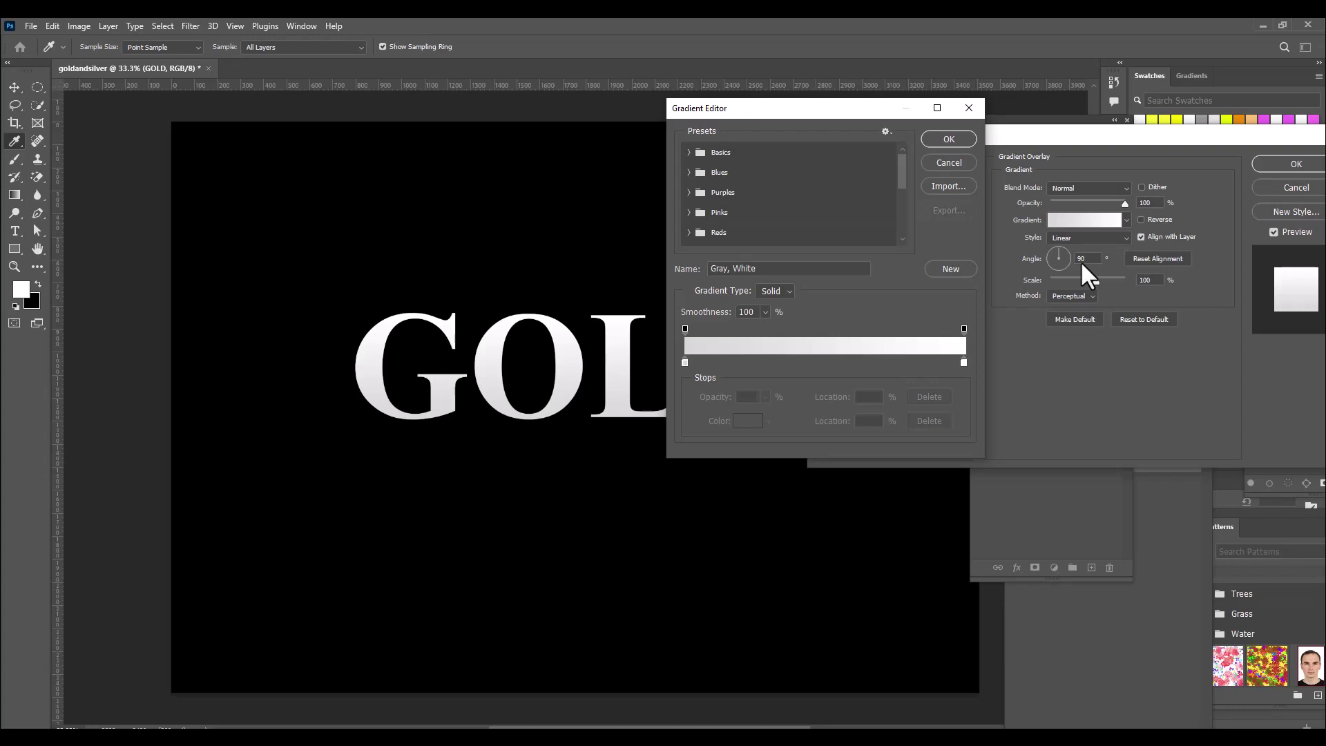
key("alt+Tab")
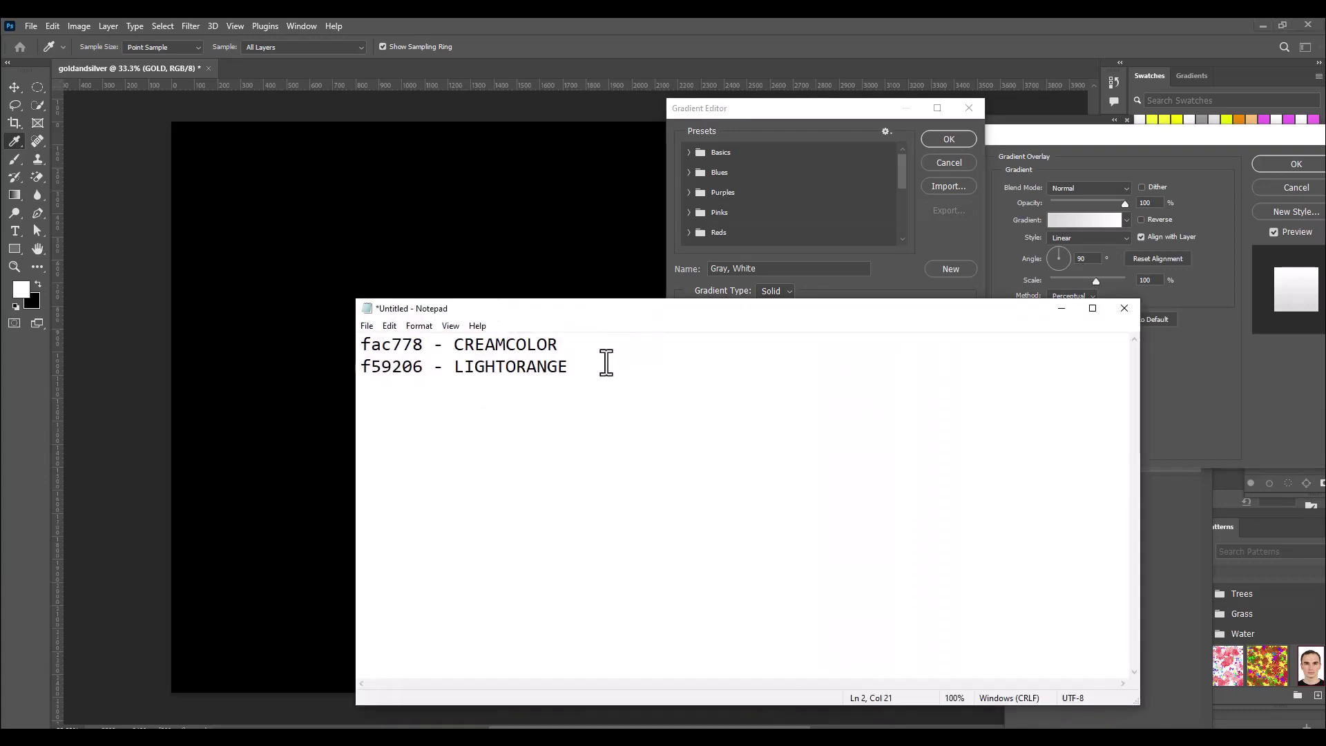
left_click_drag(580, 309, 679, 328)
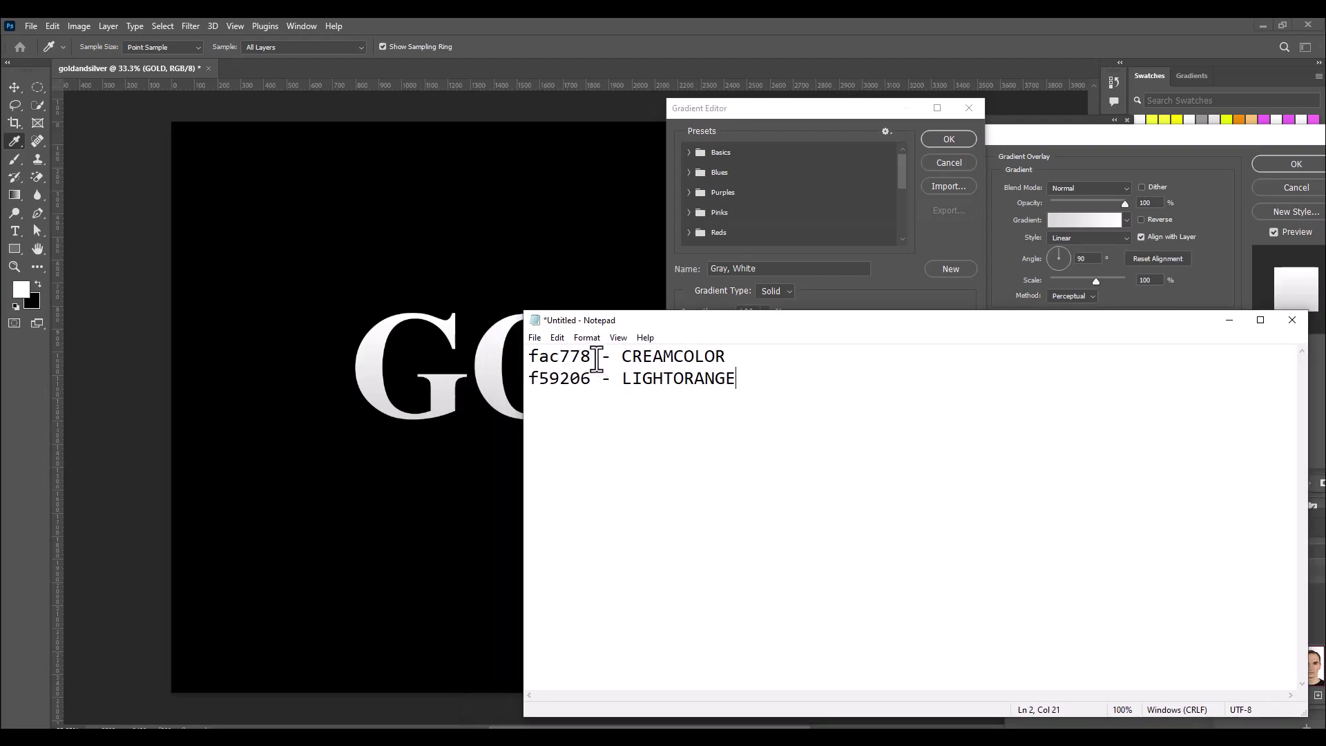
left_click_drag(590, 357, 521, 362)
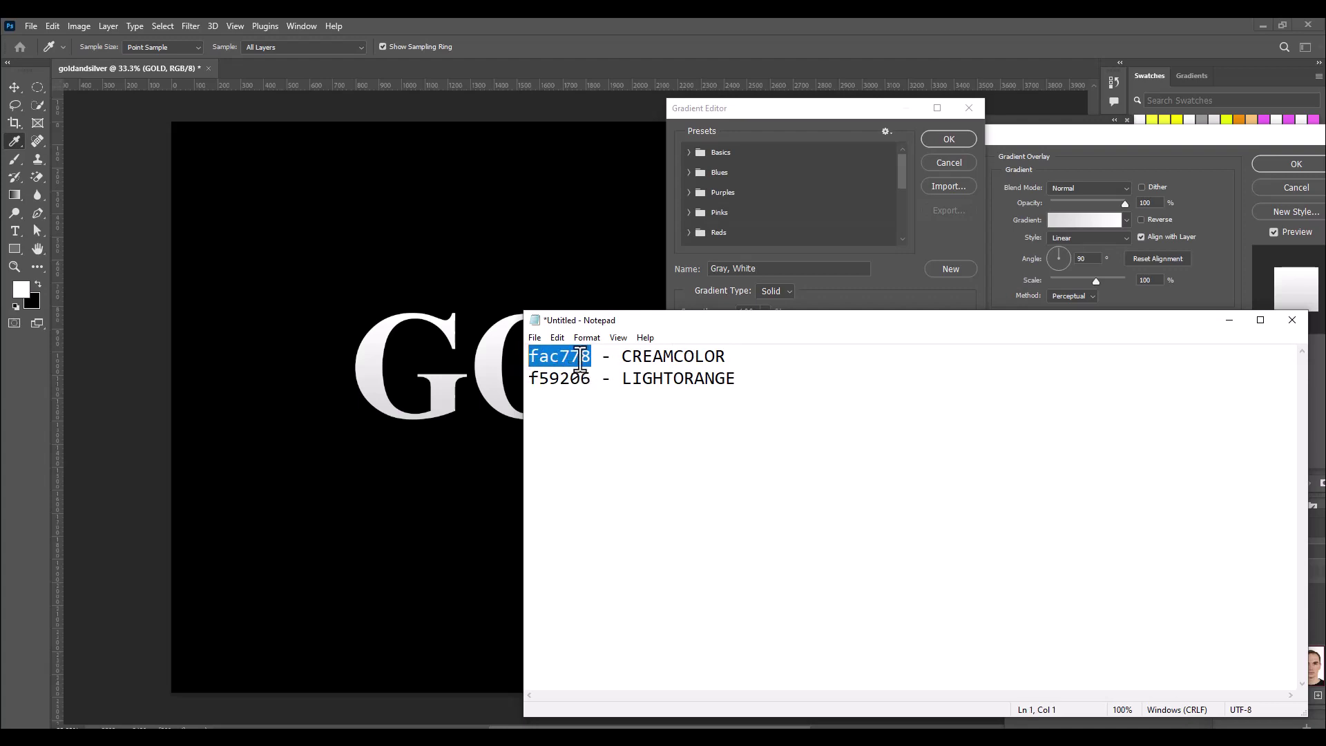
right_click(580, 359)
left_click(607, 403)
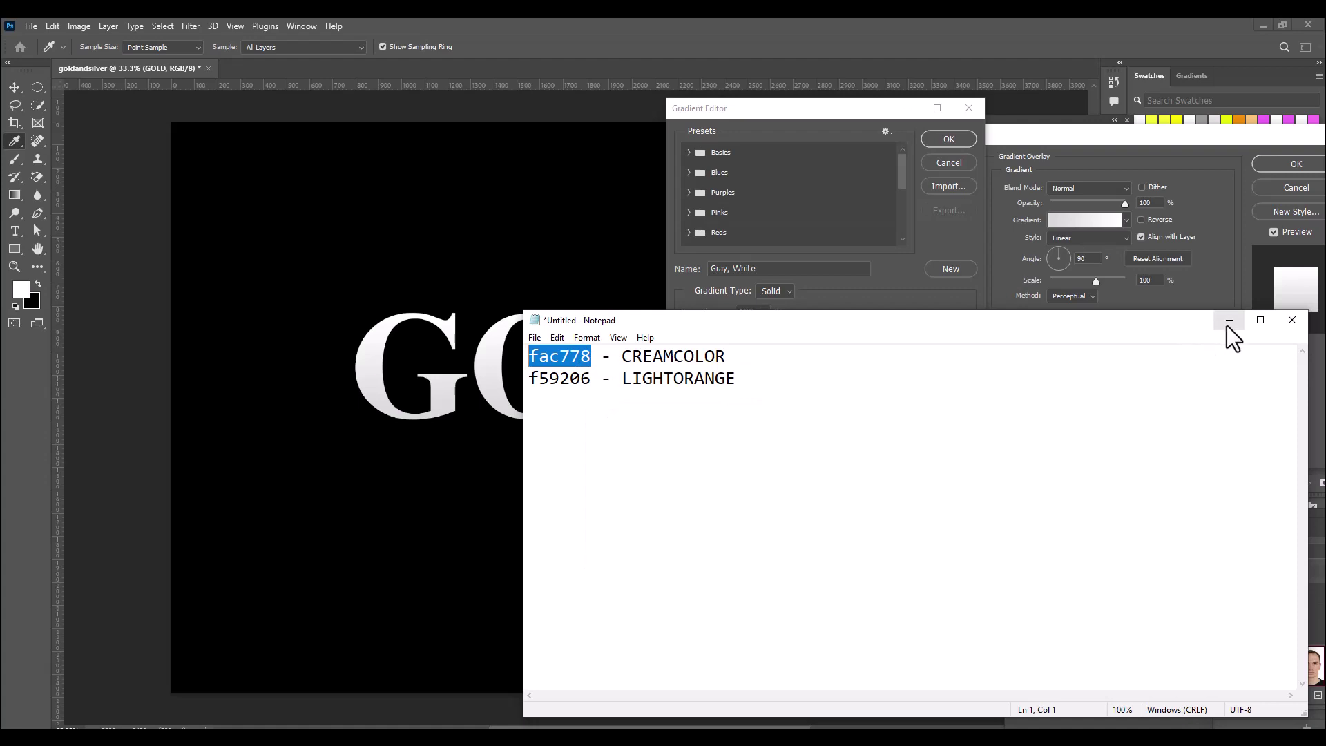
Return to Photoshop and set the gradient's starting colour stop to fac778
left_click(1229, 322)
double_click(685, 363)
right_click(895, 429)
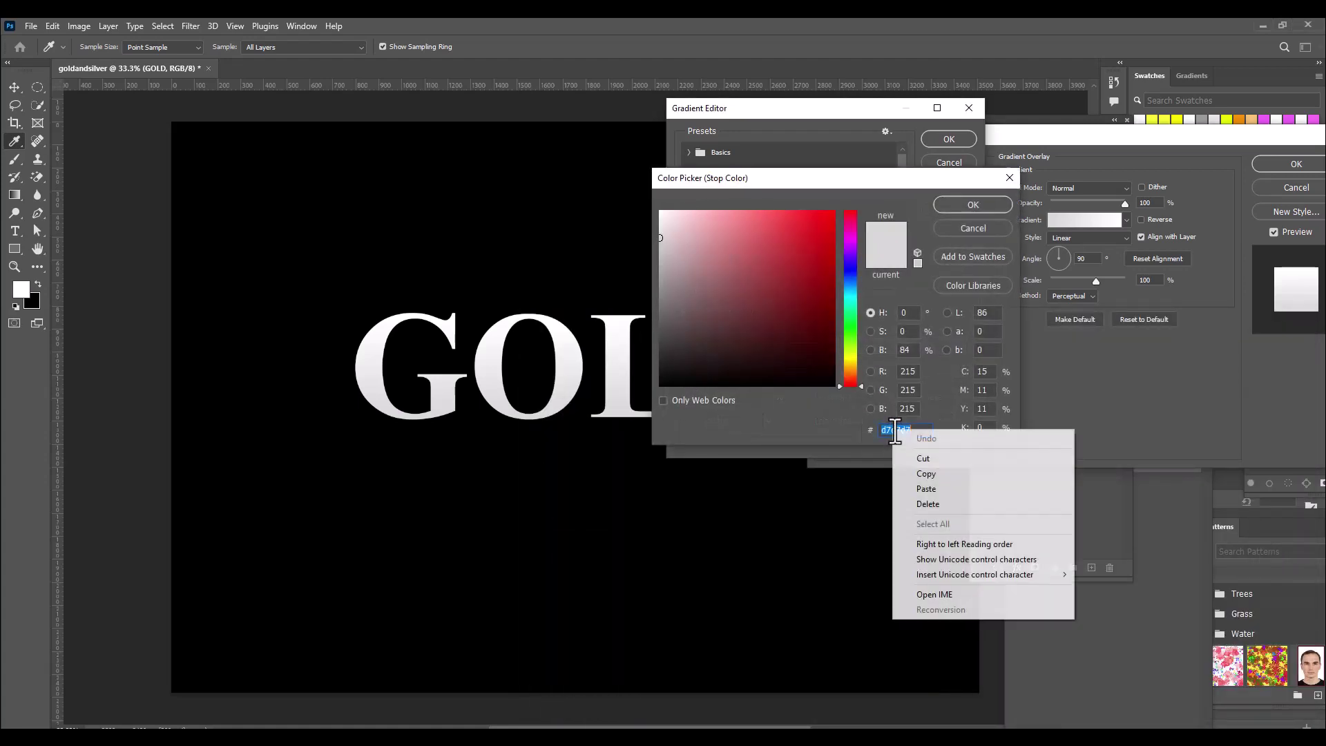
left_click(926, 488)
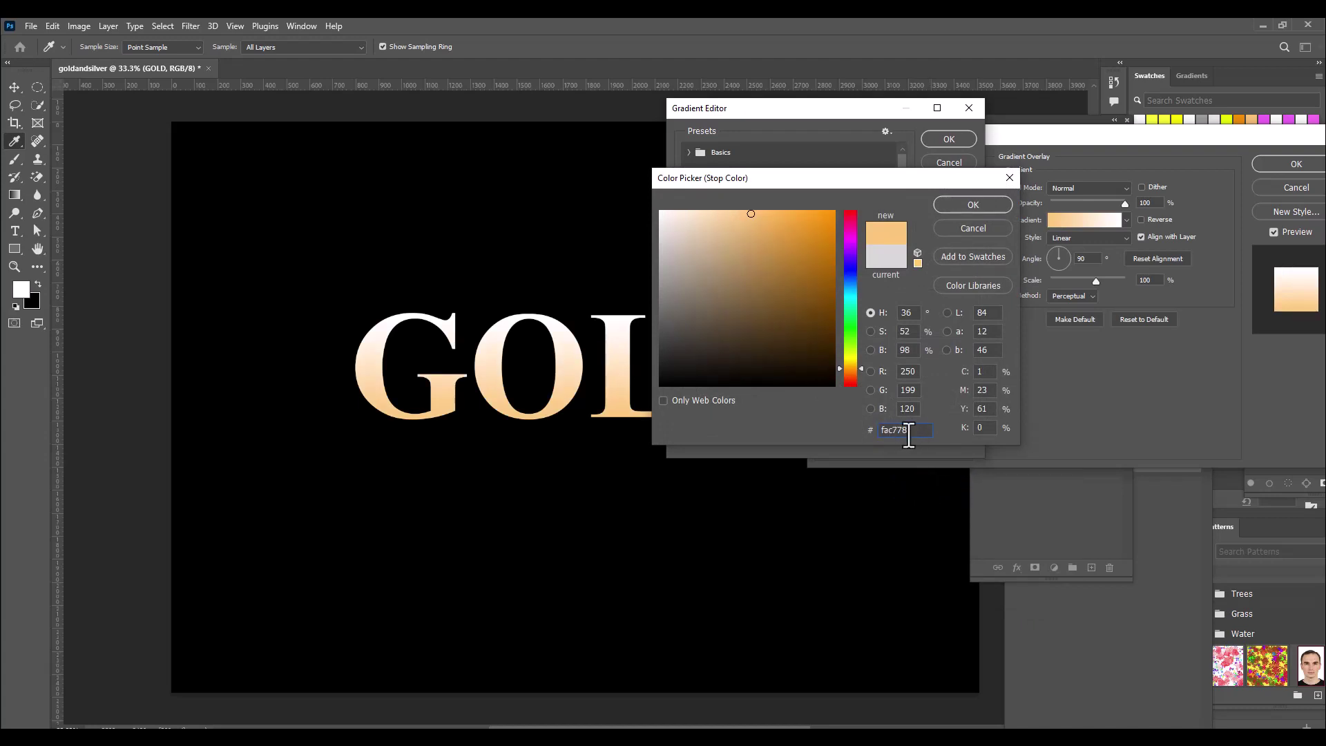
left_click(973, 205)
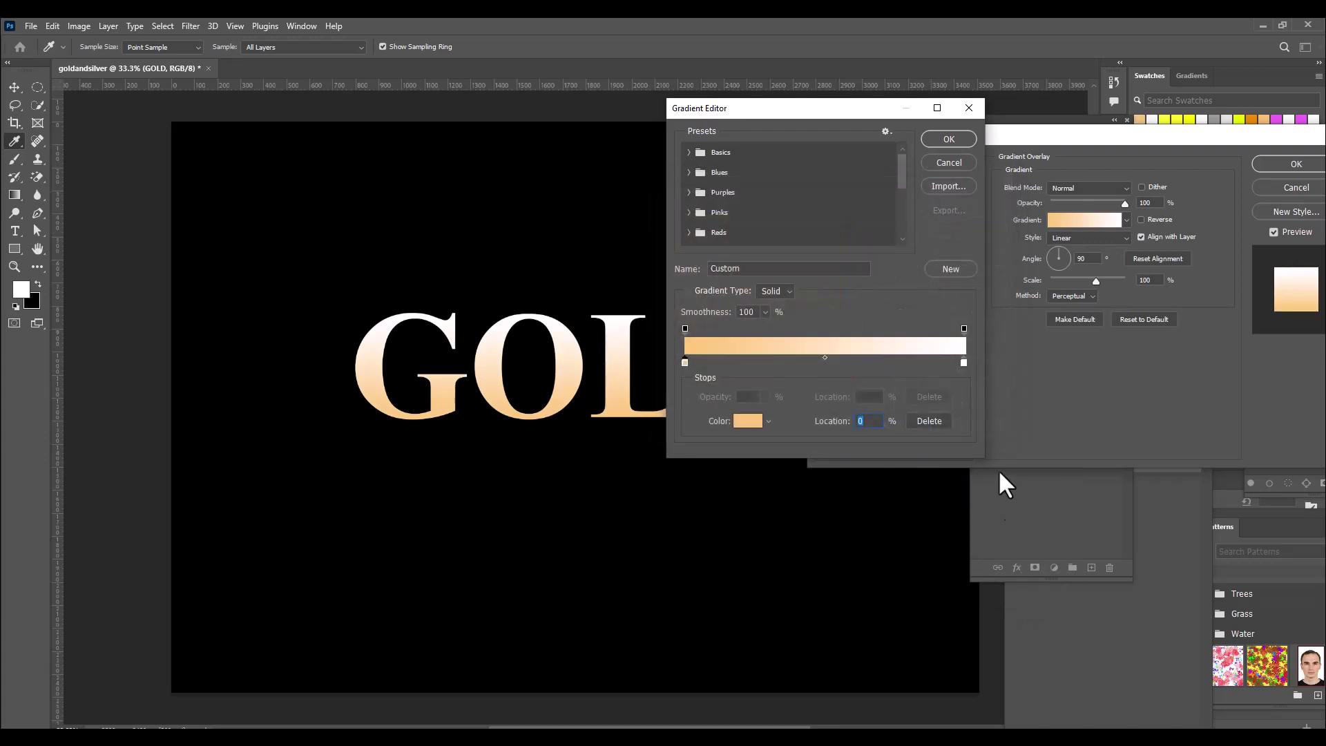
Switch to Notepad and copy the light orange colour code f59206
key("alt+Tab")
double_click(629, 381)
left_click(778, 385)
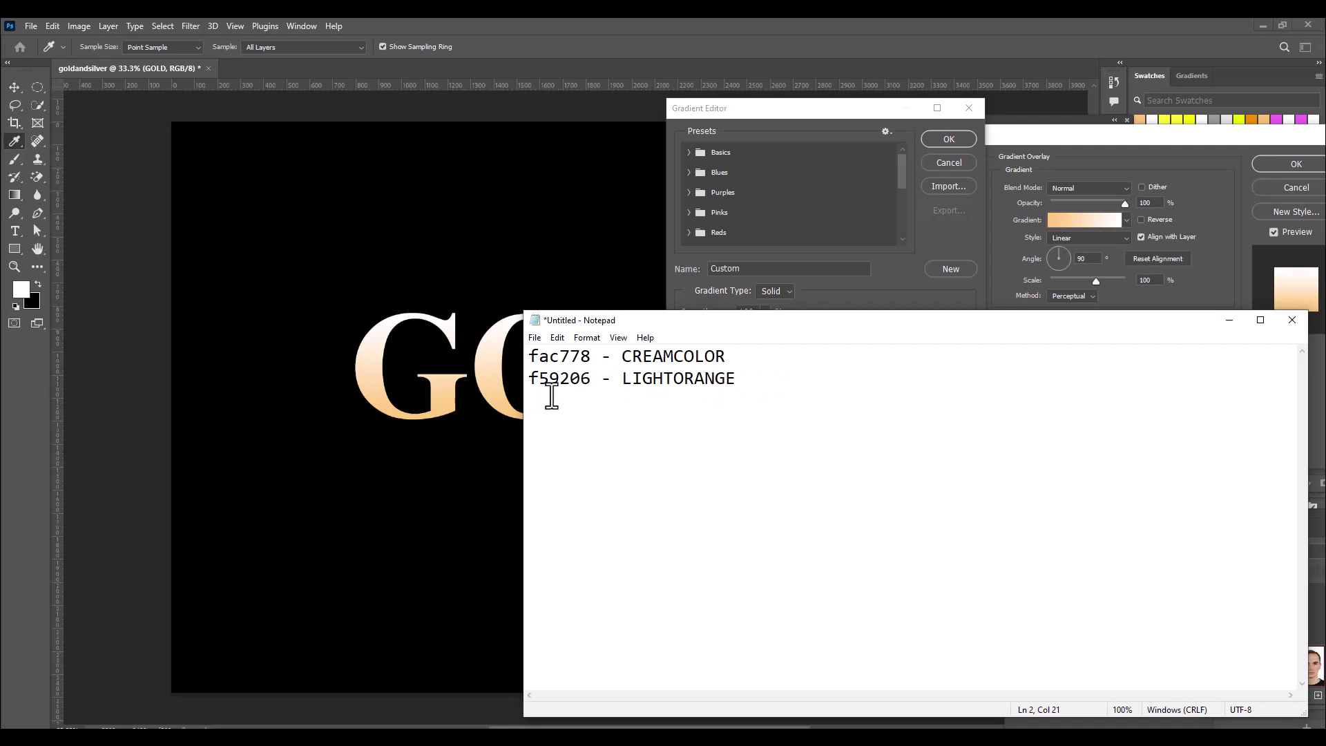
left_click_drag(594, 381, 514, 384)
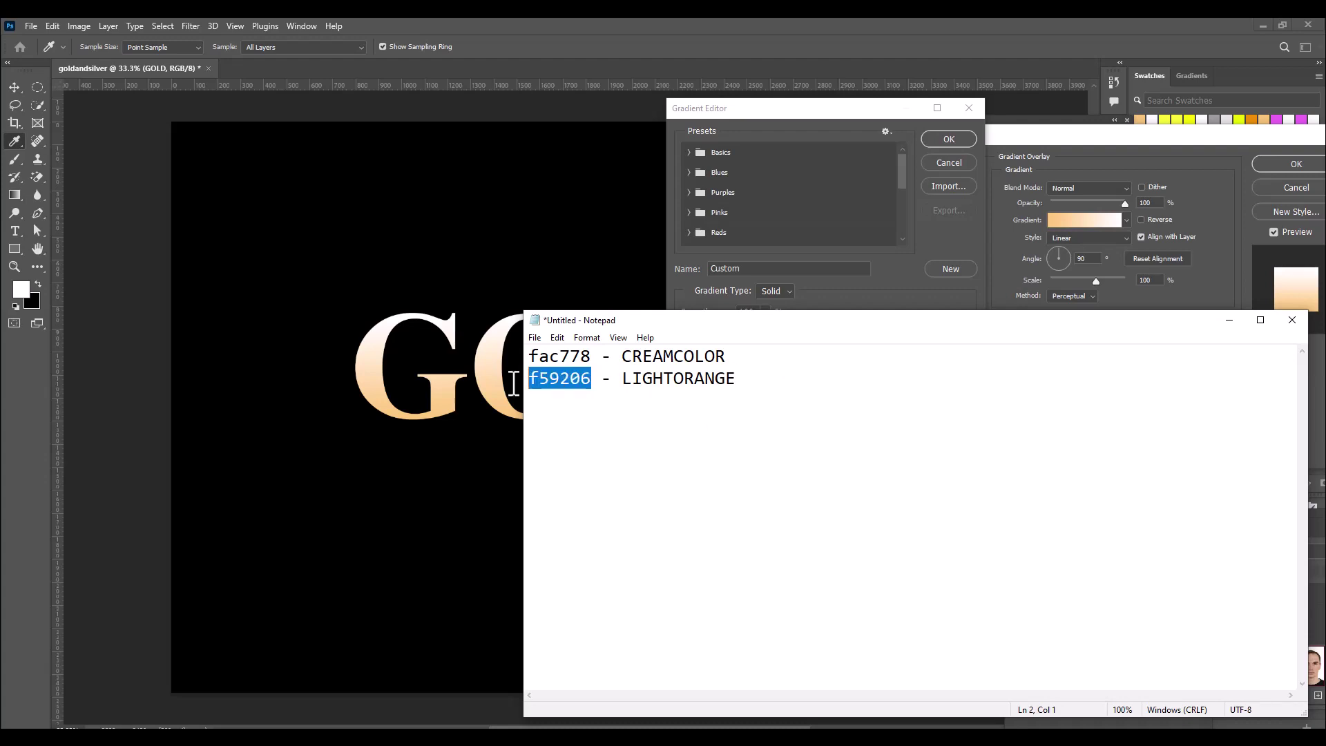
right_click(580, 382)
left_click(595, 424)
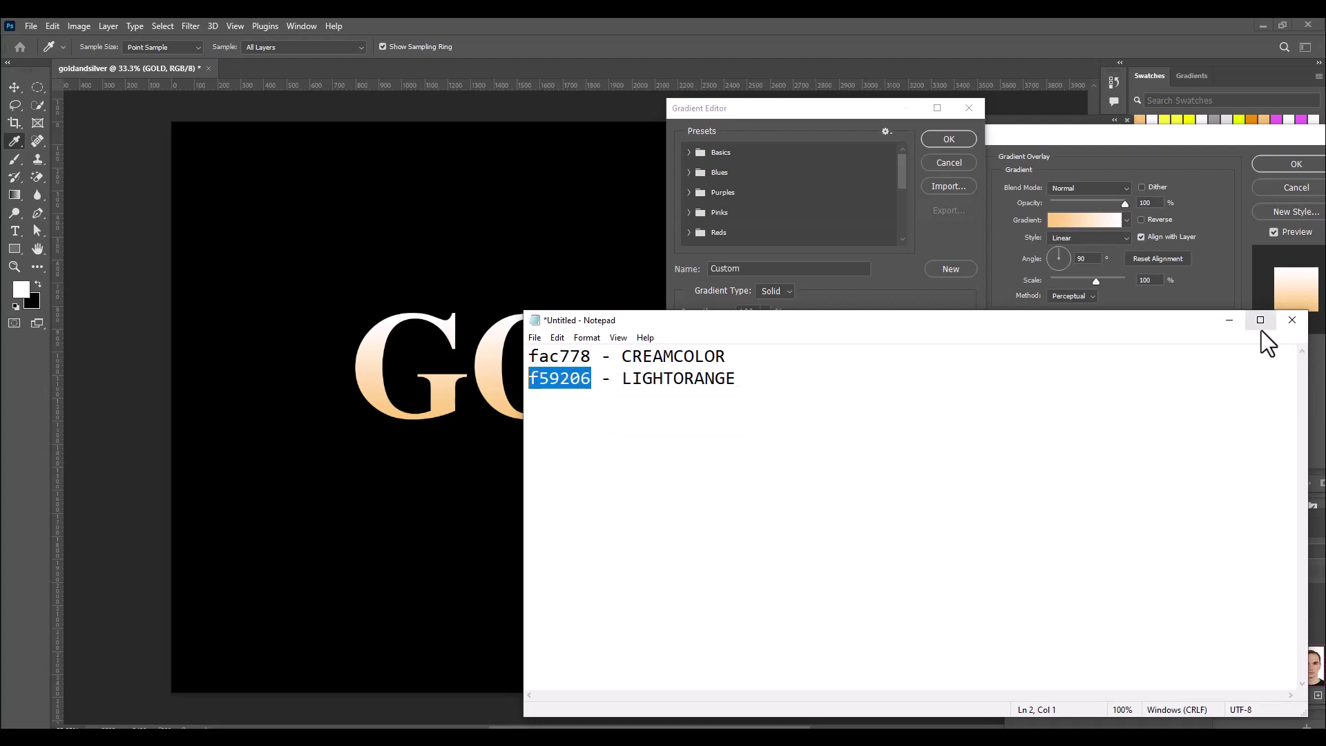
Return to Photoshop, set the gradient's end colour stop to f59206 and accept the edited gradient
left_click(1229, 320)
left_click(962, 362)
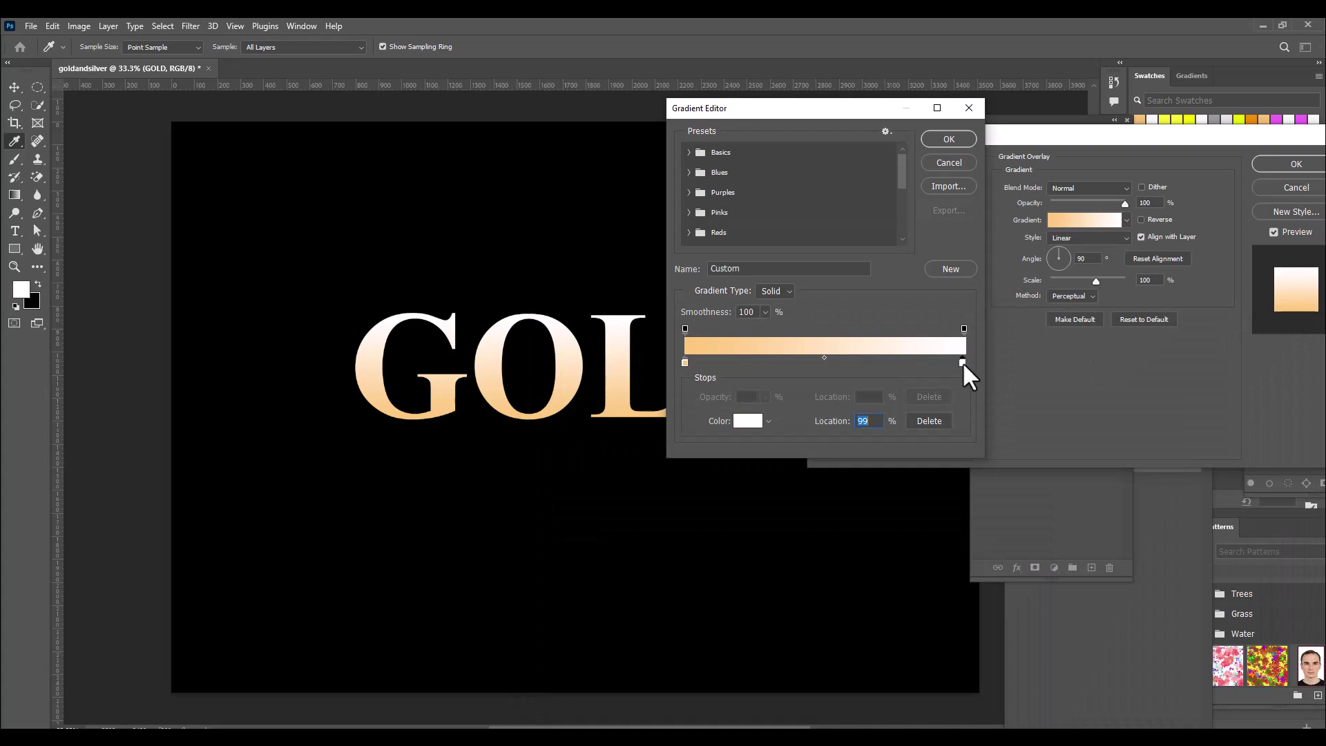
left_click_drag(963, 364, 966, 368)
double_click(964, 363)
right_click(890, 429)
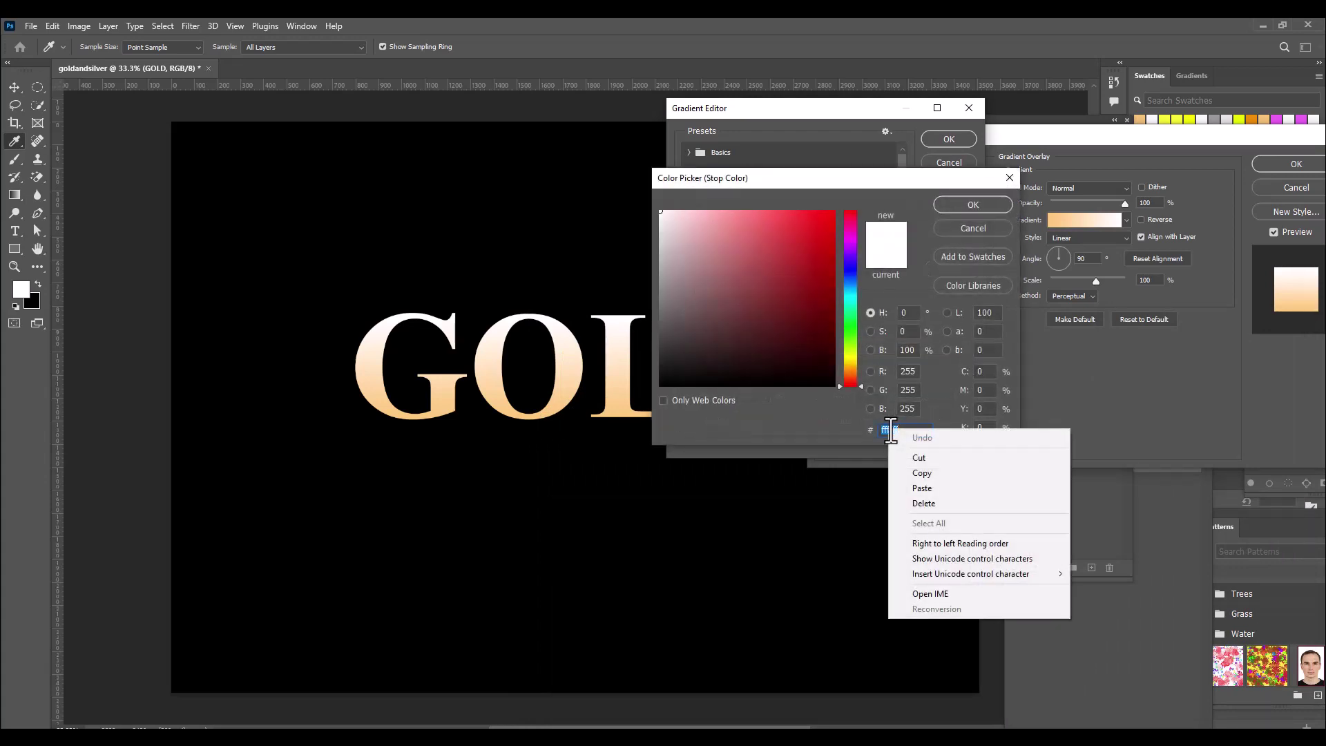
left_click(919, 494)
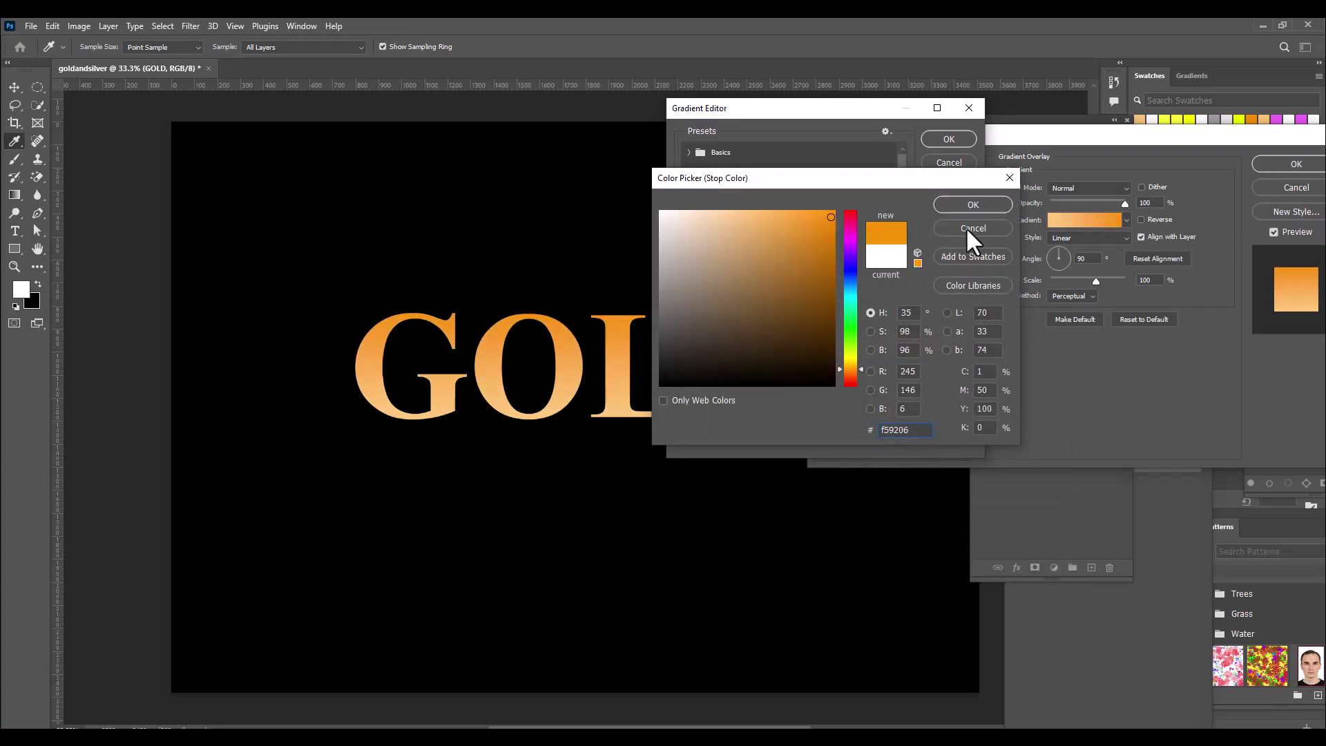
left_click(973, 205)
left_click(954, 142)
left_click_drag(1001, 142, 913, 154)
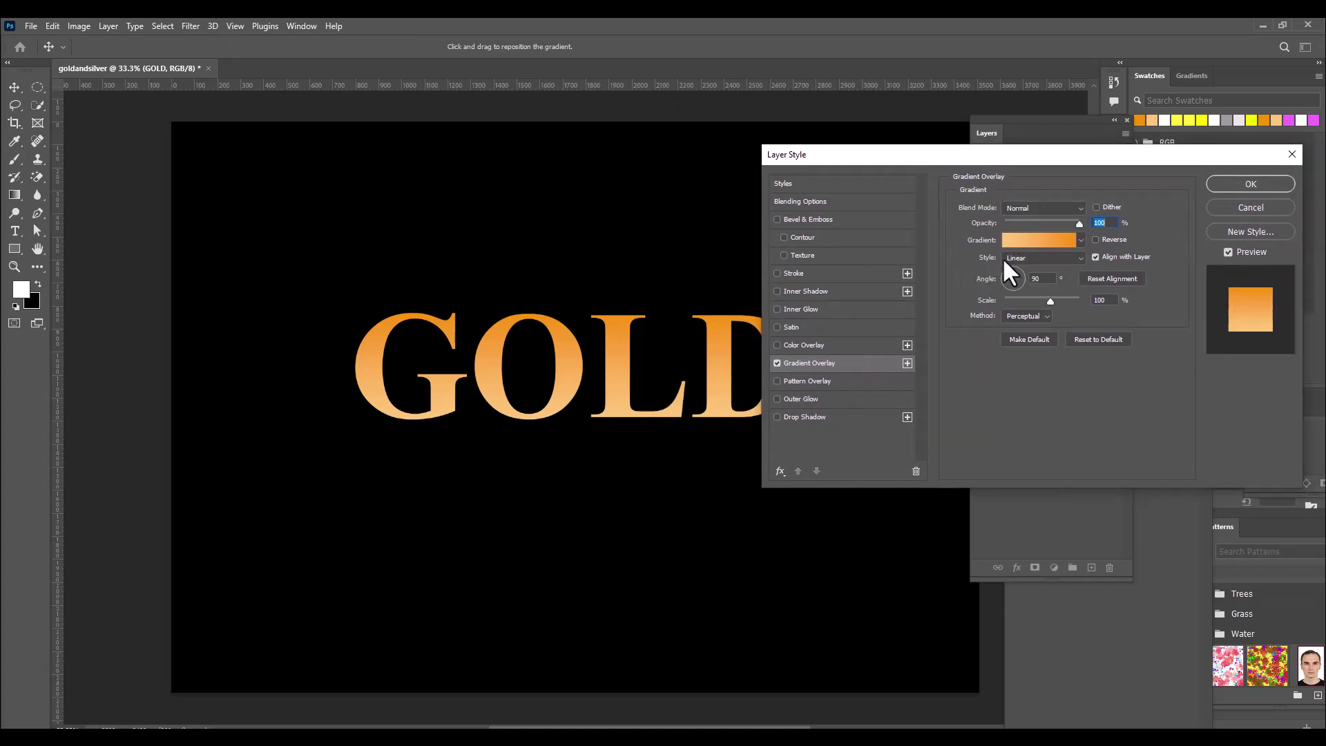
Change the gradient overlay's style to Reflected and move the Layer Style dialog clear of the text
left_click(1027, 261)
left_click(1025, 300)
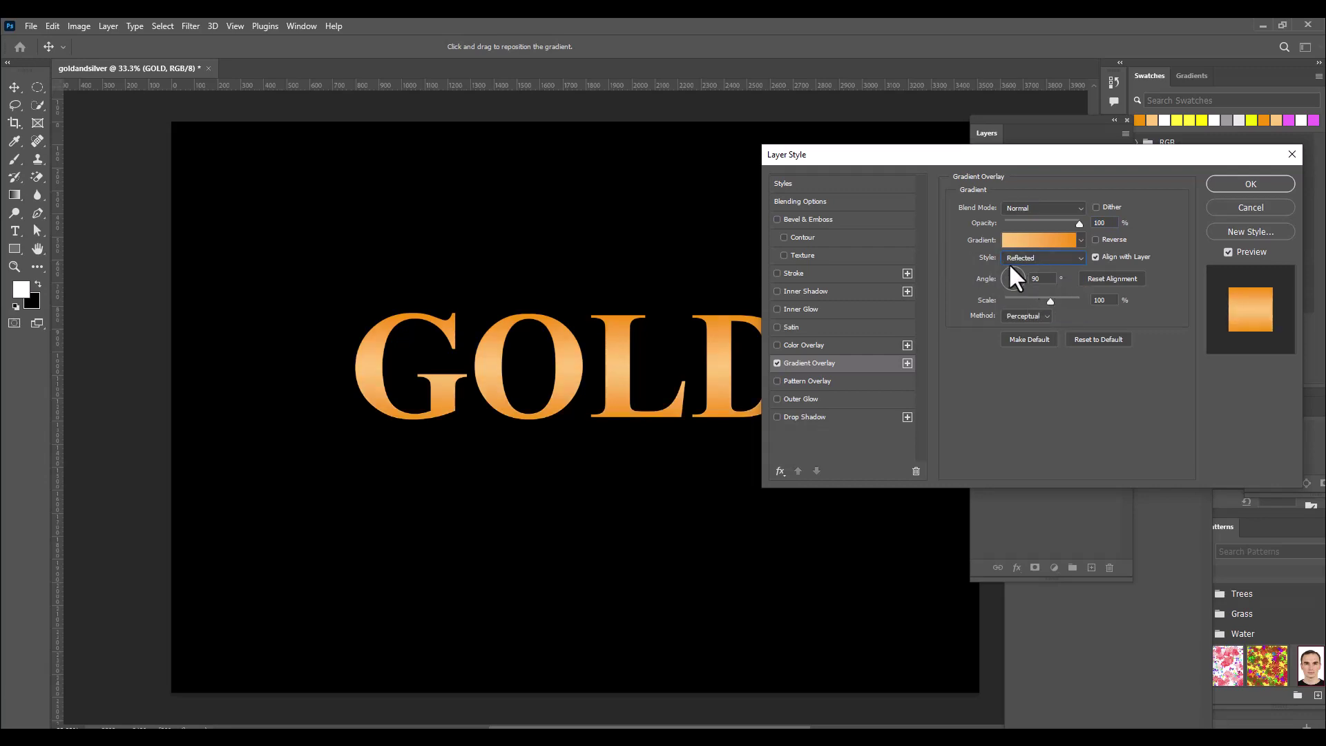
left_click_drag(870, 156, 923, 167)
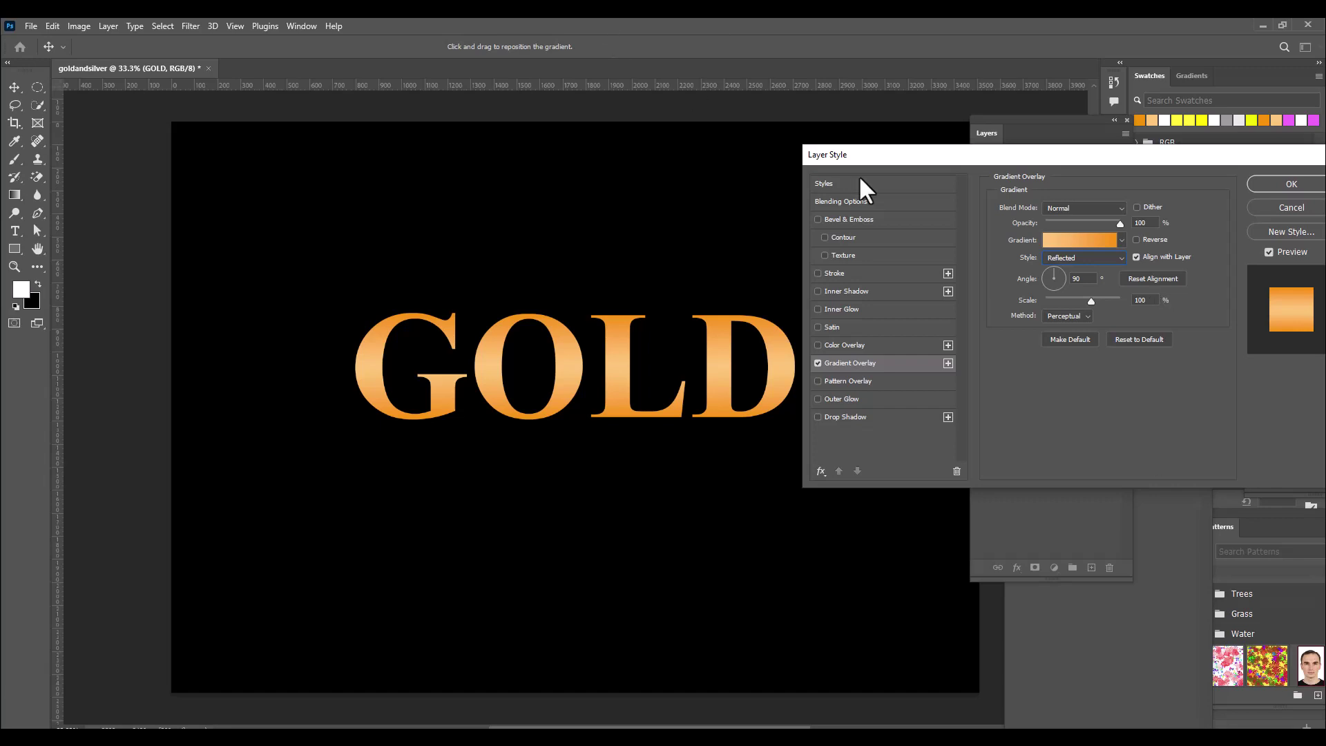
left_click_drag(926, 158, 934, 158)
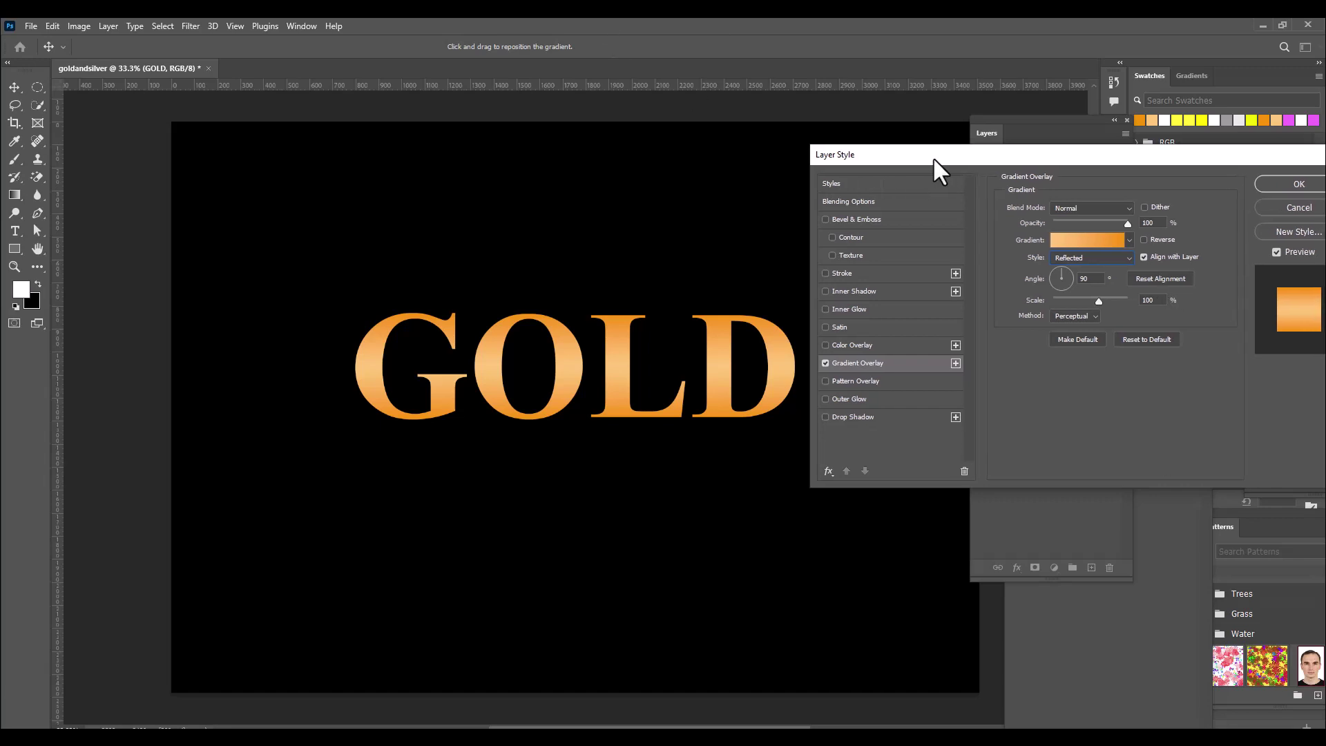
Enable Bevel & Emboss on the GOLD text, reset it to default settings and set its technique to Chisel Hard
left_click(870, 221)
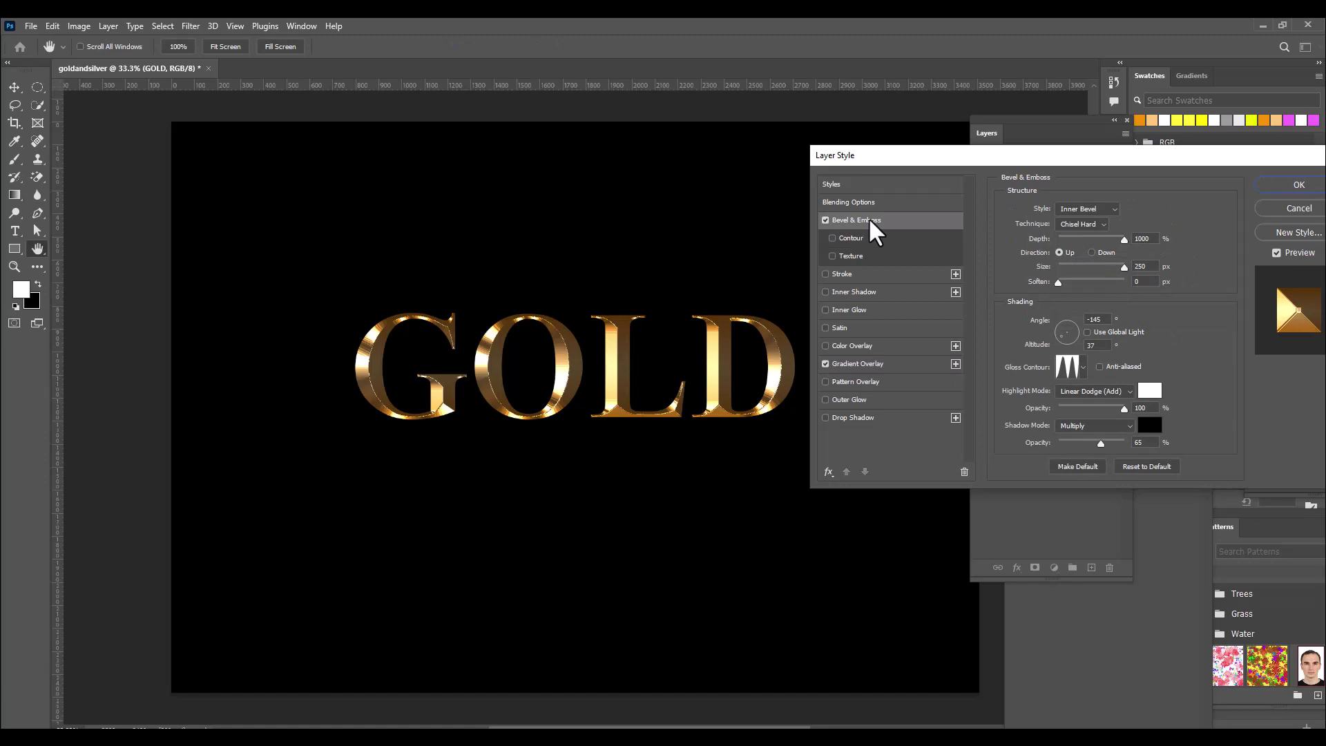
left_click(1151, 469)
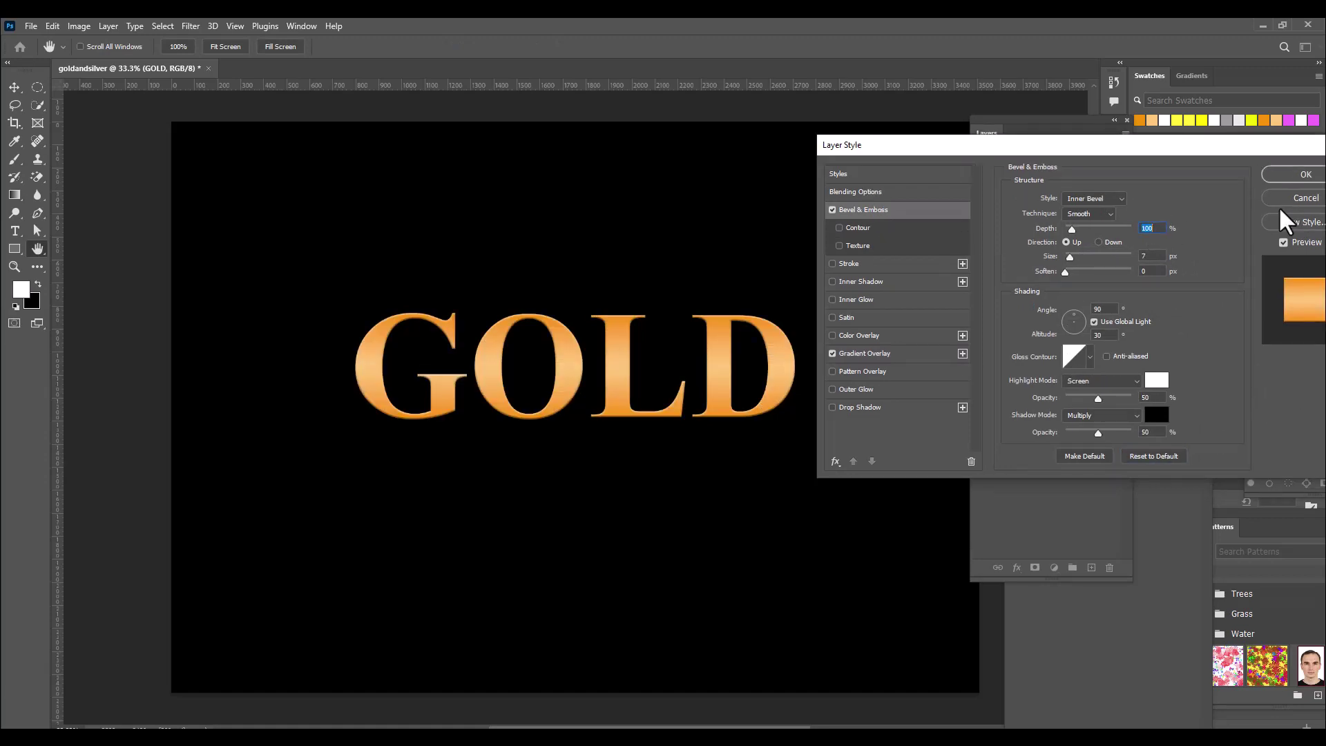
left_click_drag(1021, 151, 1030, 194)
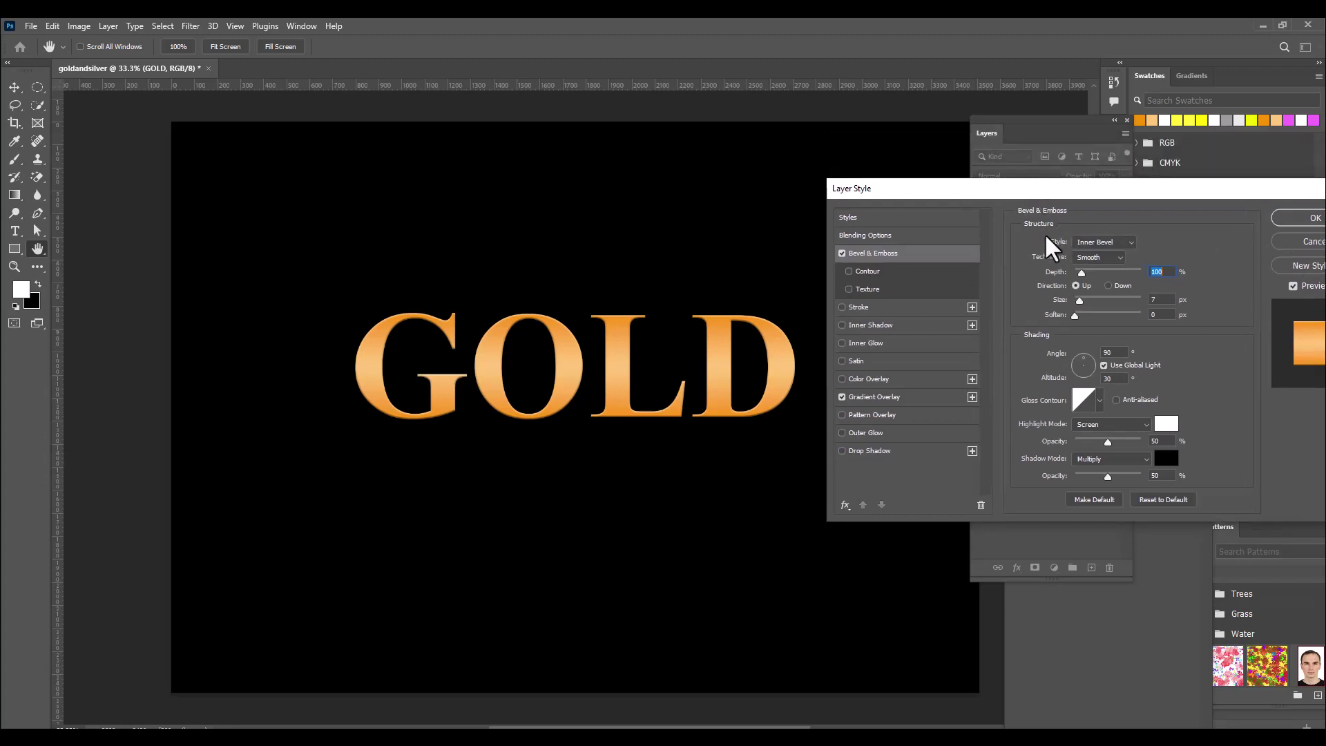
left_click_drag(1063, 190, 1034, 201)
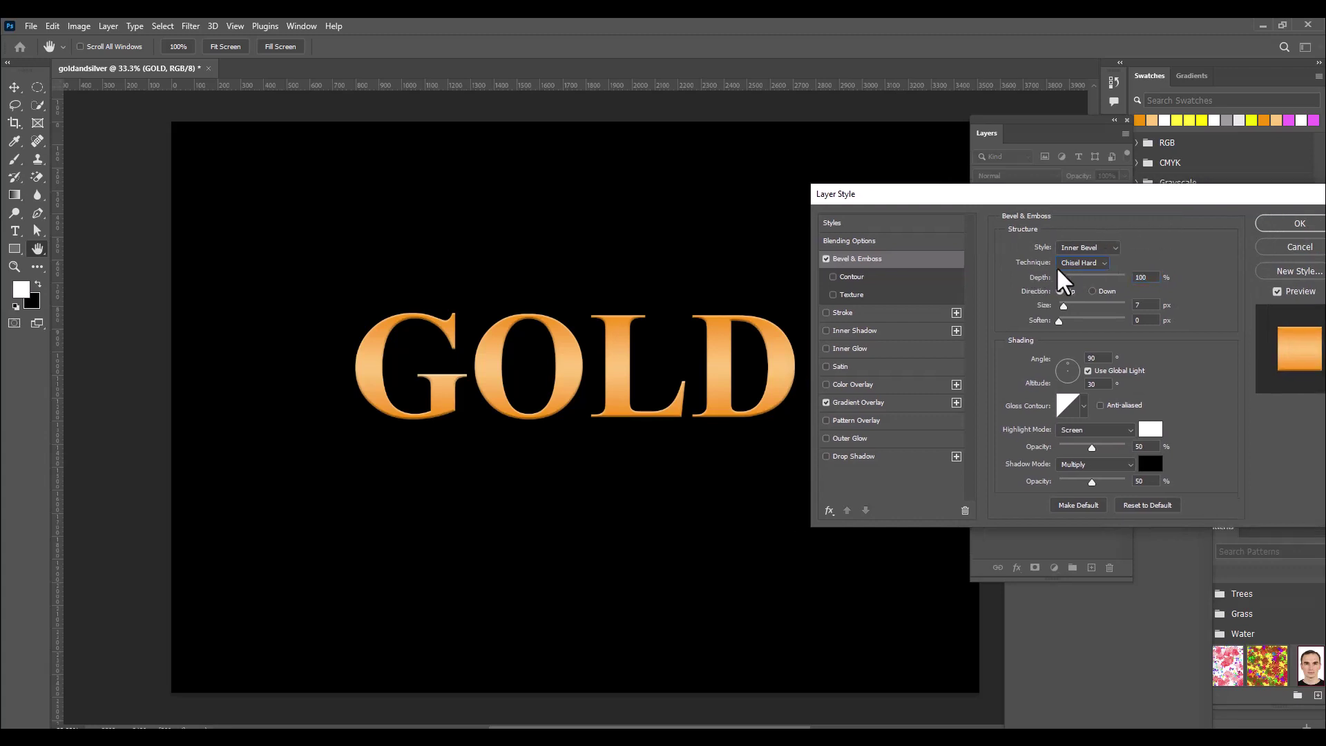
left_click_drag(1054, 200, 1067, 197)
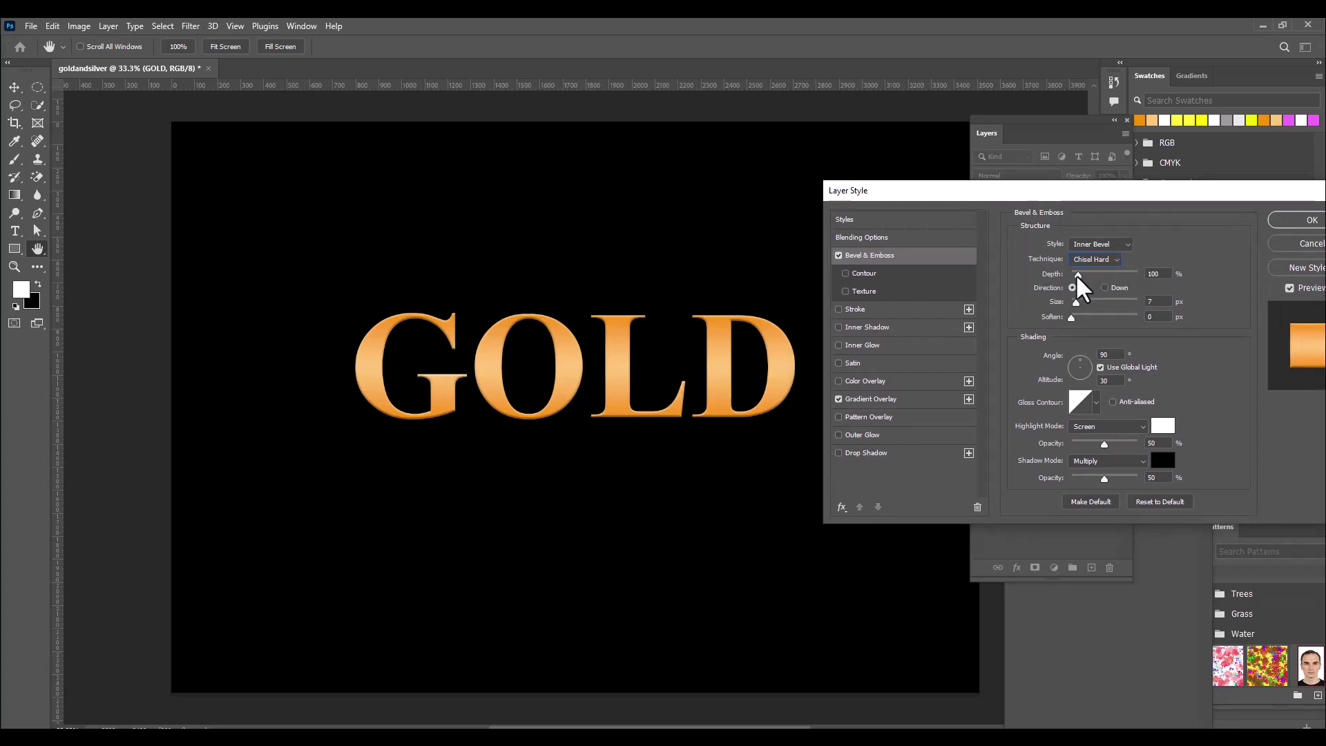
Set the bevel's depth to 1000% and its size to 250 px
left_click_drag(1077, 275, 1147, 276)
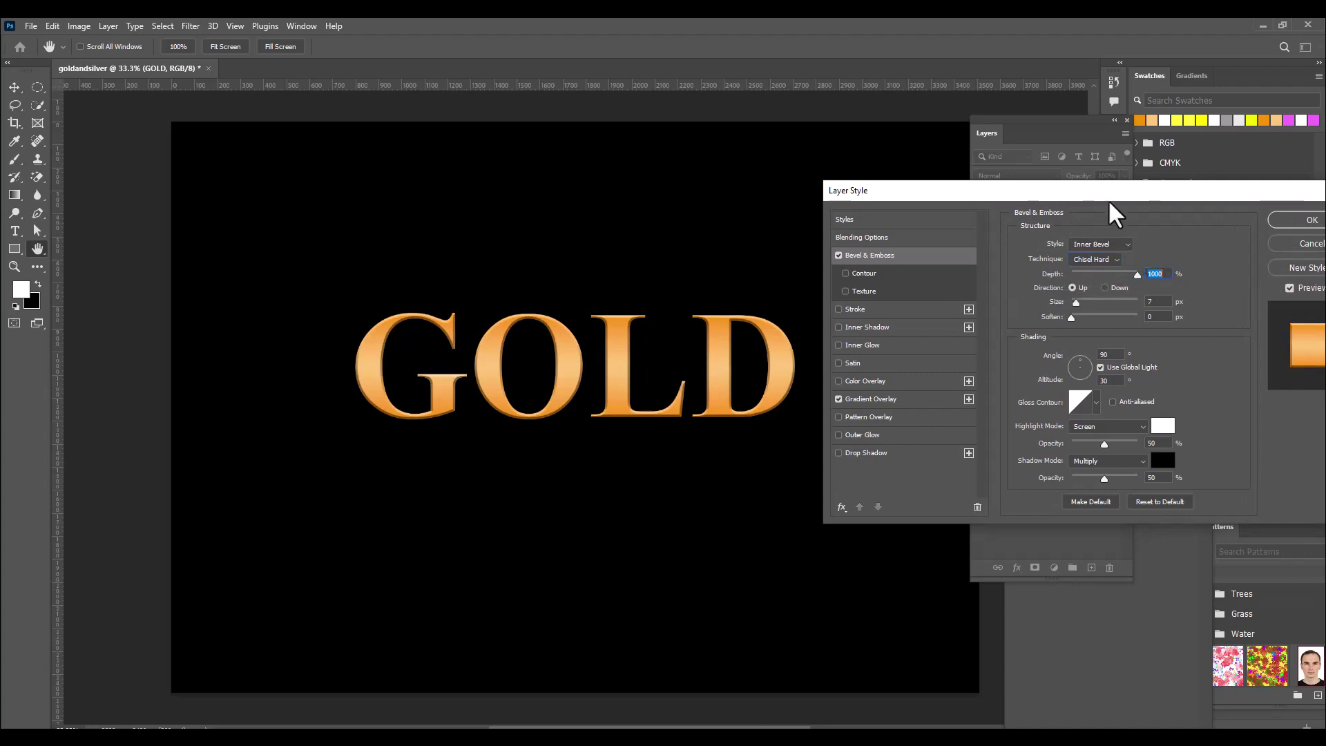
left_click_drag(1107, 199, 1086, 197)
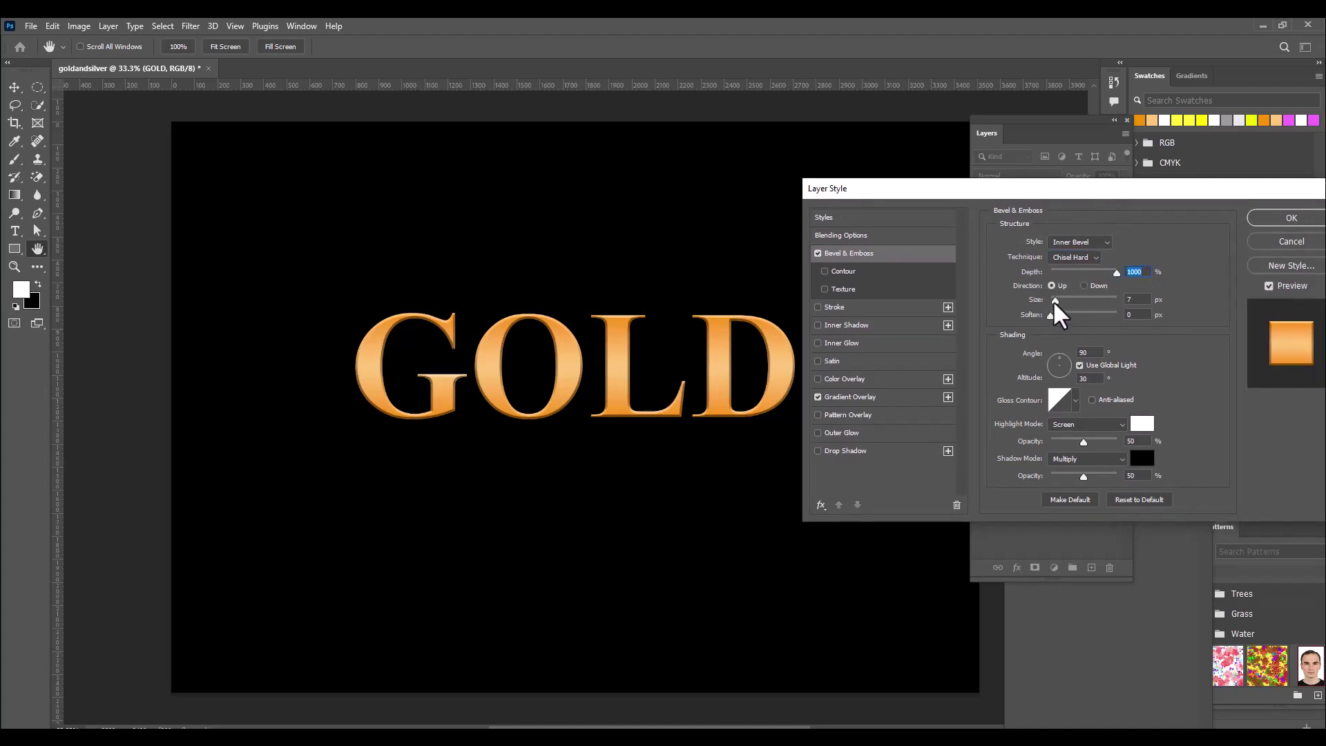
left_click_drag(1053, 302, 1148, 311)
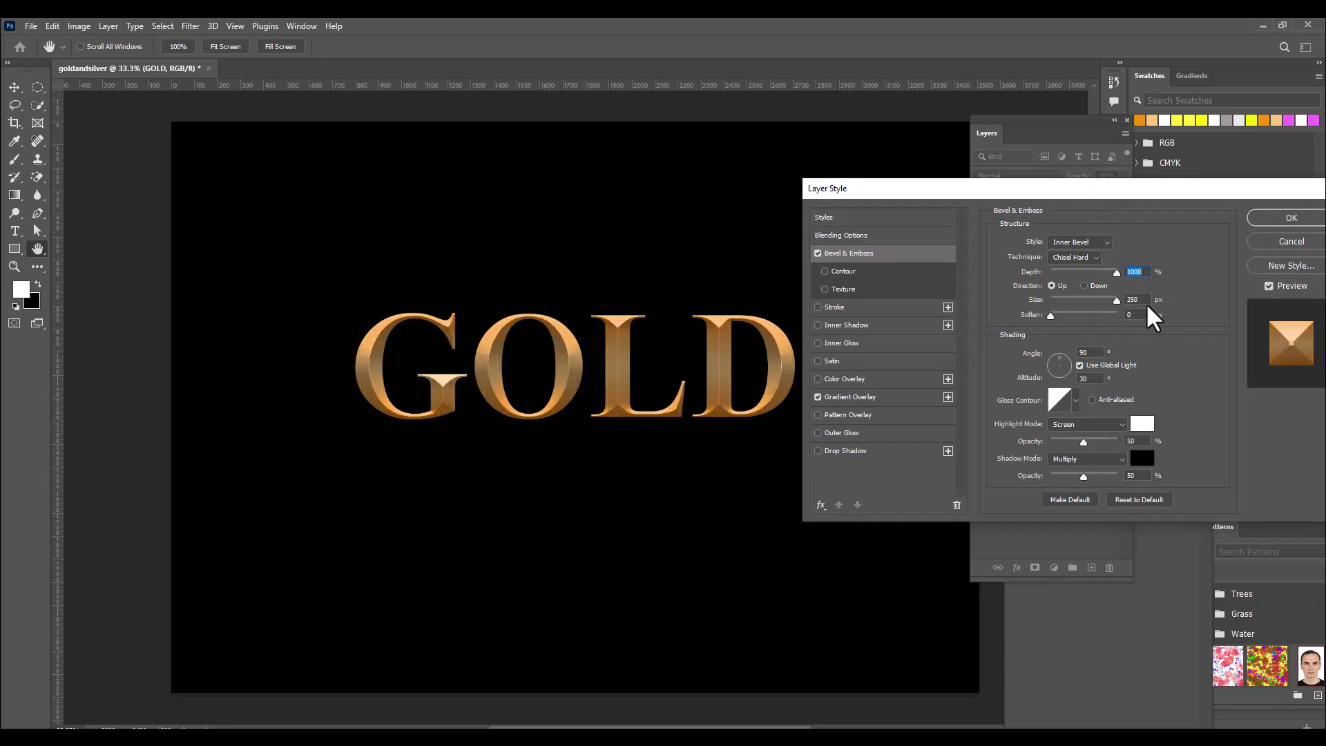
left_click_drag(1024, 193, 1071, 176)
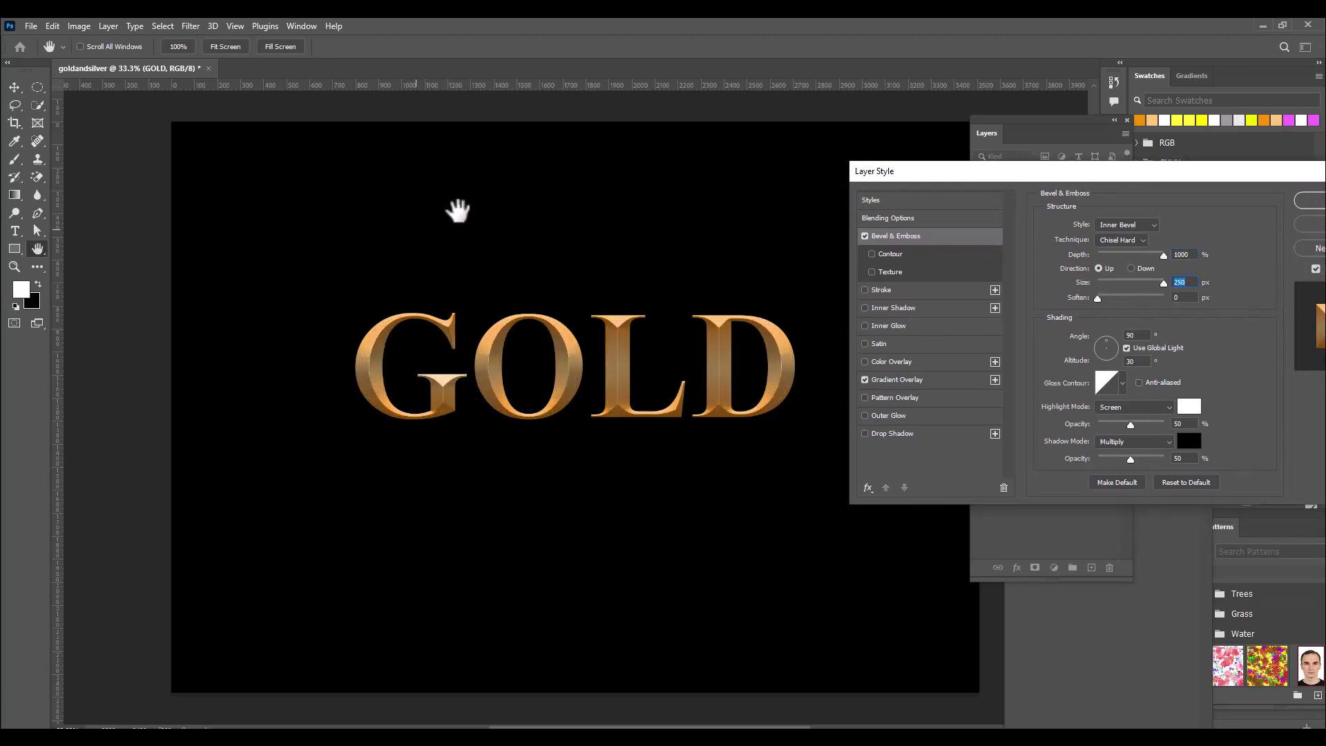
mouse_move(897, 171)
left_mouse_down()
mouse_move(810, 185)
mouse_move(878, 180)
left_mouse_up()
left_click_drag(1024, 187, 1084, 148)
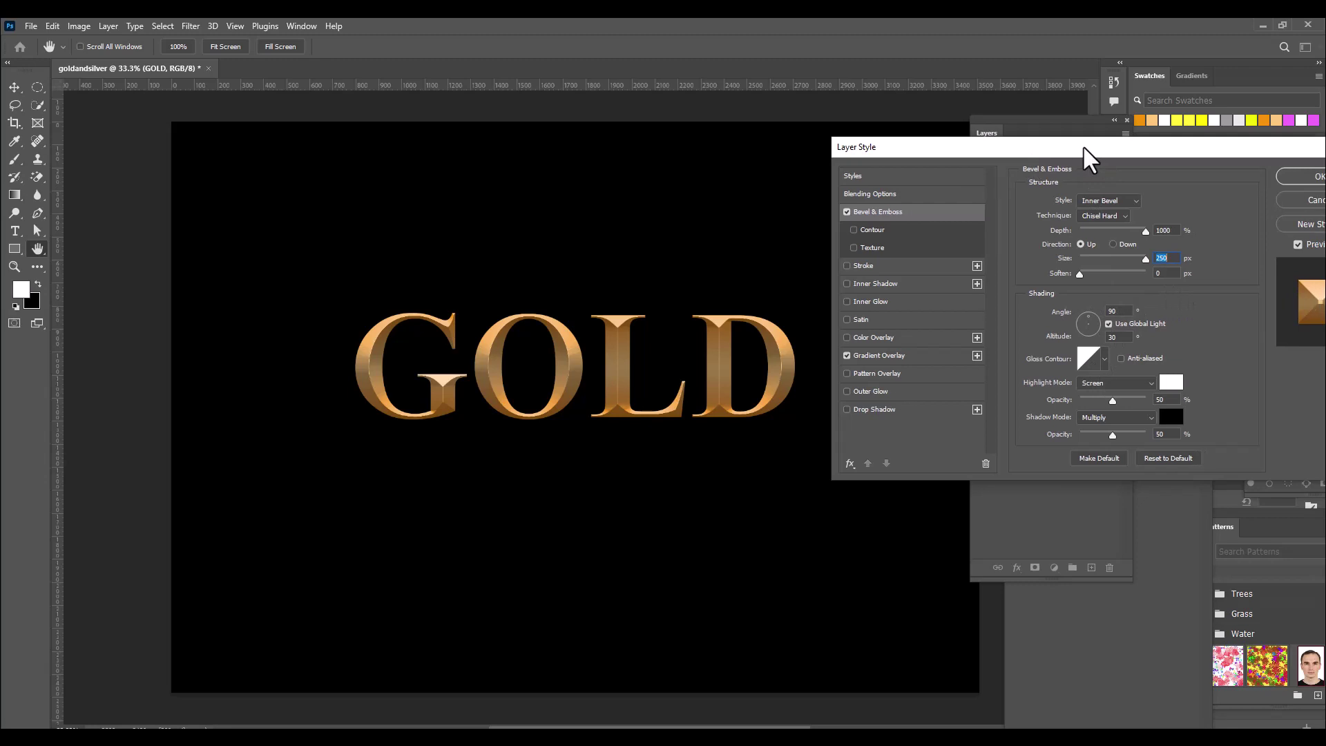
Disable Use Global Light for the bevel and set the shading angle to -145° with an altitude of 37°
left_click(1089, 326)
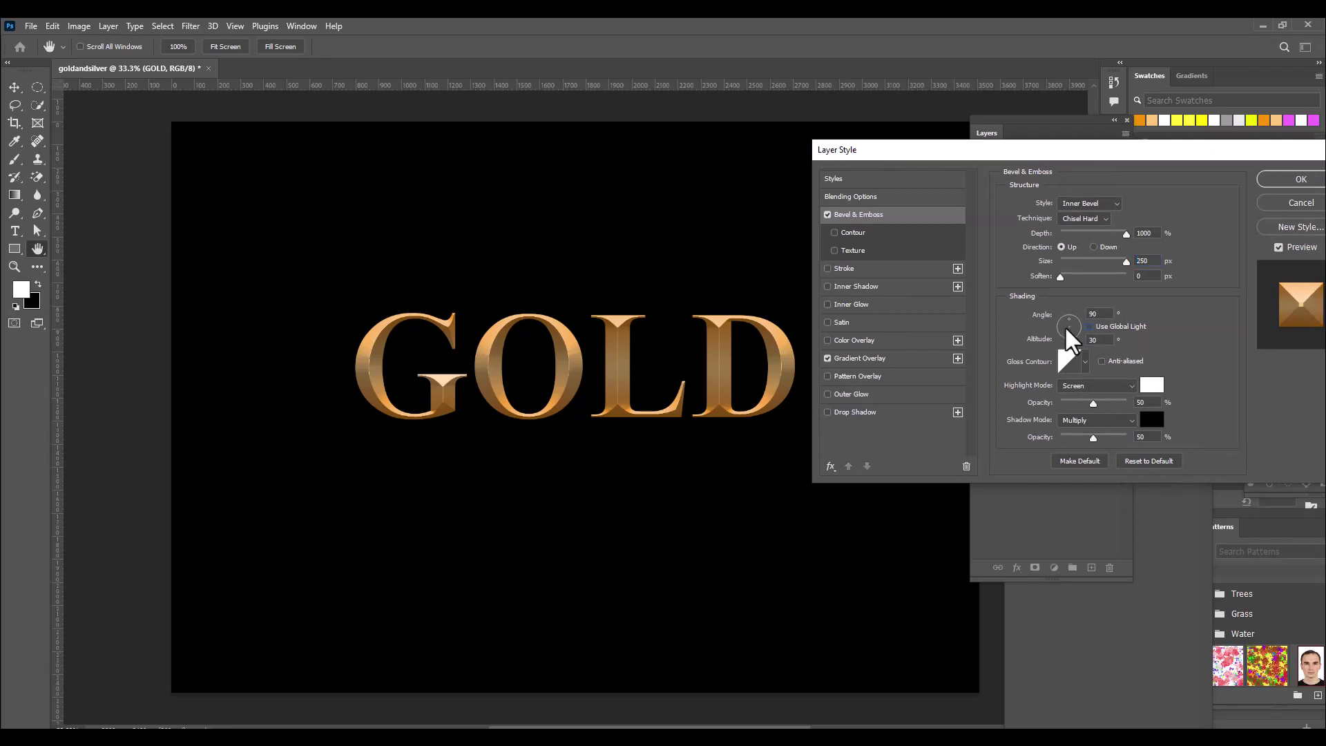
left_click_drag(1068, 319, 1063, 330)
left_click(1096, 314)
left_click_drag(1065, 149, 1063, 168)
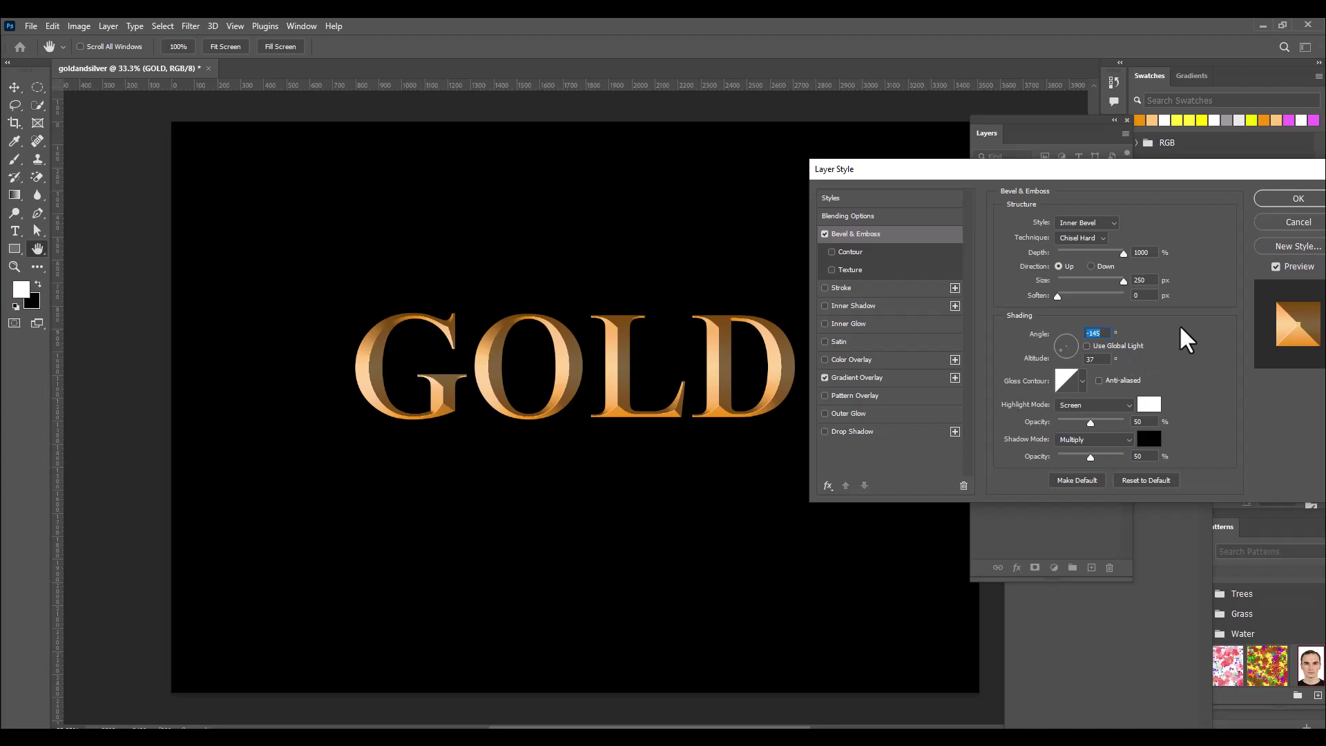
left_click_drag(1029, 171, 1043, 171)
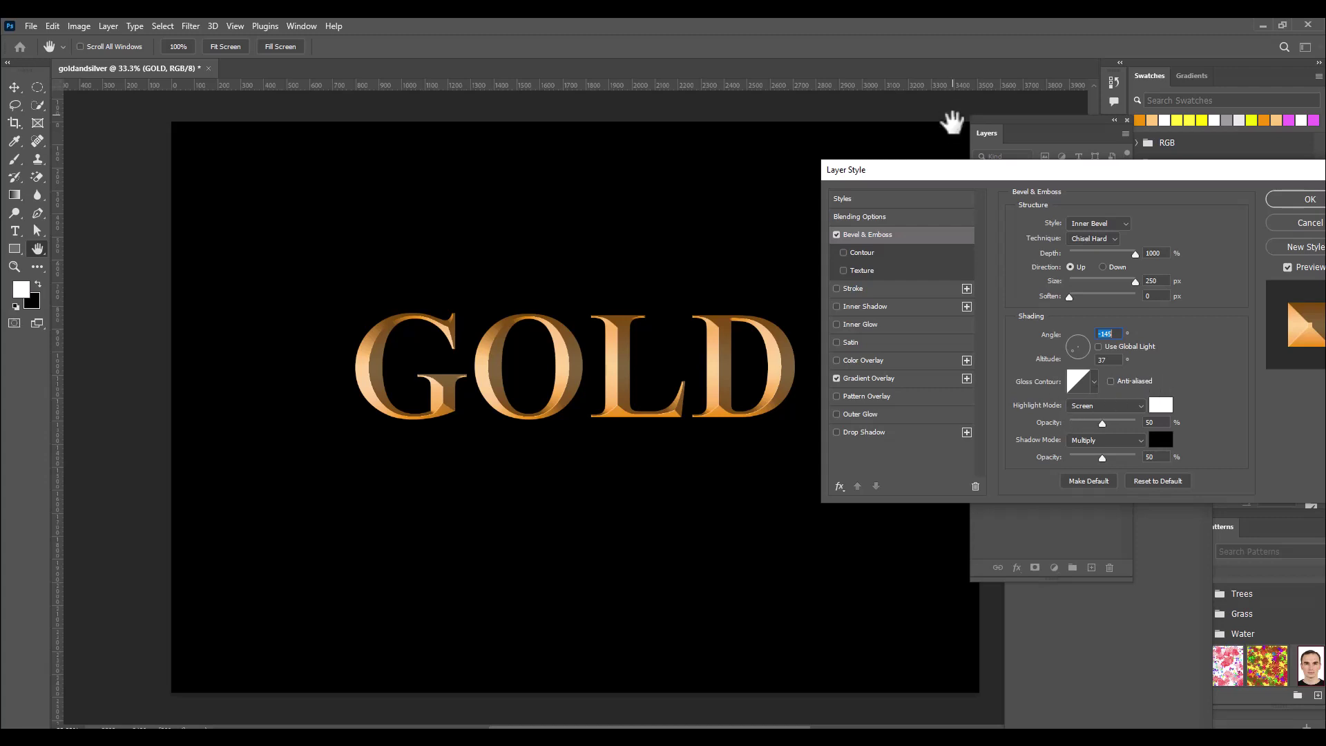
left_click_drag(953, 171, 939, 163)
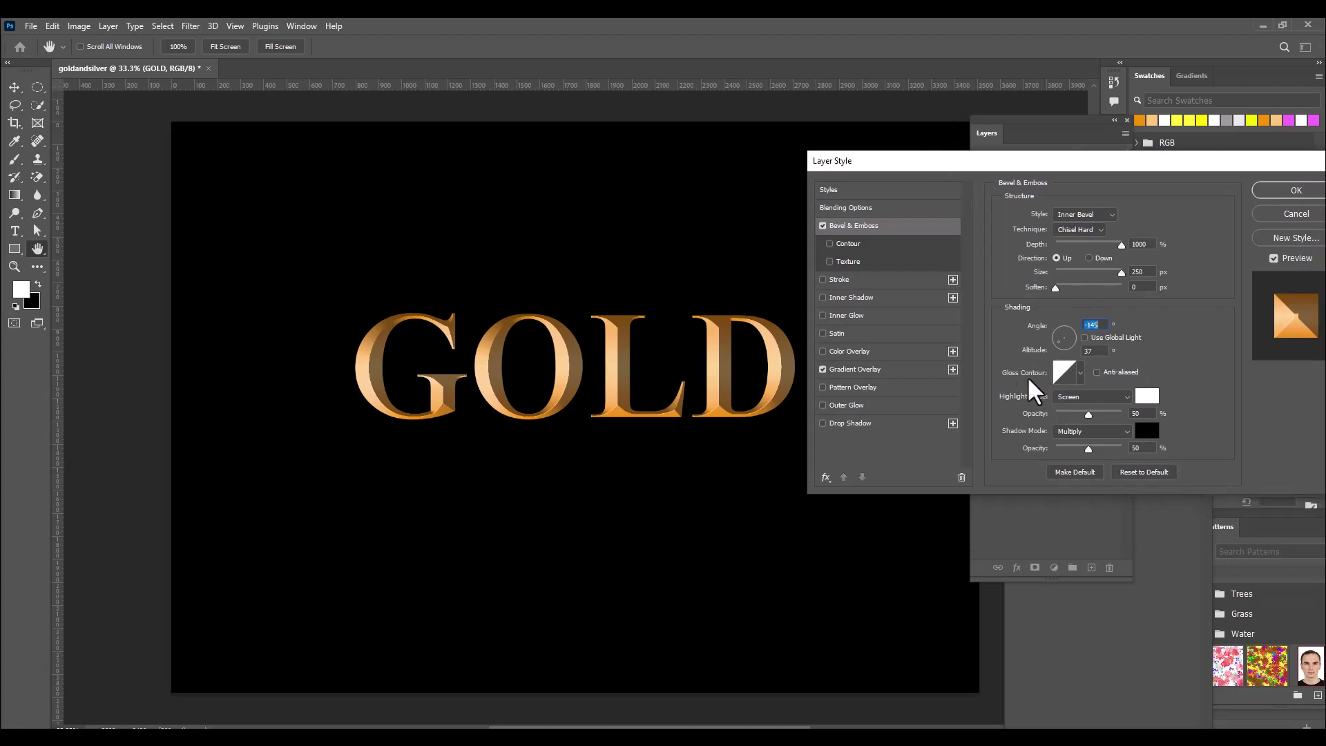
Apply the multi-spiked gloss contour preset, third in the second row, to the bevel's shading
left_click(1080, 374)
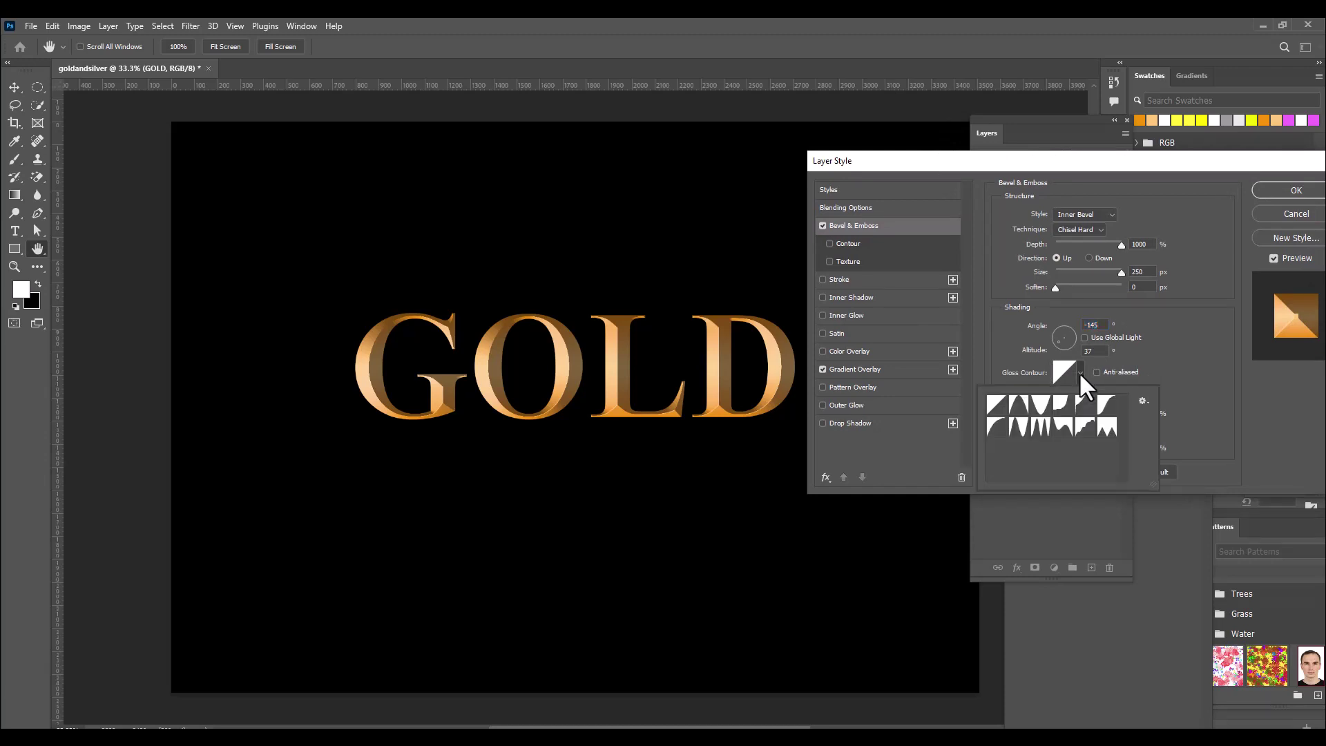
left_click(1040, 428)
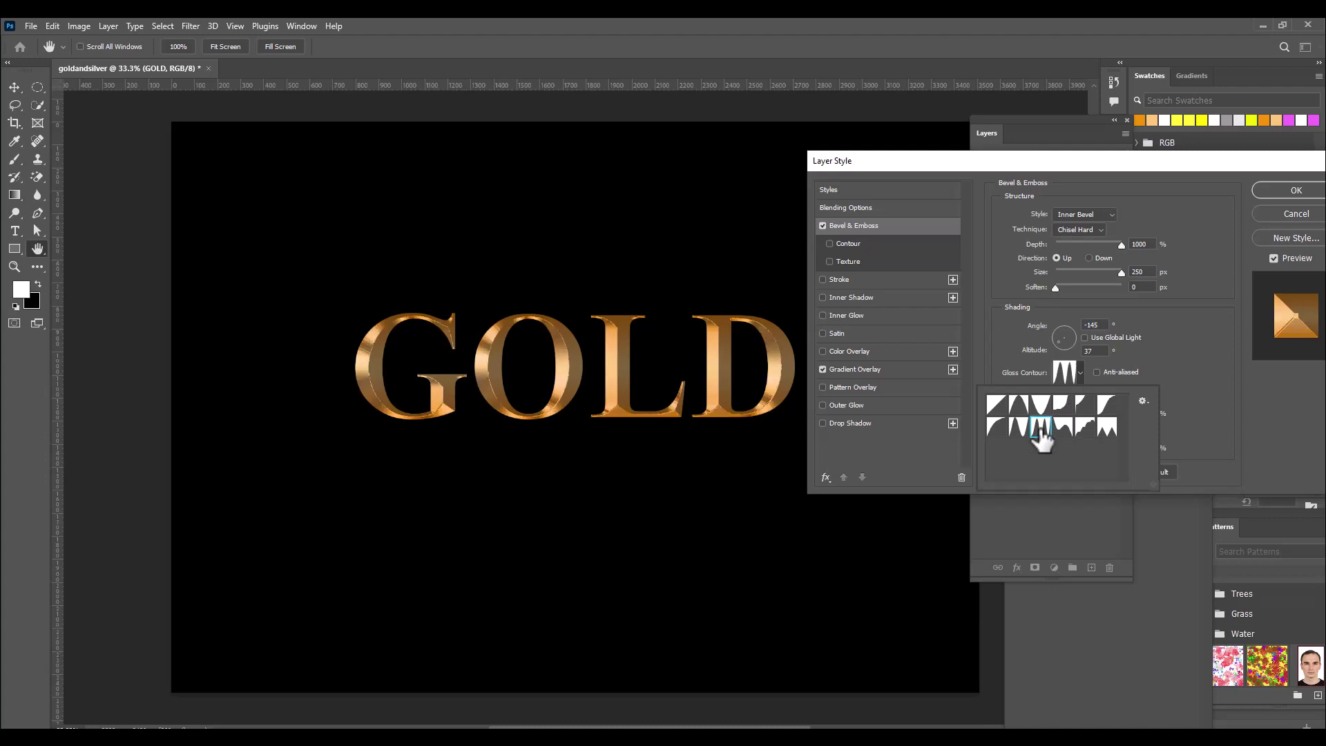
left_click(1004, 321)
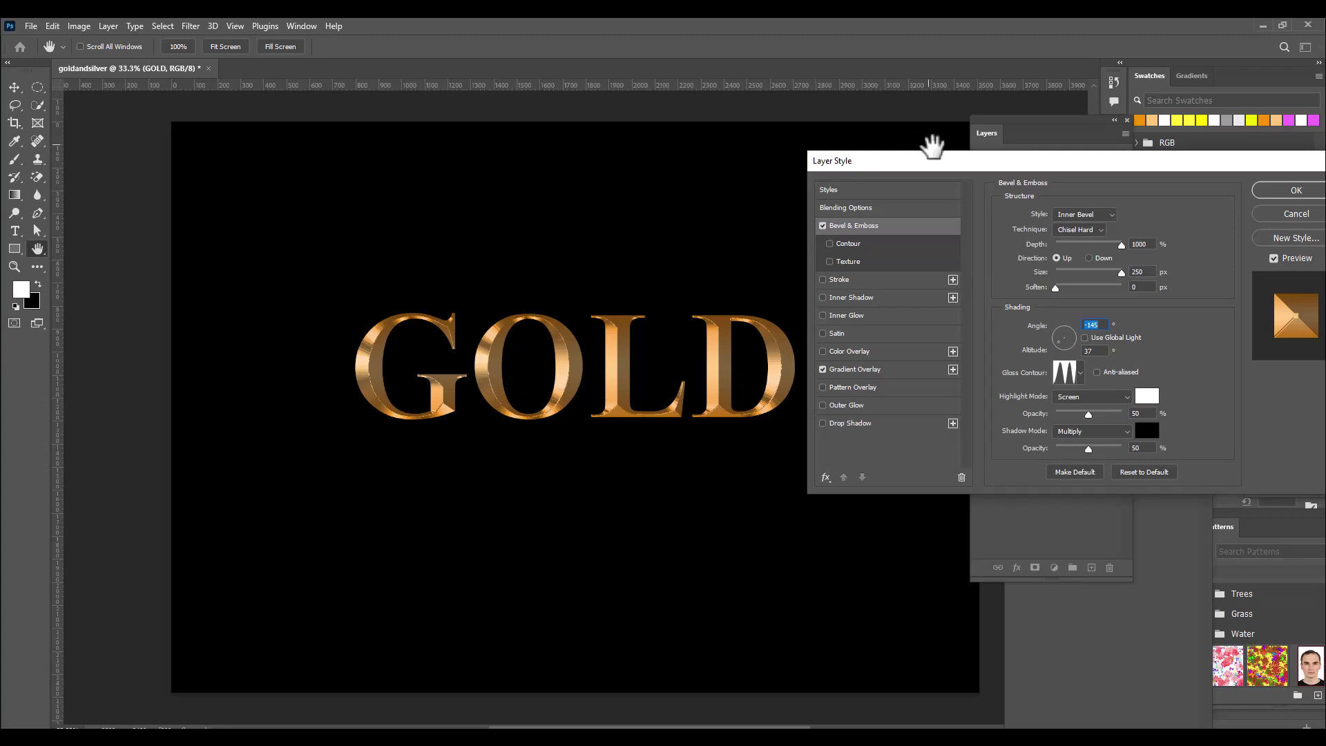
left_click_drag(946, 163, 952, 161)
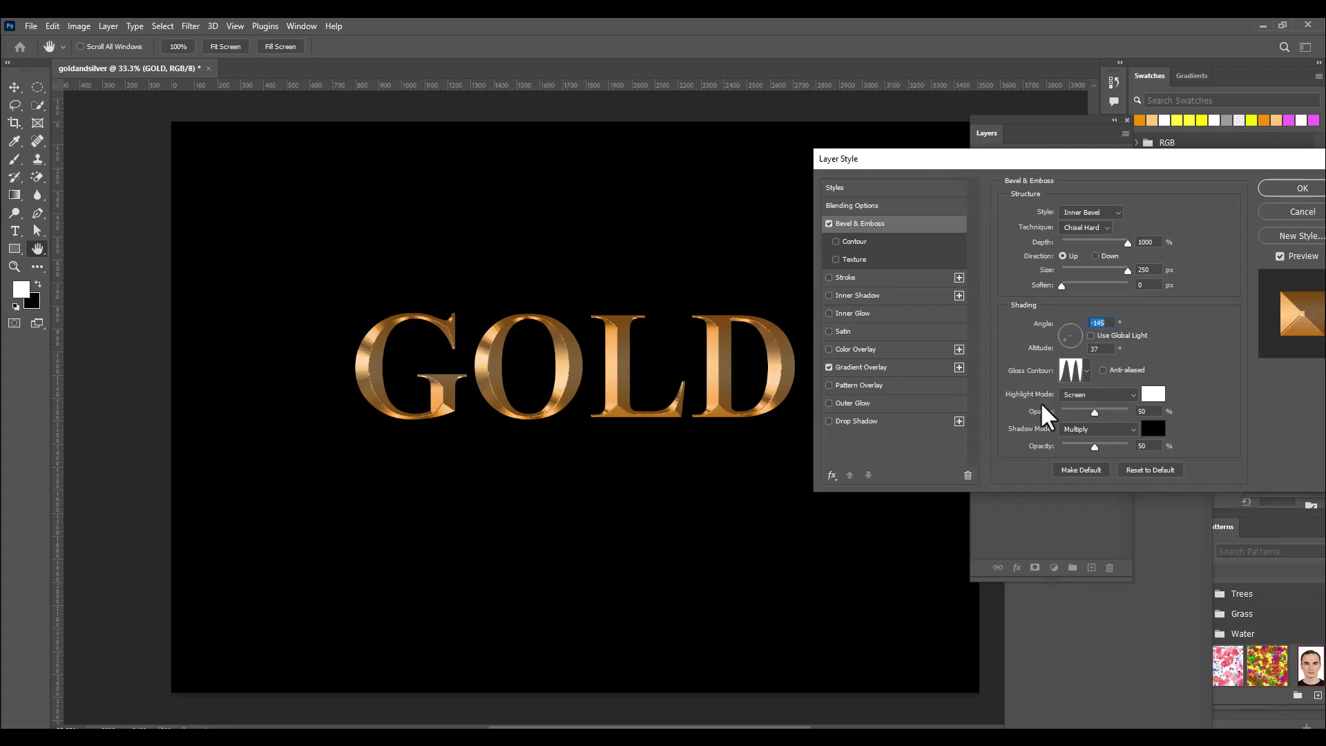
Set the bevel's highlight mode to Linear Dodge (Add) and its highlight opacity to 100%
left_click(1110, 395)
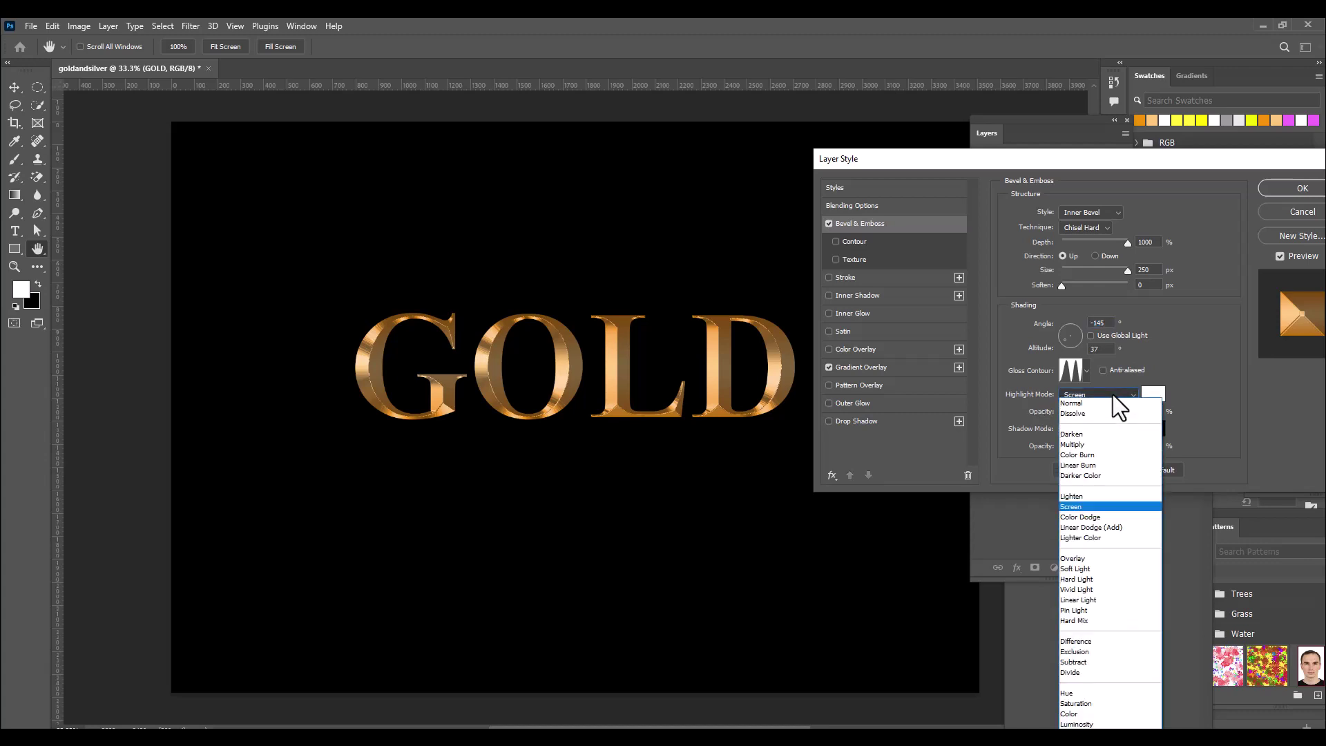
left_click(1110, 528)
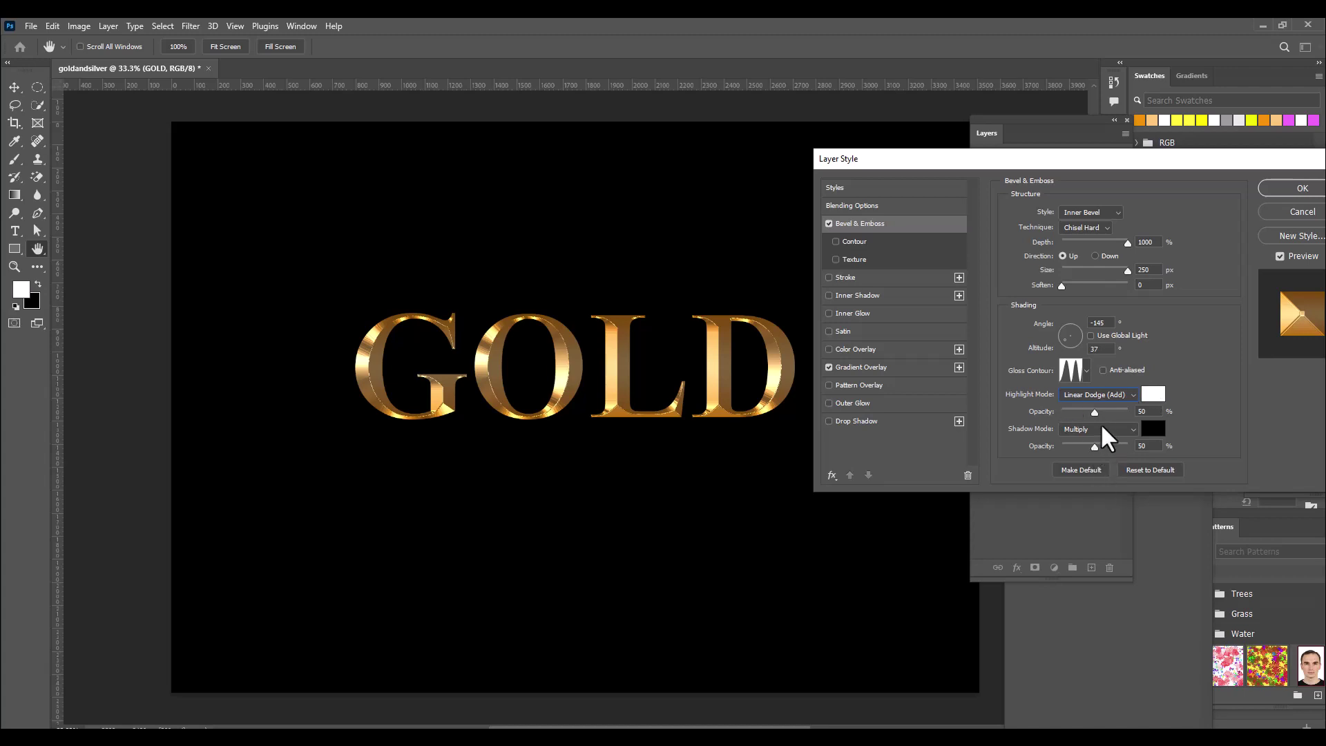
left_click_drag(1095, 413, 1161, 414)
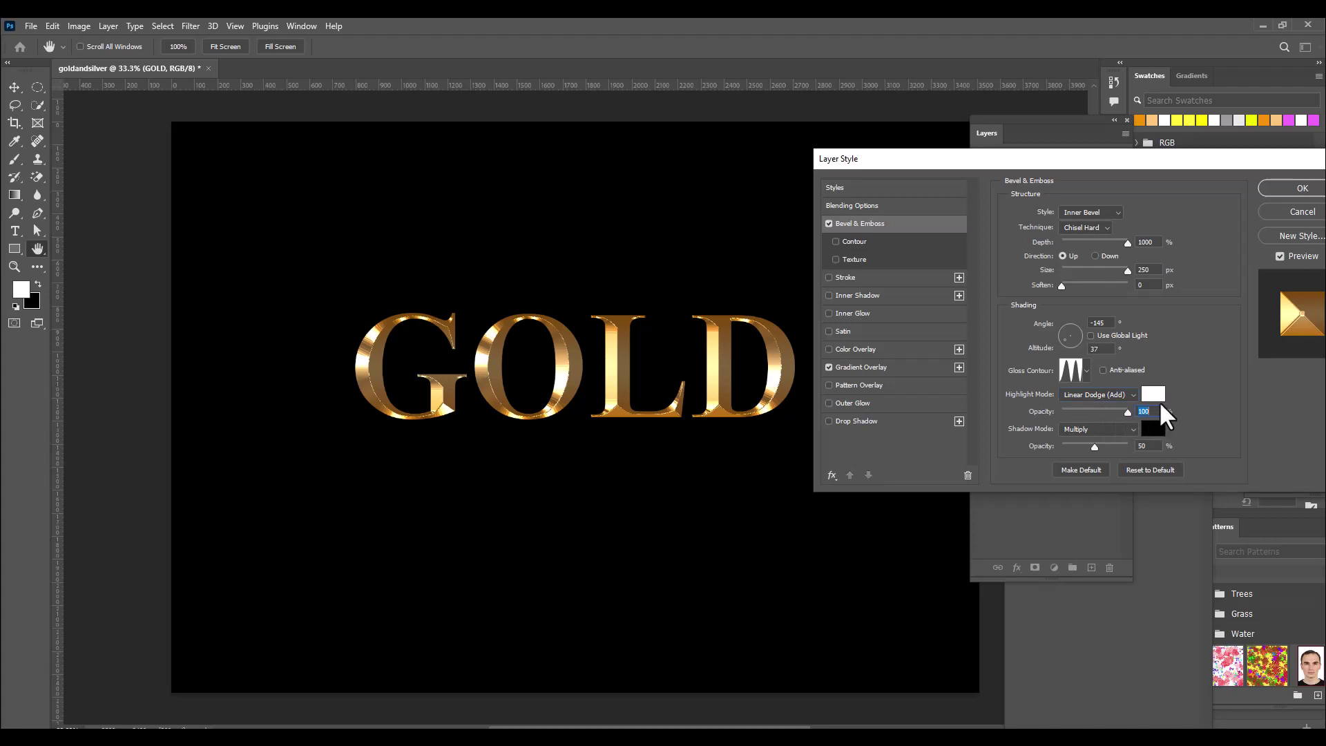
left_click_drag(1012, 162, 1017, 159)
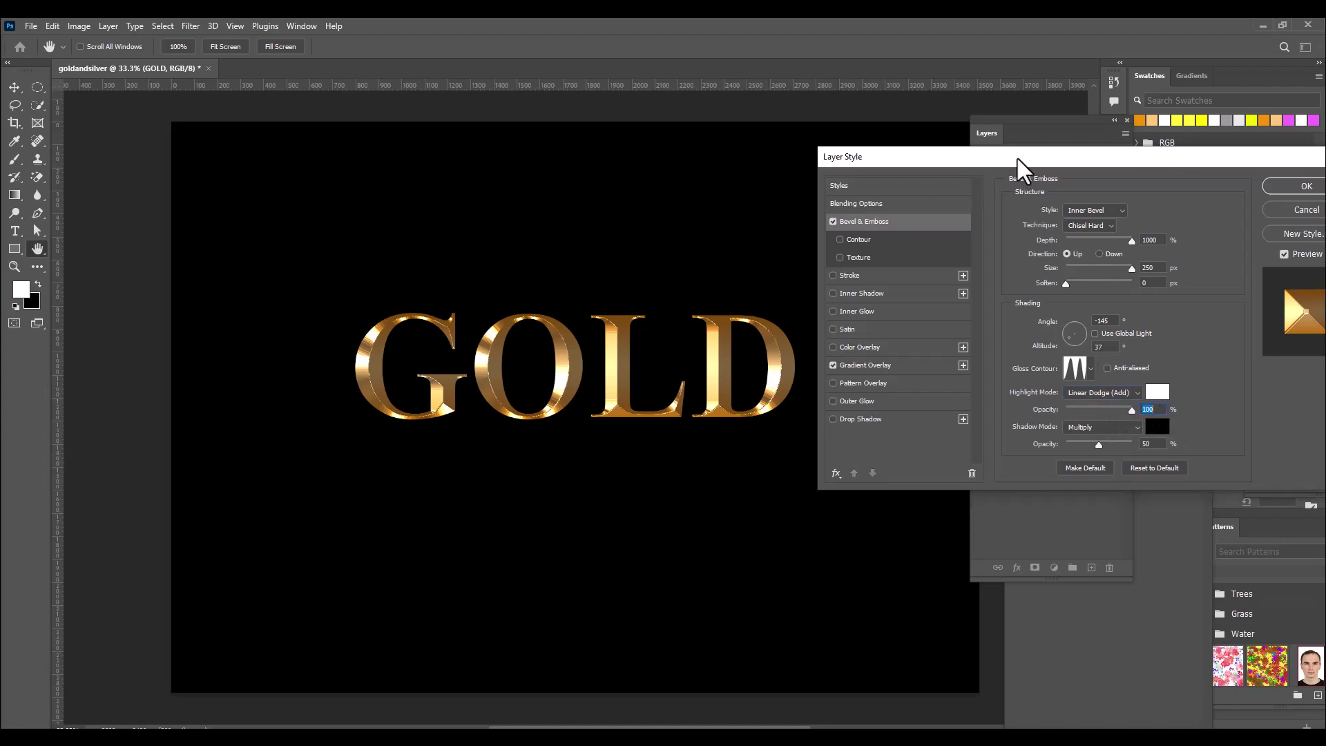
Change the bevel's highlight colour to a bright, saturated yellow and accept the colour
left_click(1158, 391)
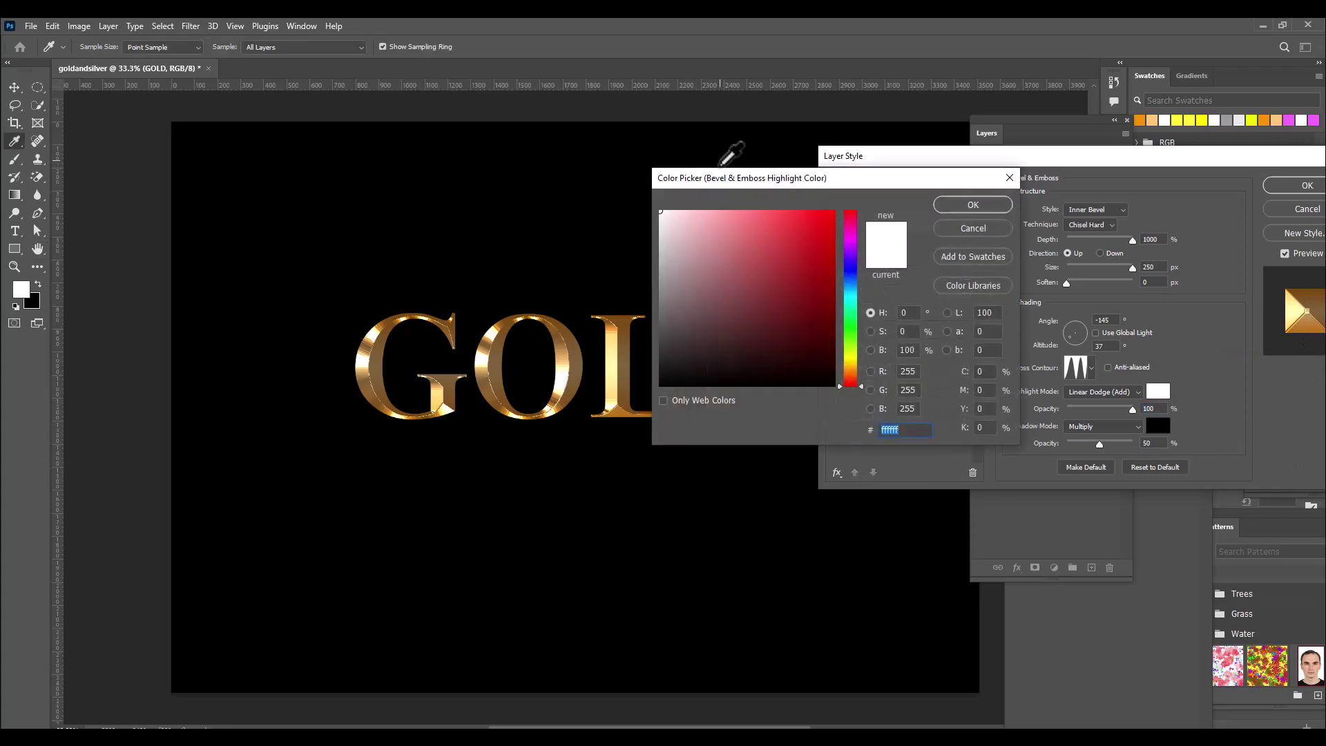
left_click_drag(718, 181, 789, 168)
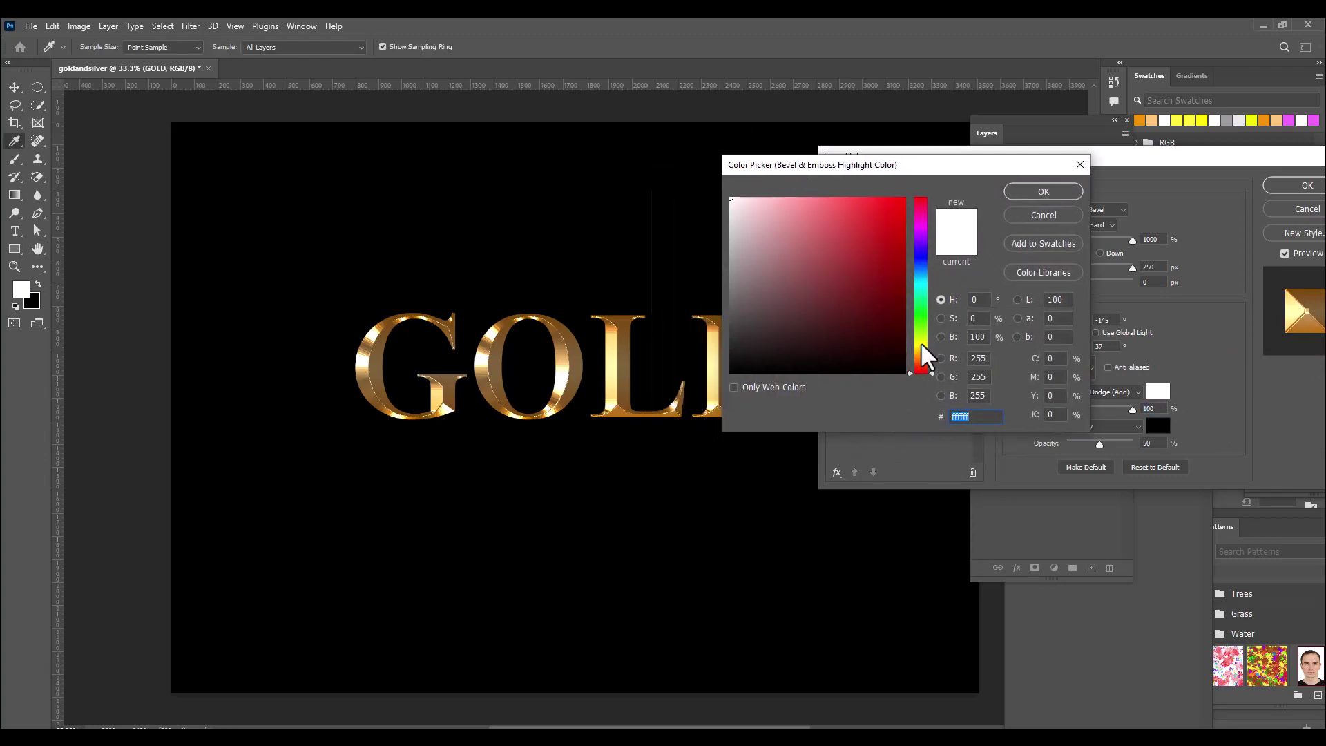
left_click(920, 343)
left_click(870, 242)
left_click(1025, 194)
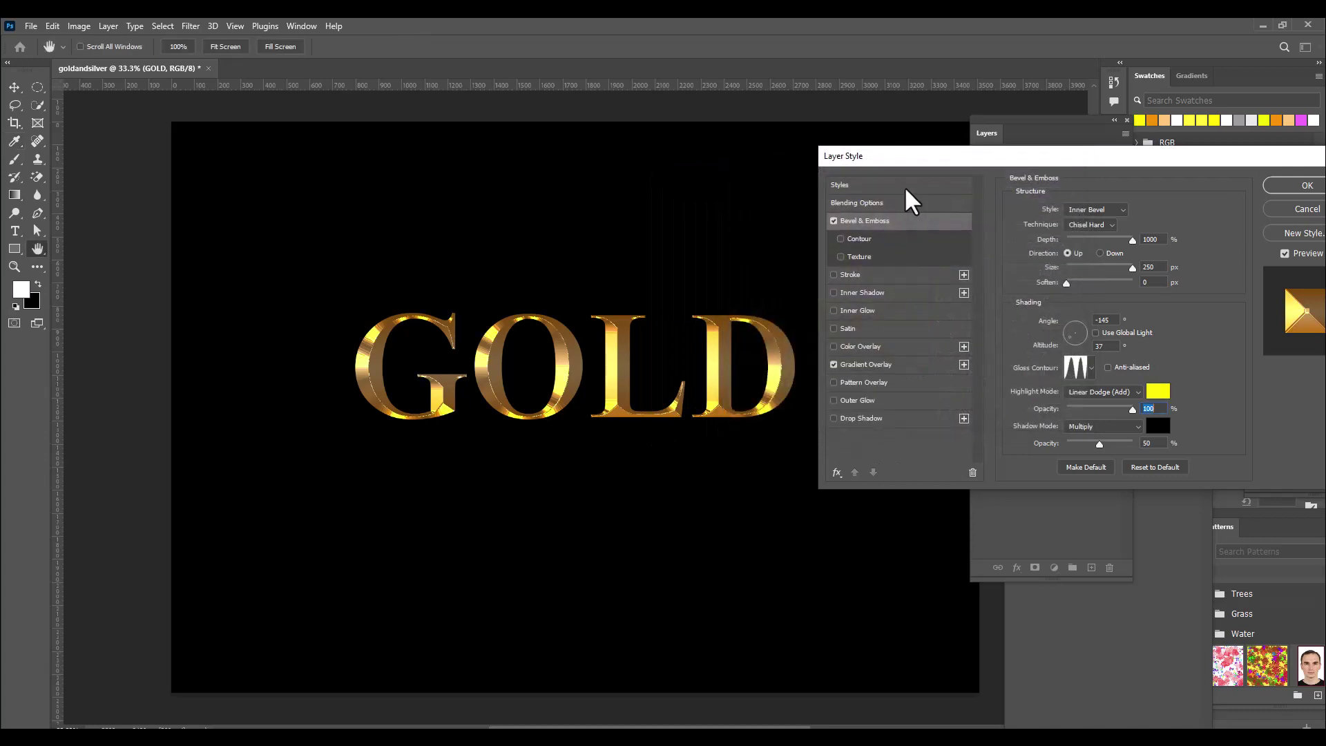
left_click_drag(904, 155, 940, 154)
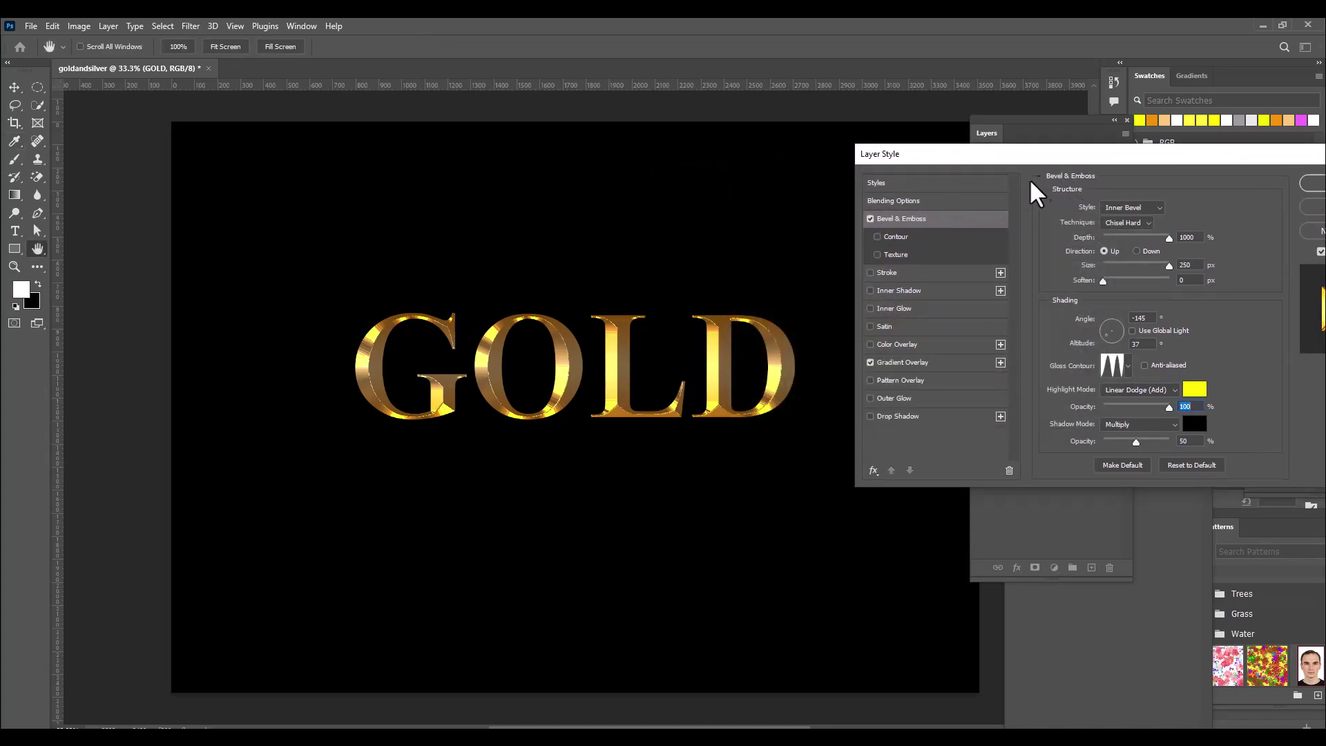
left_click_drag(1027, 171, 984, 176)
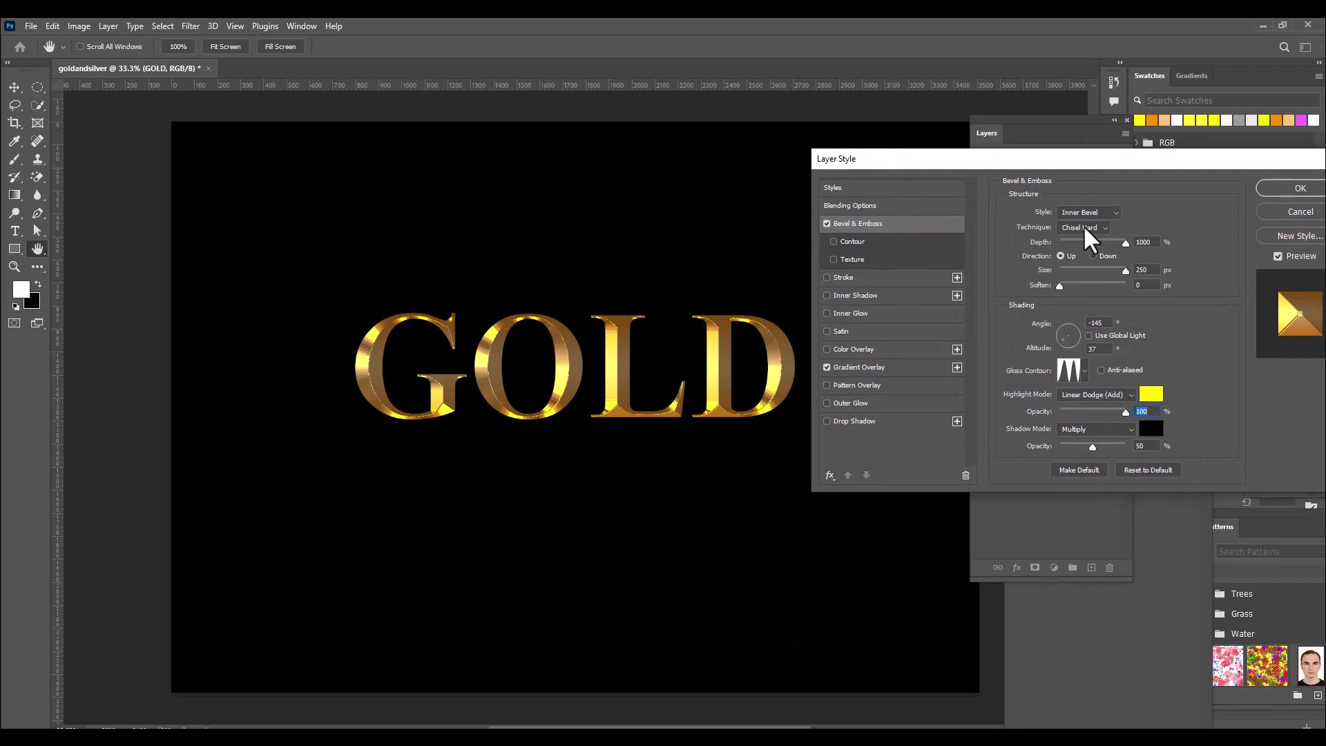
Raise the bevel's shadow opacity to 70% and apply the layer style to the GOLD text
left_click_drag(1000, 160, 991, 161)
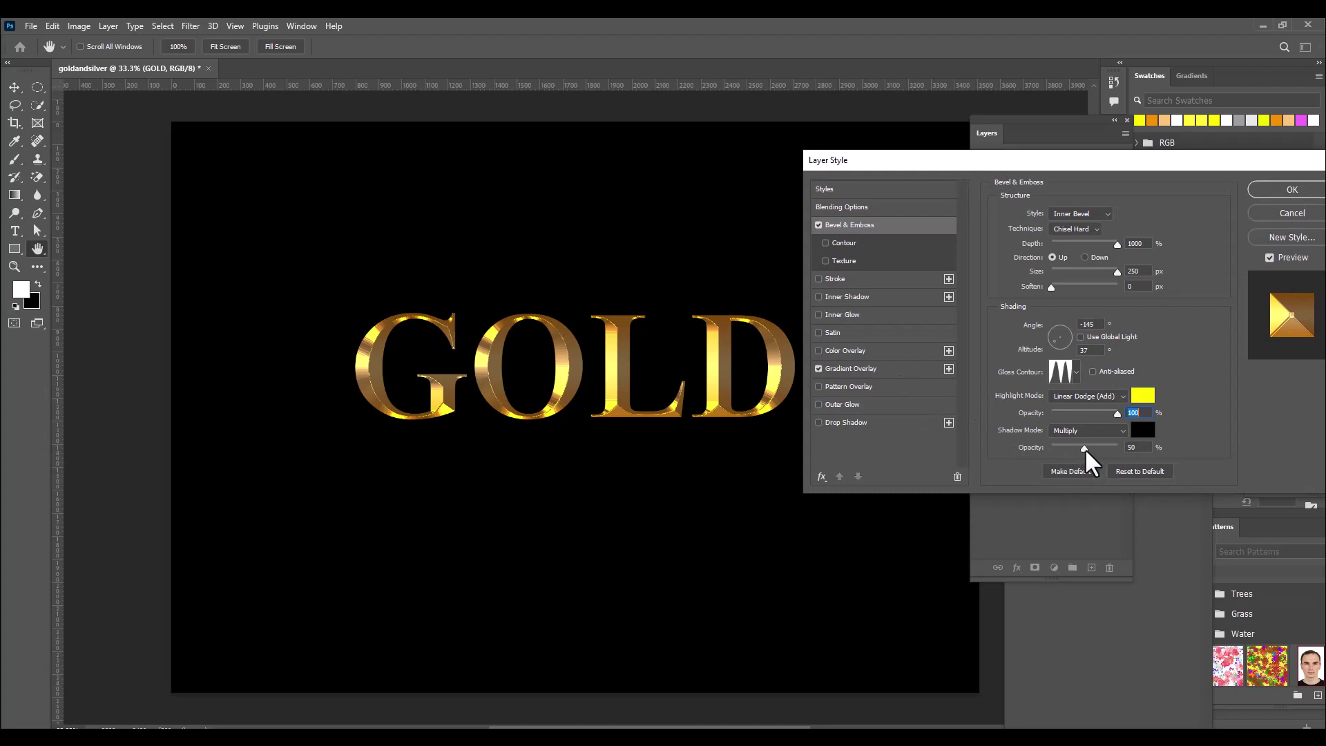
left_click_drag(1091, 450, 1097, 448)
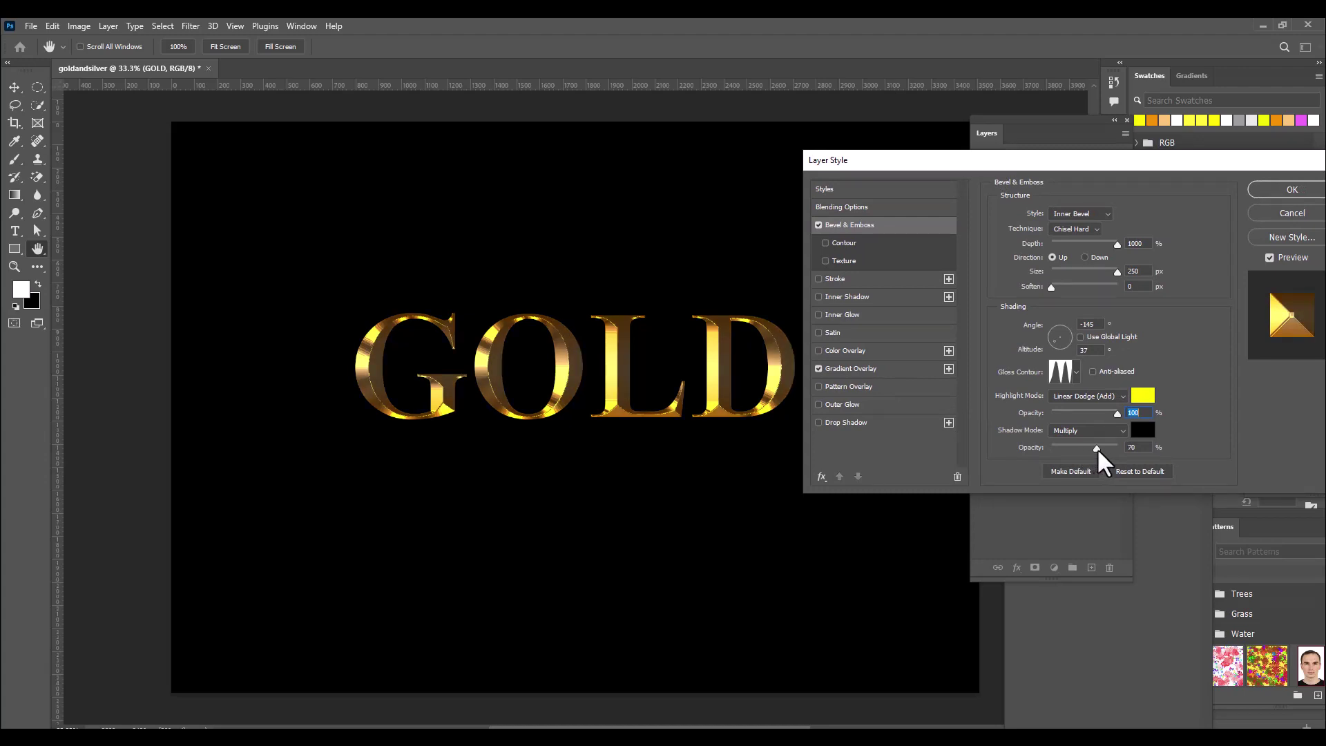
left_click(1039, 449)
left_click_drag(1001, 160, 823, 195)
left_click(1097, 225)
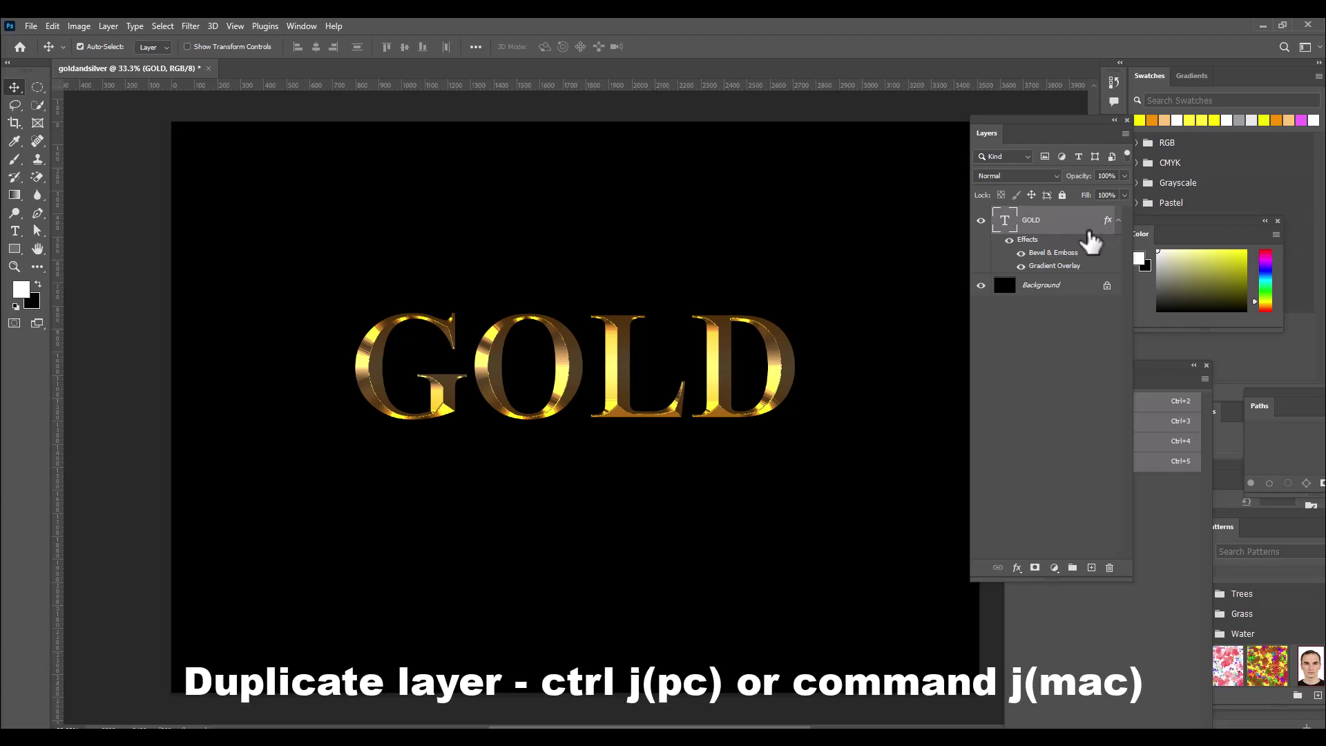
Duplicate the GOLD text layer and select the original GOLD layer beneath the copy
key("ctrl+j")
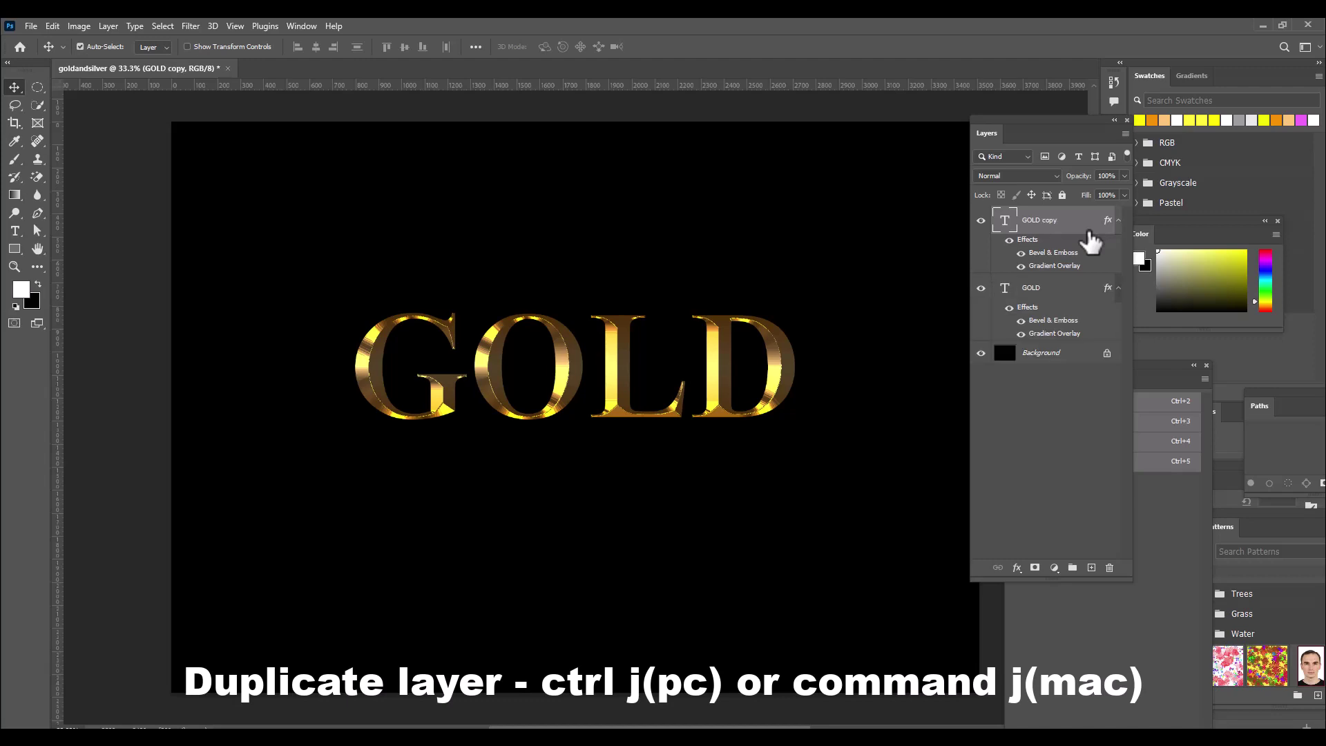
left_click(1070, 293)
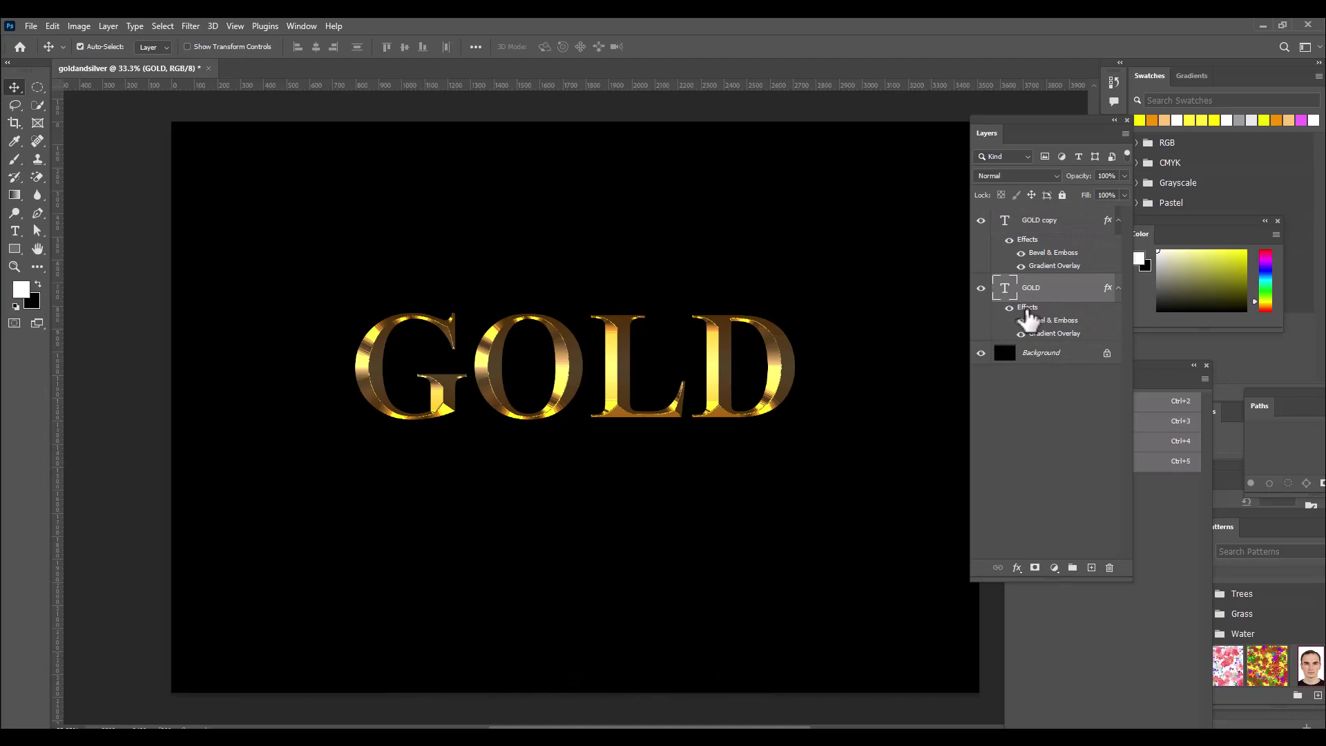
Clear the layer style from the original GOLD layer and enable a Stroke effect on it
right_click(1028, 314)
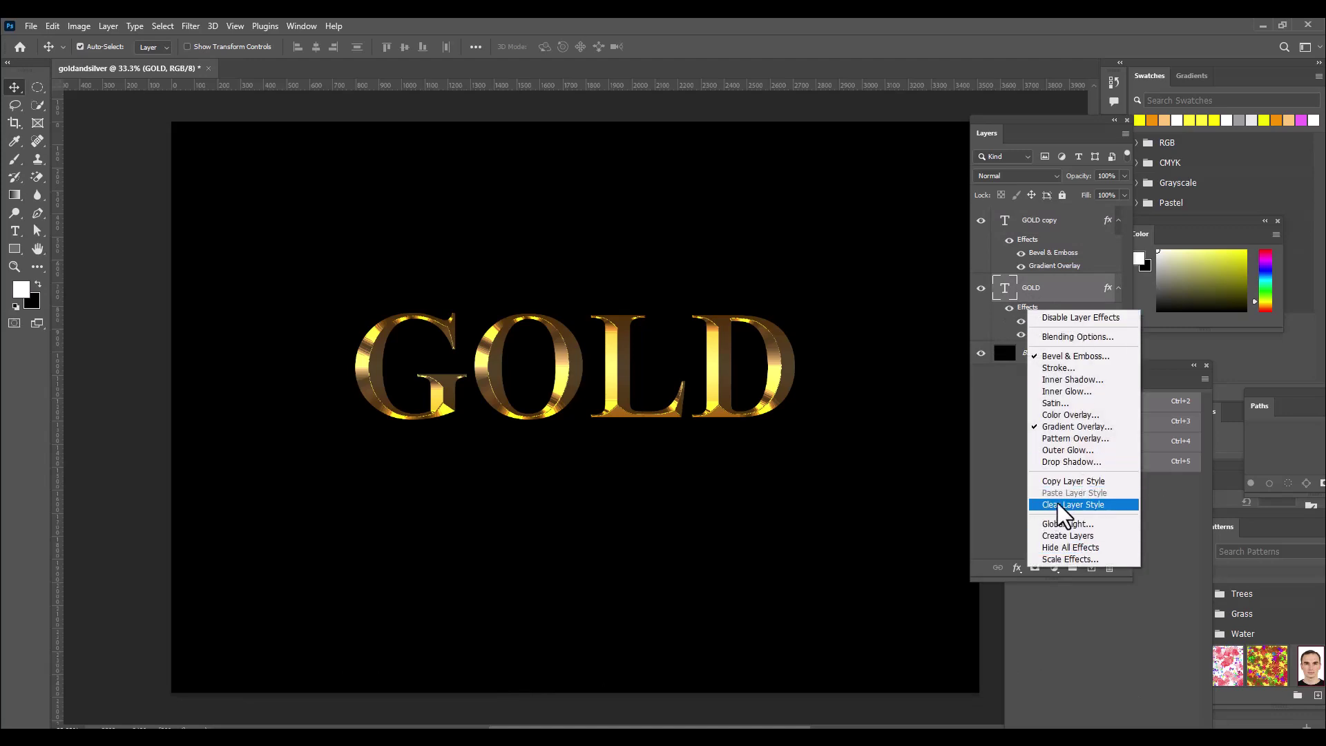
left_click(1109, 505)
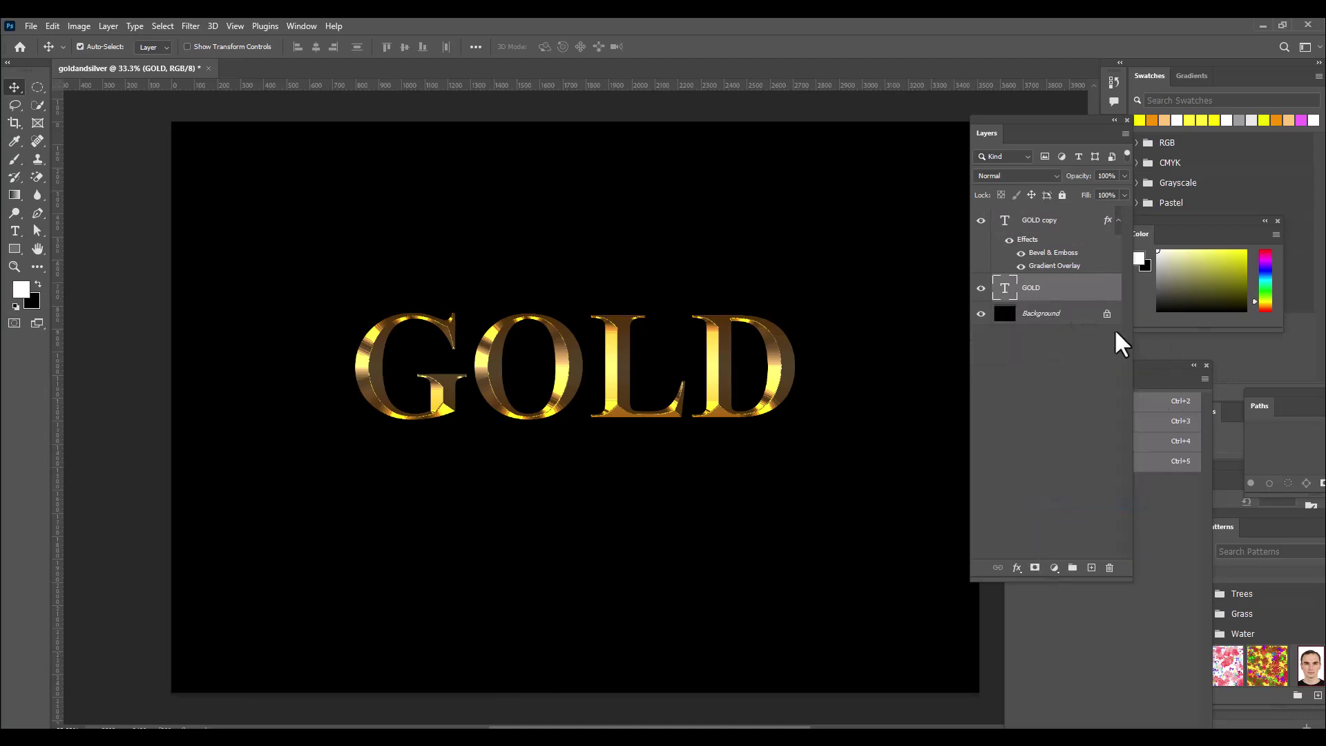
double_click(1077, 295)
left_click_drag(758, 187, 933, 133)
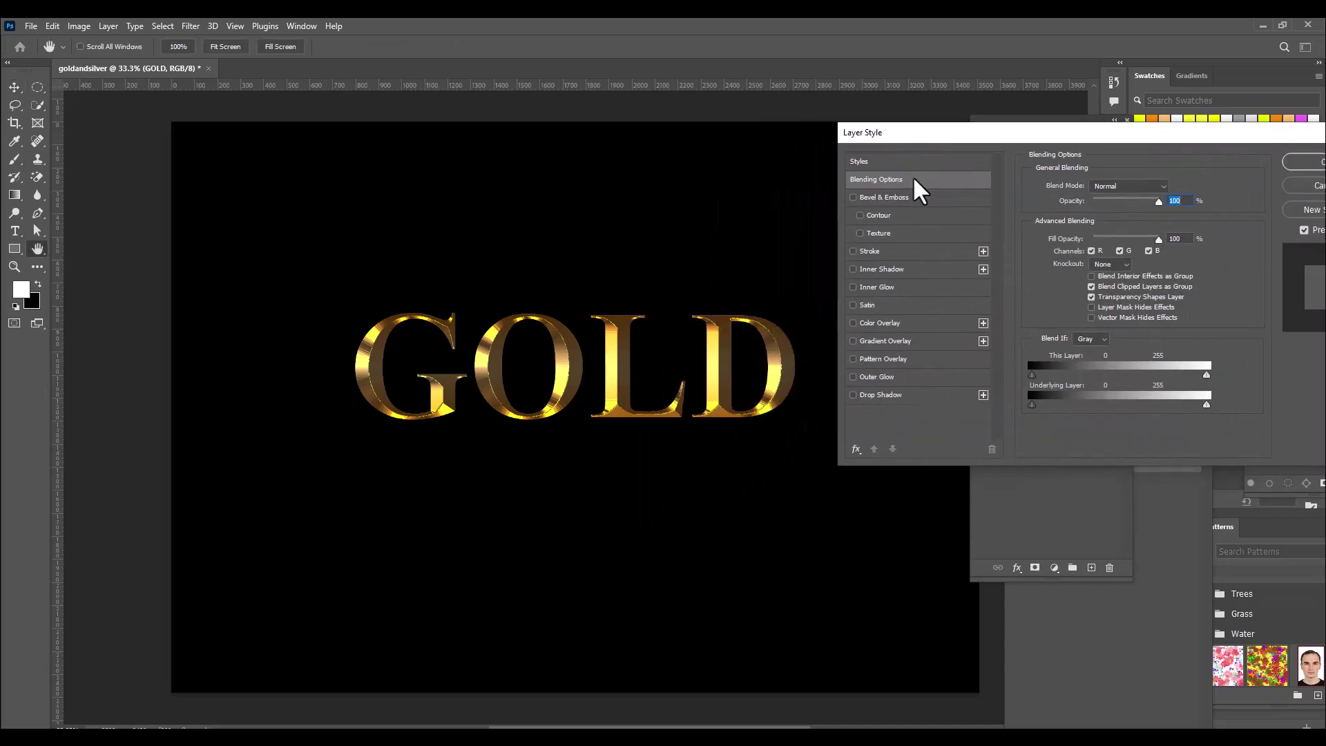
left_click(887, 252)
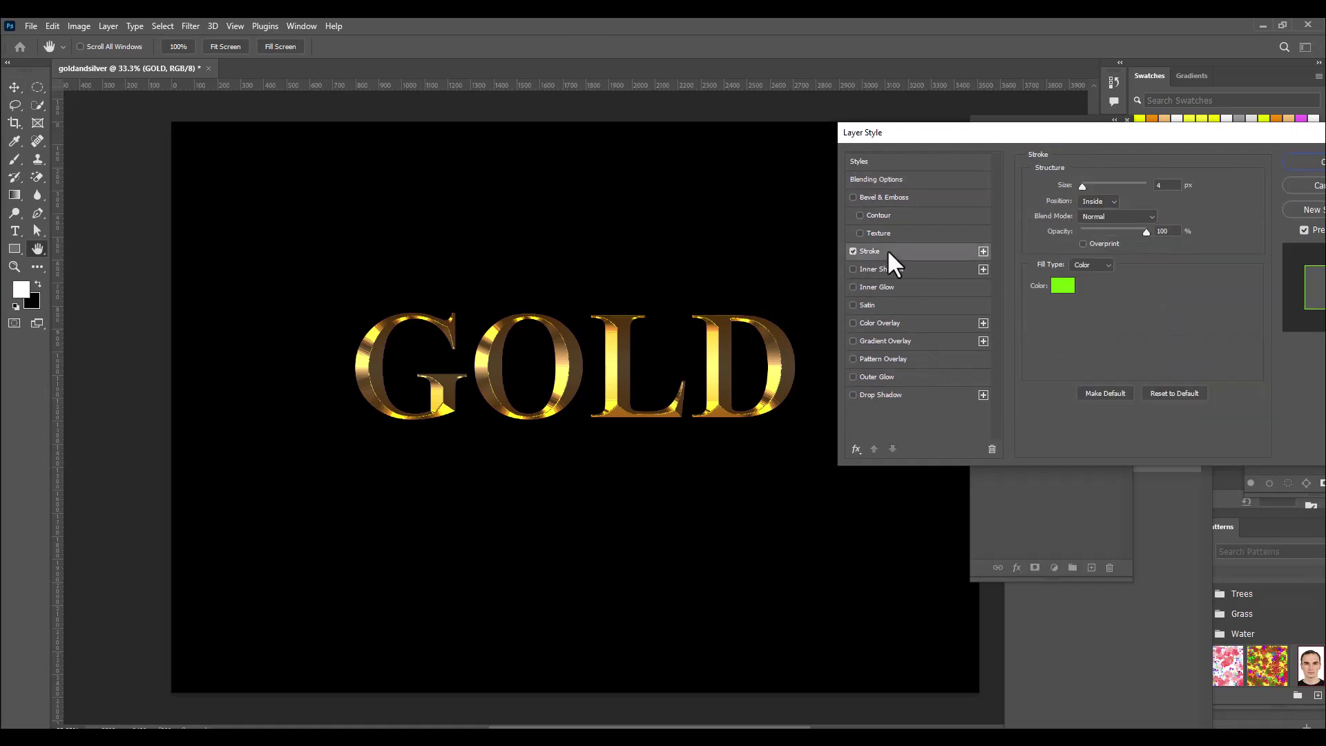
left_click_drag(939, 127, 928, 136)
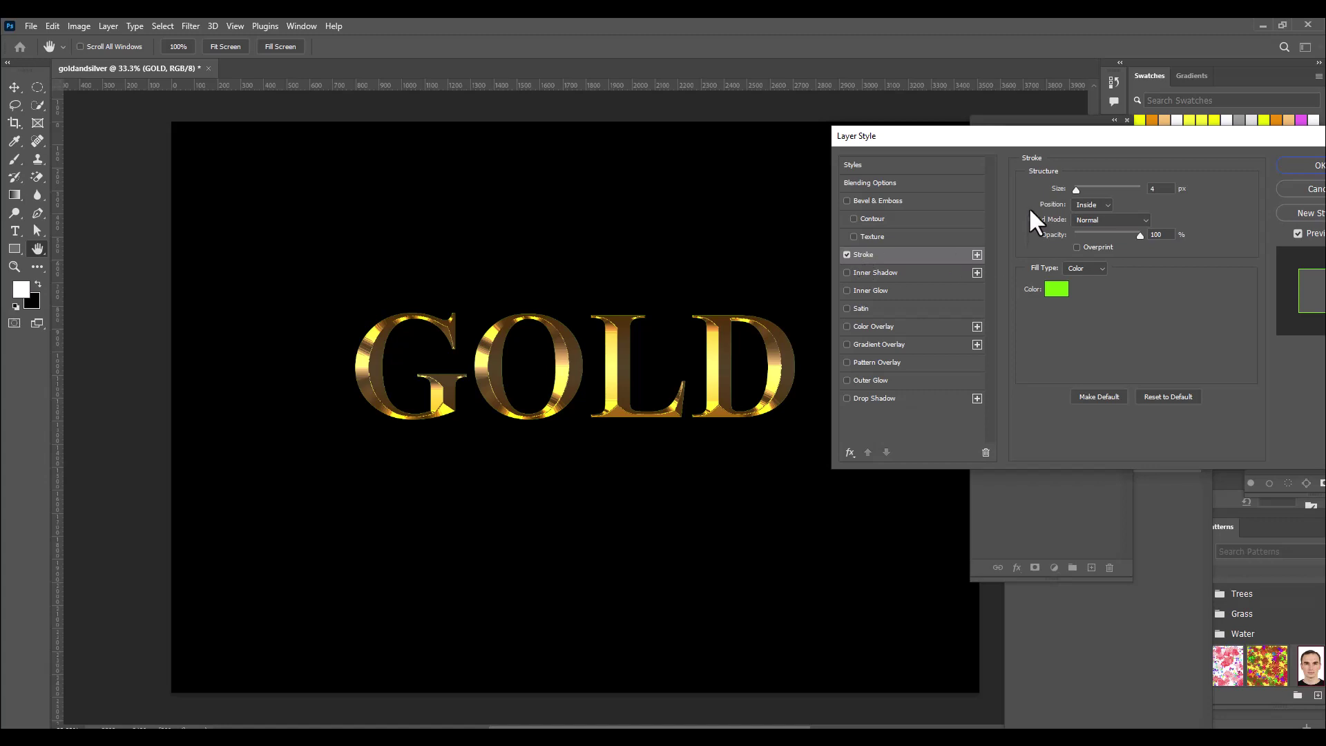
Position the stroke outside the letters and set its size to 13 px
left_click_drag(1083, 188, 1092, 188)
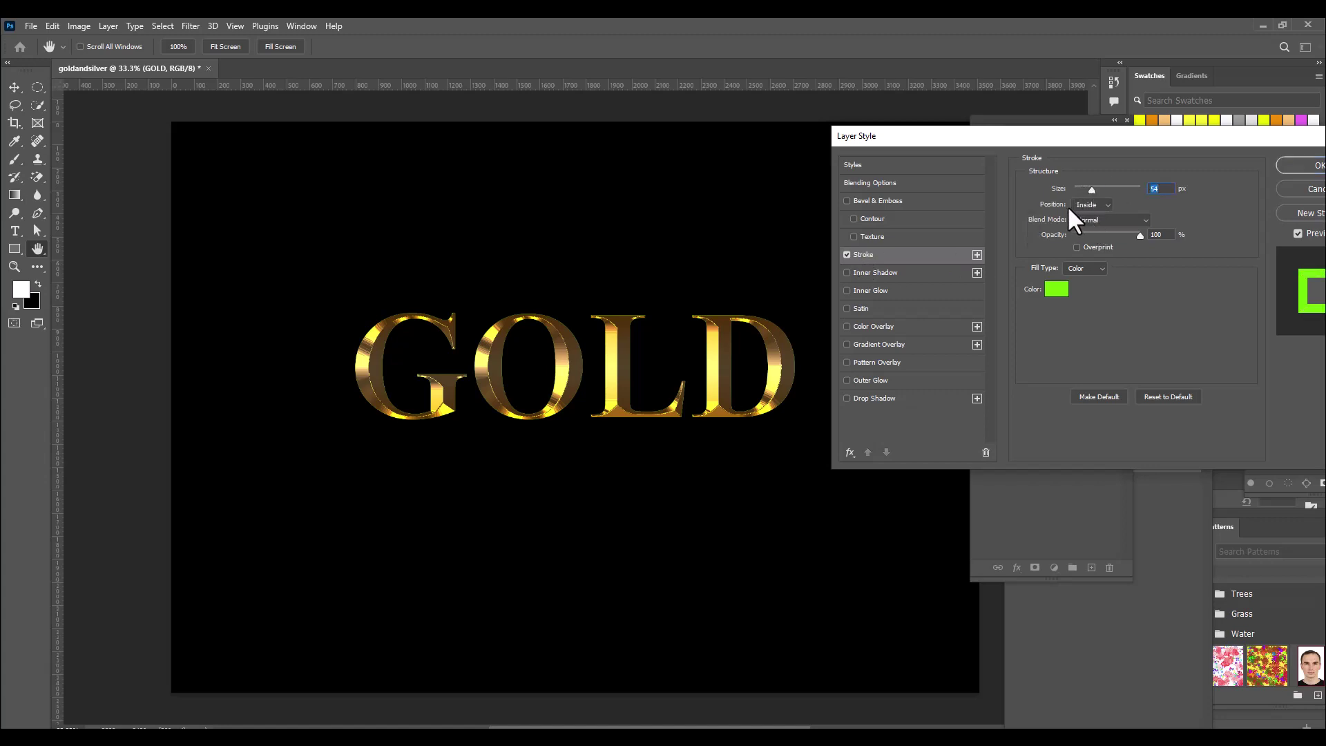
left_click(1091, 203)
left_click(1097, 214)
left_click_drag(1094, 189, 1082, 191)
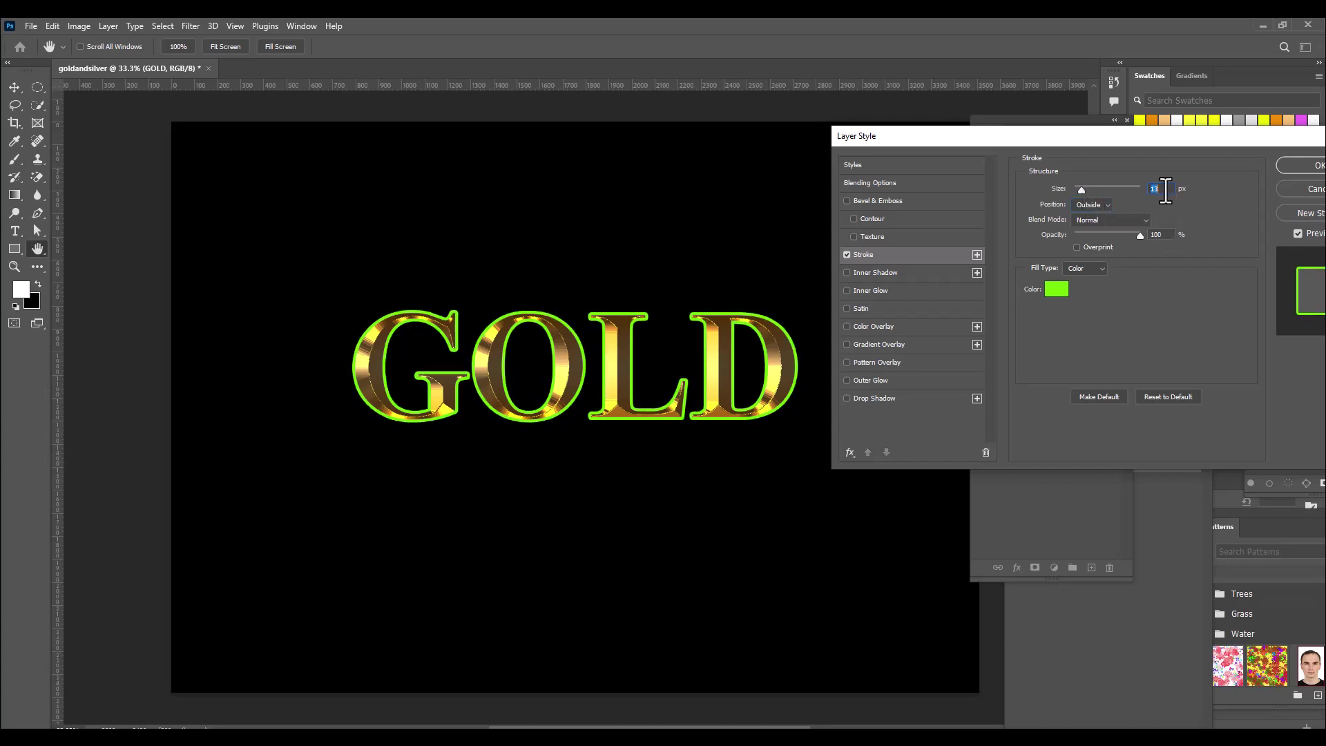
left_click_drag(1063, 143, 1058, 142)
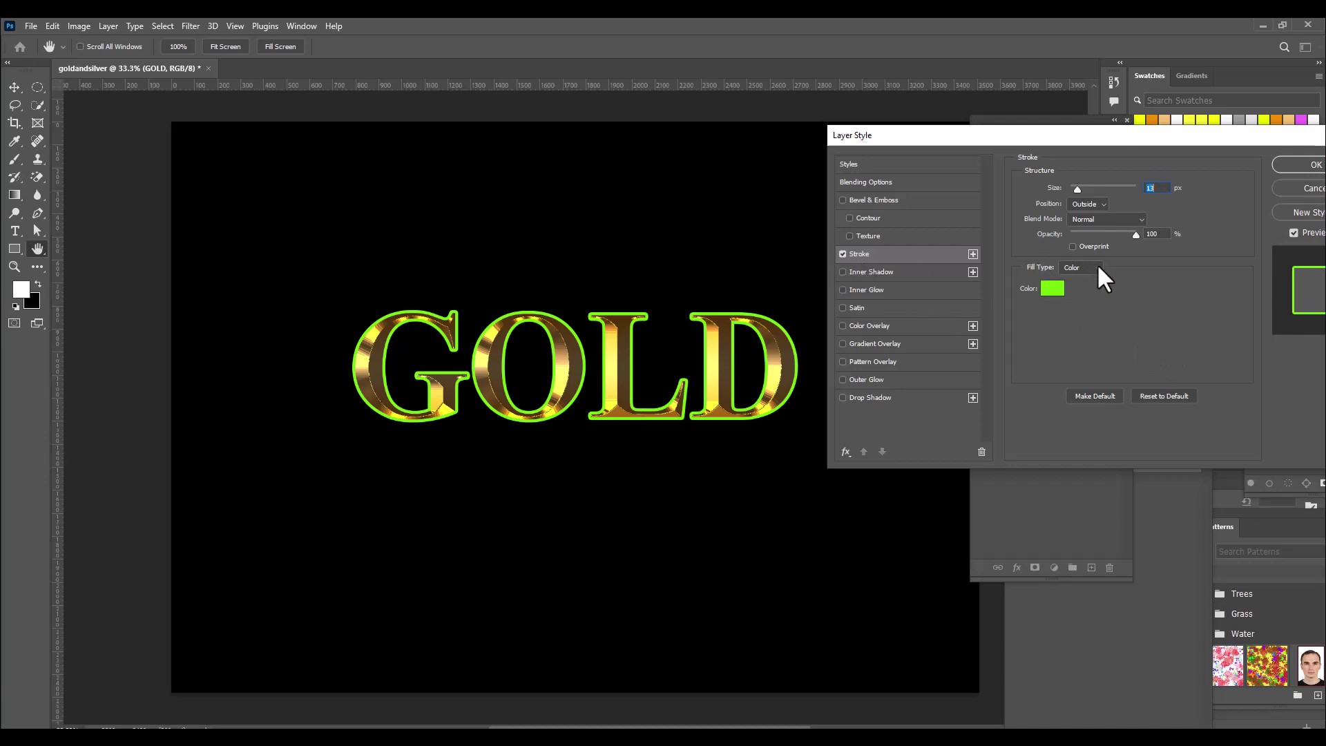
Change the stroke's fill type to Gradient and copy the cream colour code fac778 from the text notes
left_click(1083, 289)
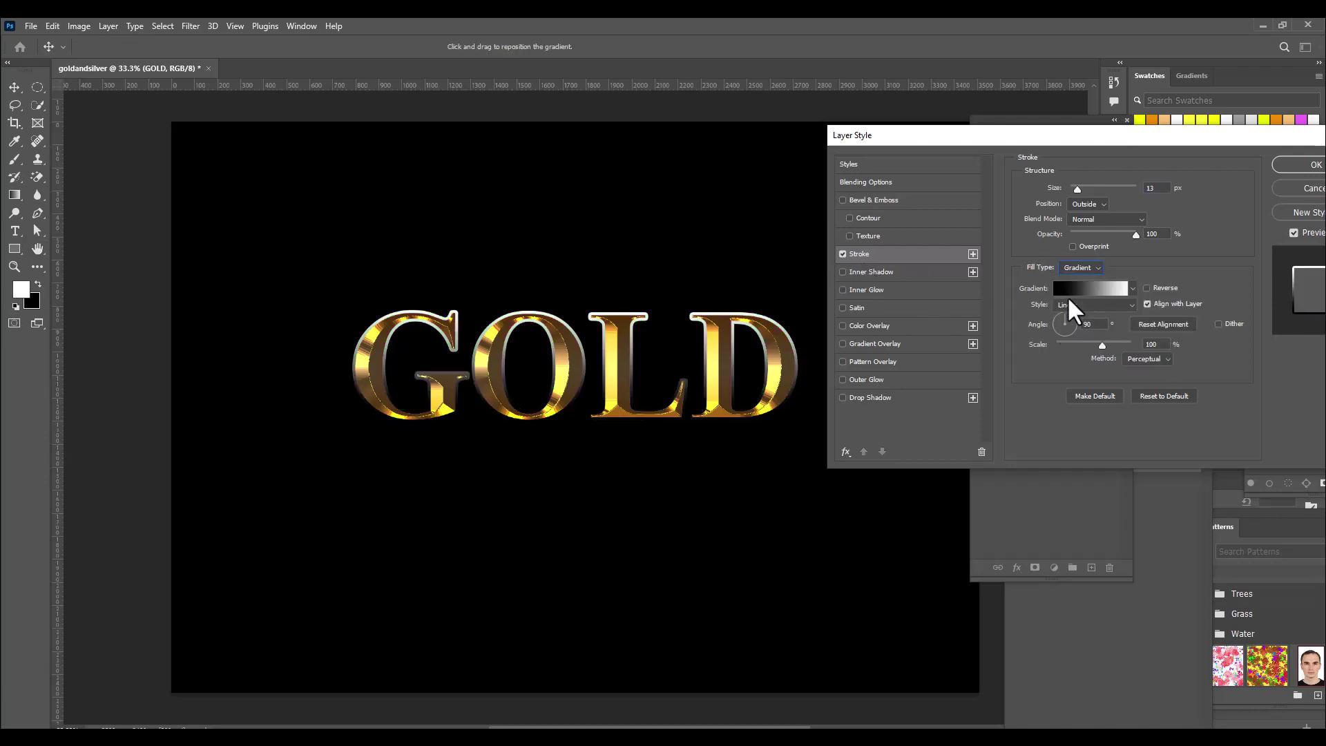
left_click(1080, 288)
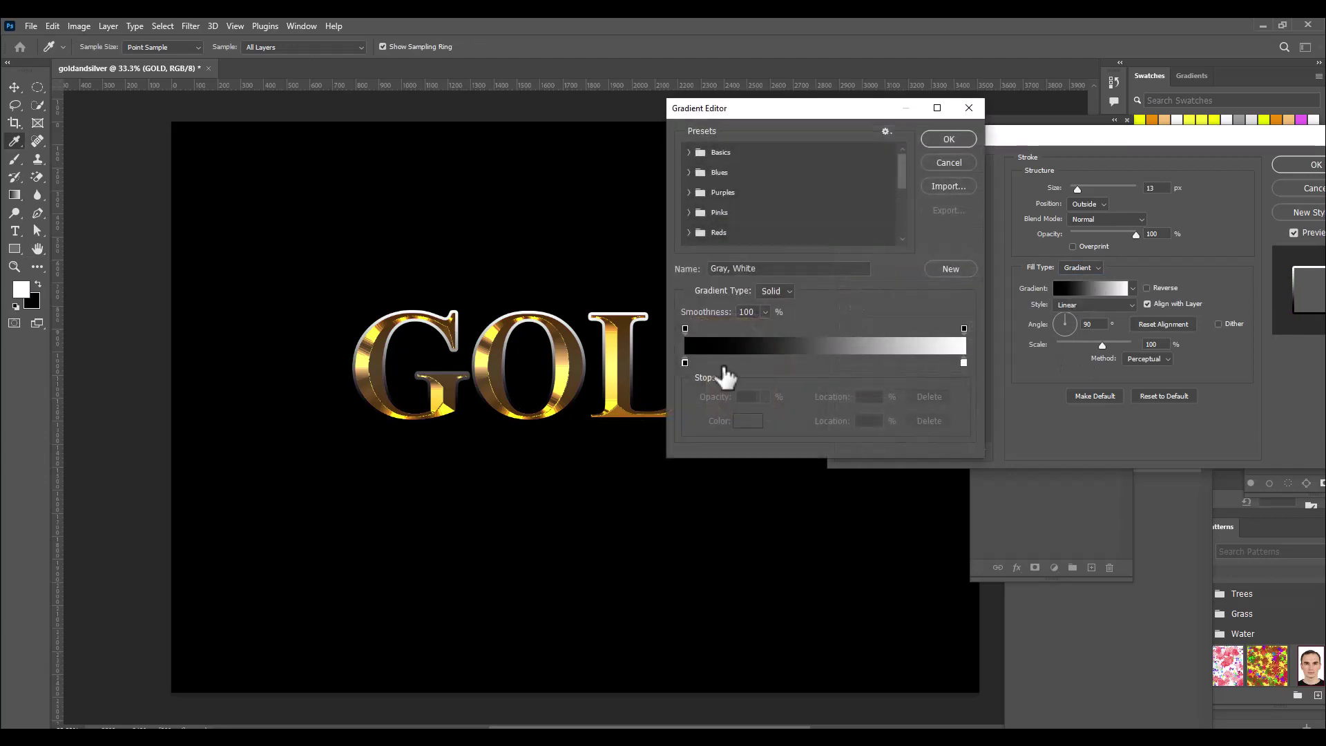
key("alt+Tab")
left_click_drag(666, 320, 679, 320)
left_click_drag(614, 356, 518, 355)
right_click(561, 354)
left_click(632, 399)
left_click(1243, 319)
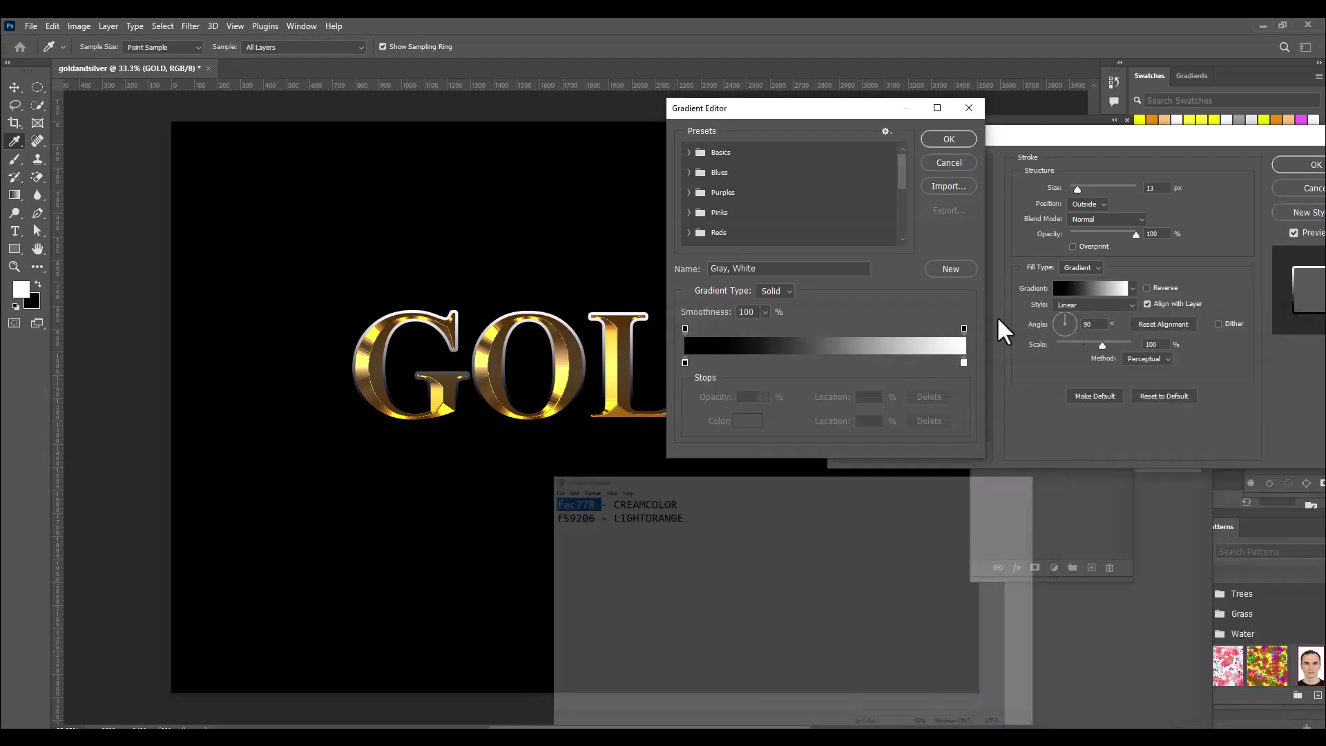
Set the starting colour stop of the stroke gradient to the copied cream code fac778
left_click(684, 362)
double_click(684, 362)
left_click(959, 417)
right_click(962, 414)
left_click(987, 473)
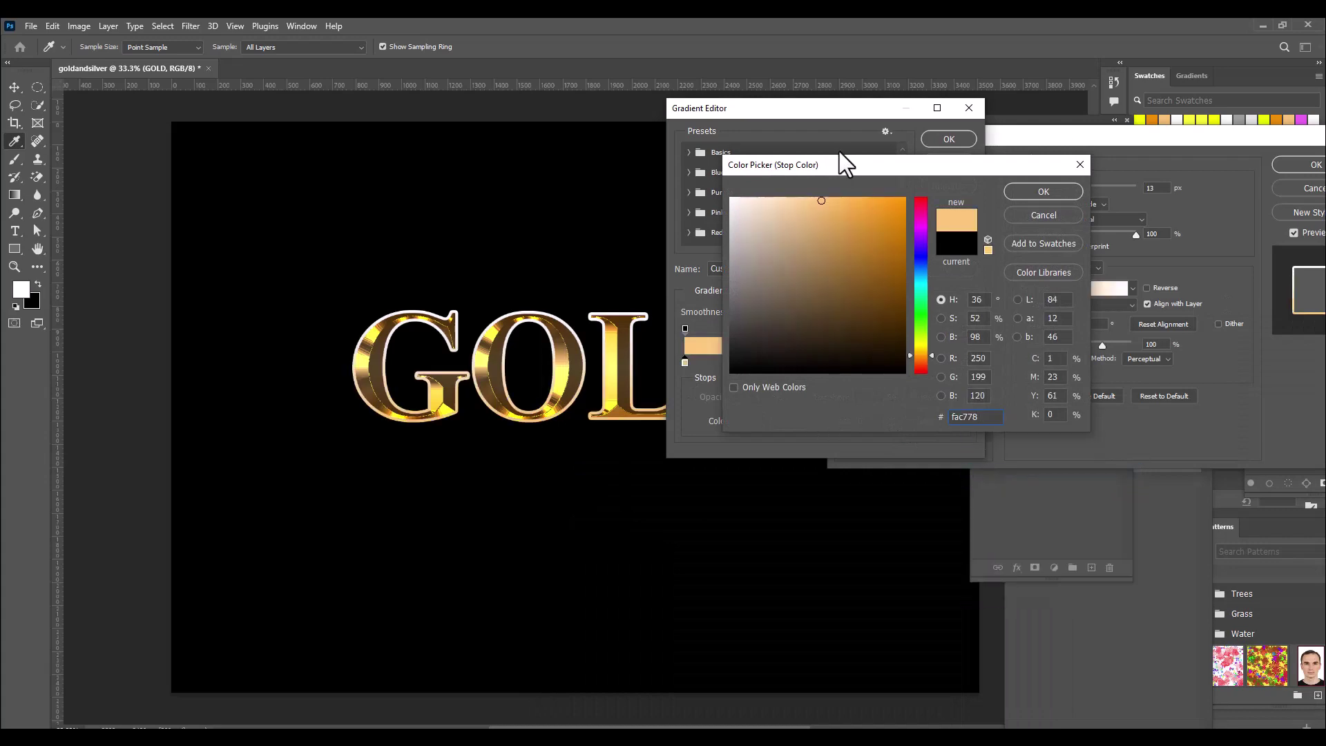
left_click_drag(832, 164, 828, 173)
left_click(1036, 201)
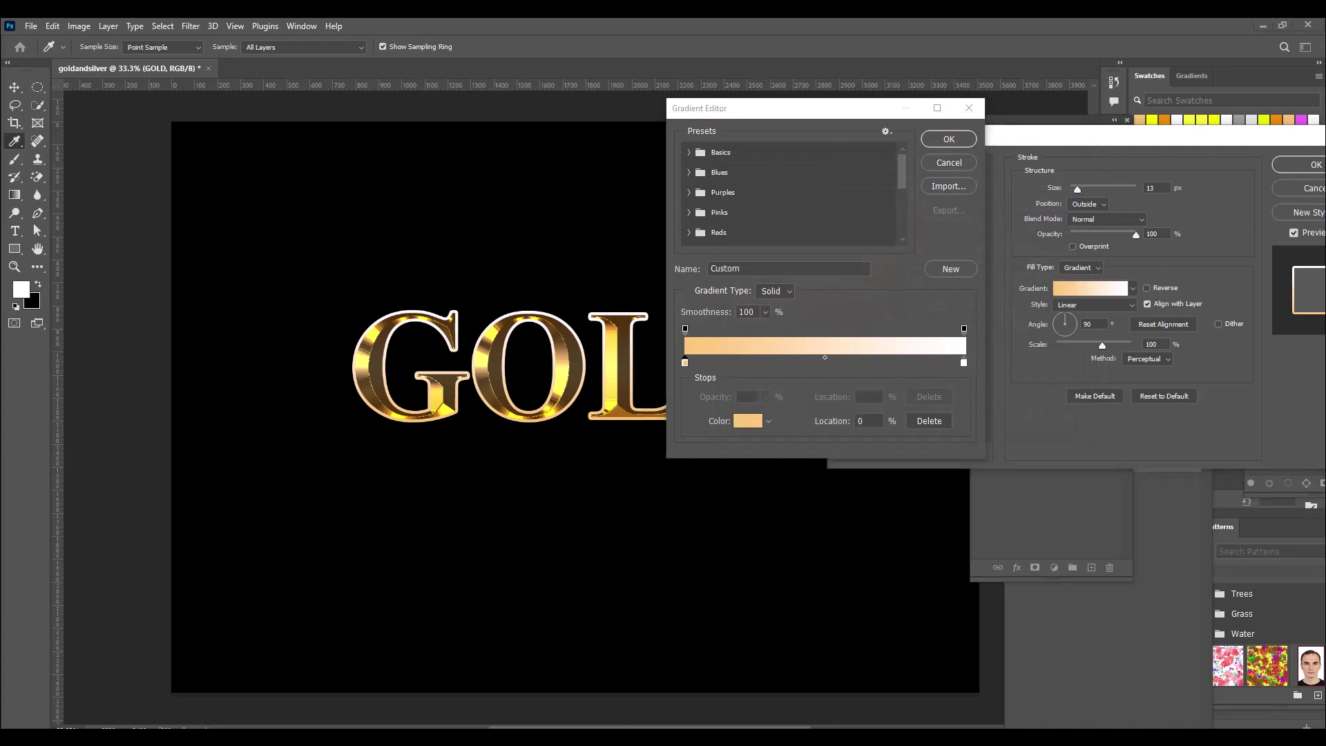
Copy the light orange code f59206 from the text notes and use it for the gradient's end colour stop
key("alt+Tab")
left_click_drag(605, 380, 543, 380)
key("alt+Tab")
left_click(1063, 224)
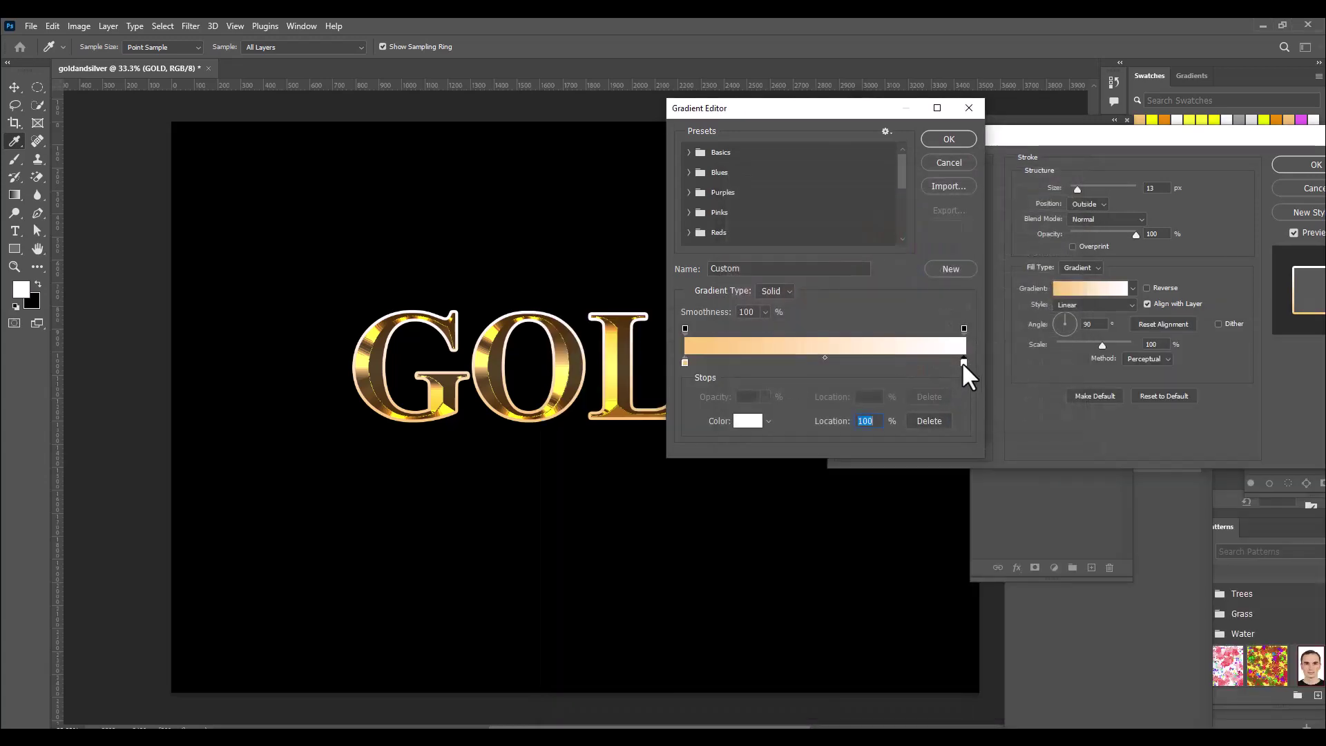
double_click(965, 369)
right_click(957, 424)
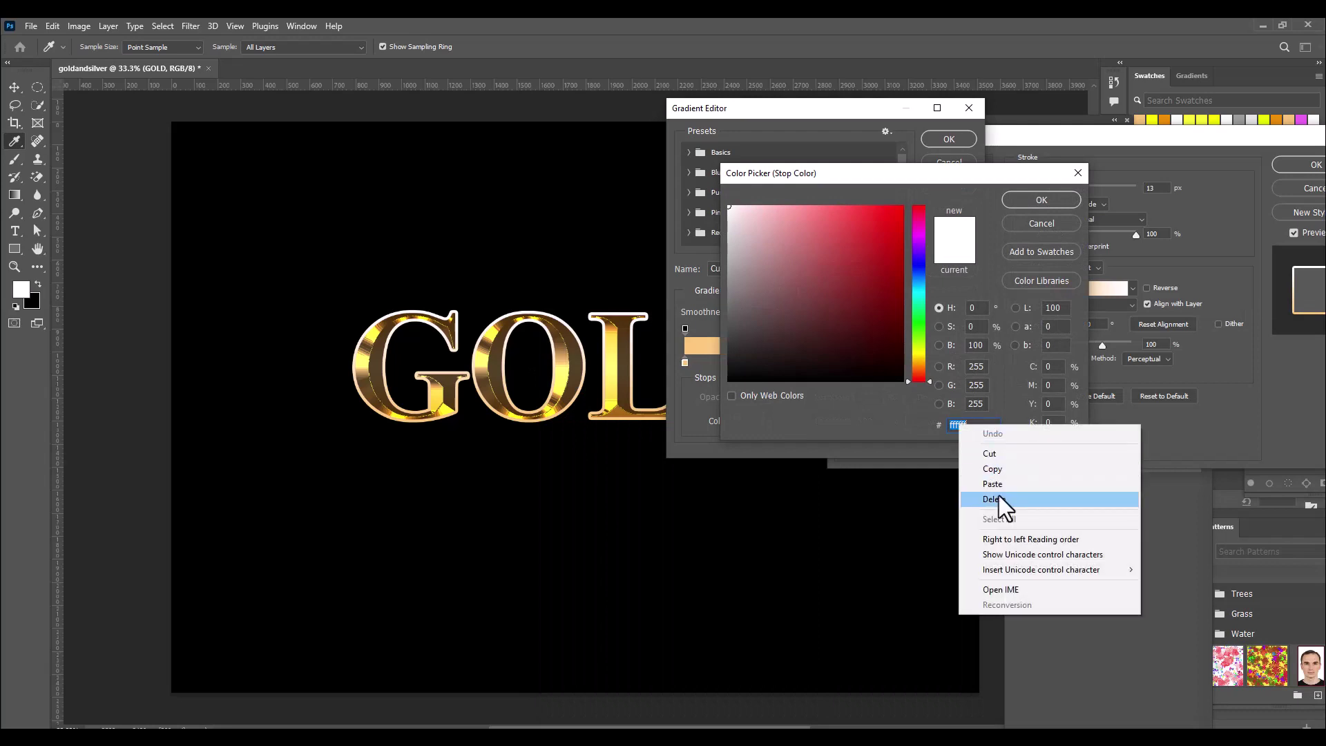
left_click(1001, 484)
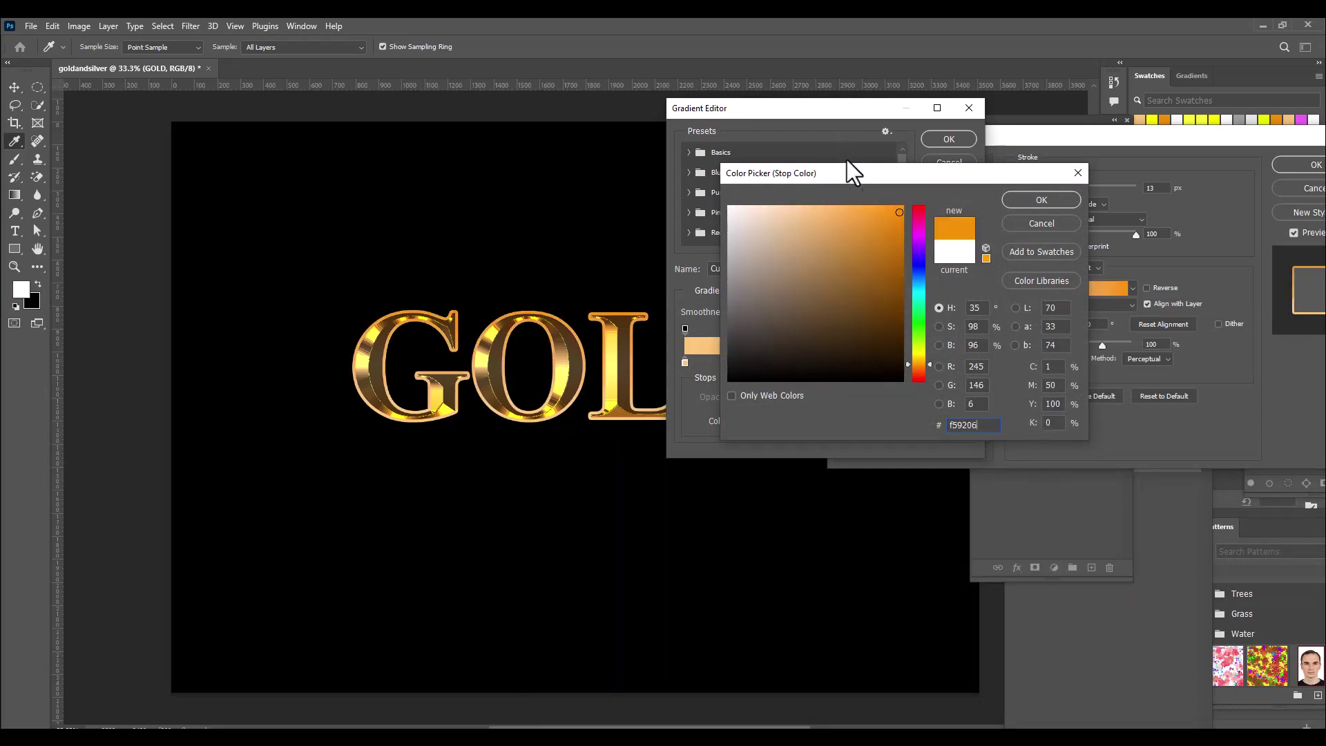
left_click_drag(854, 174, 787, 193)
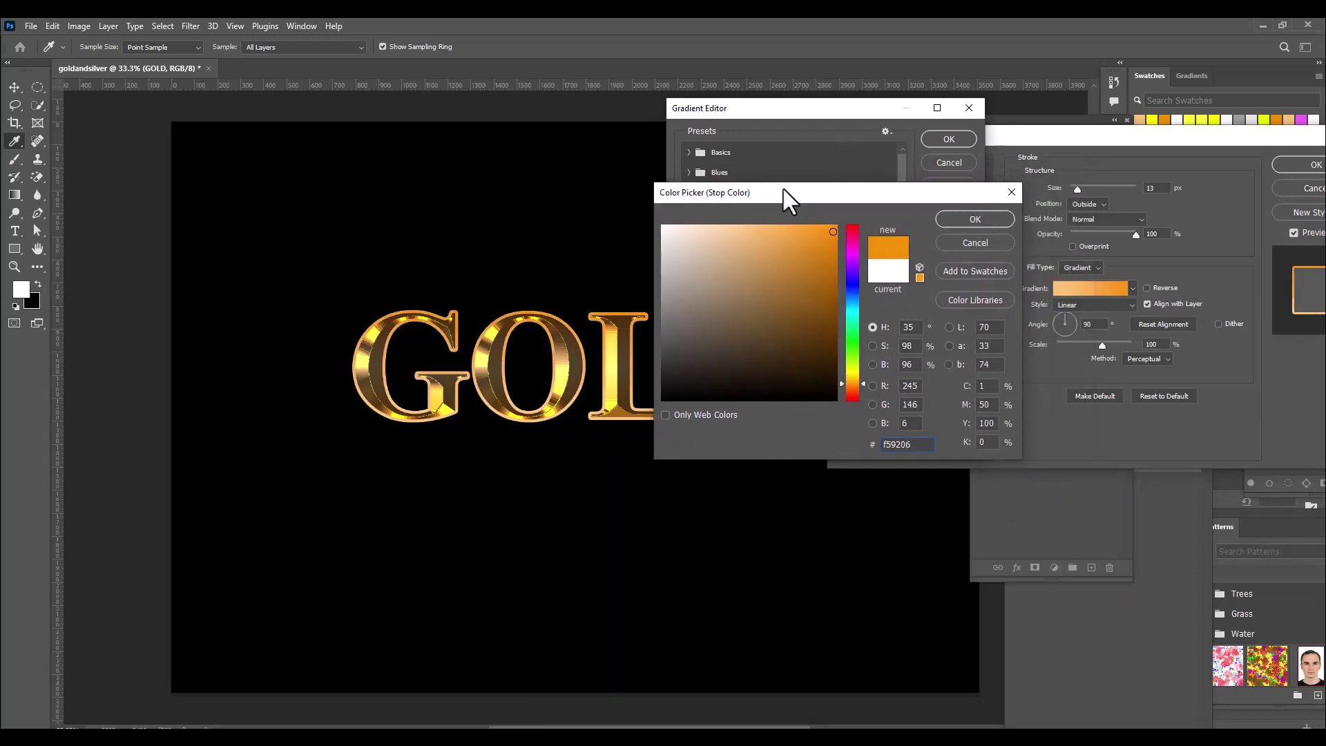
left_click(974, 219)
Accept the edited gradient and set the stroke's gradient style to Reflected
left_click(949, 142)
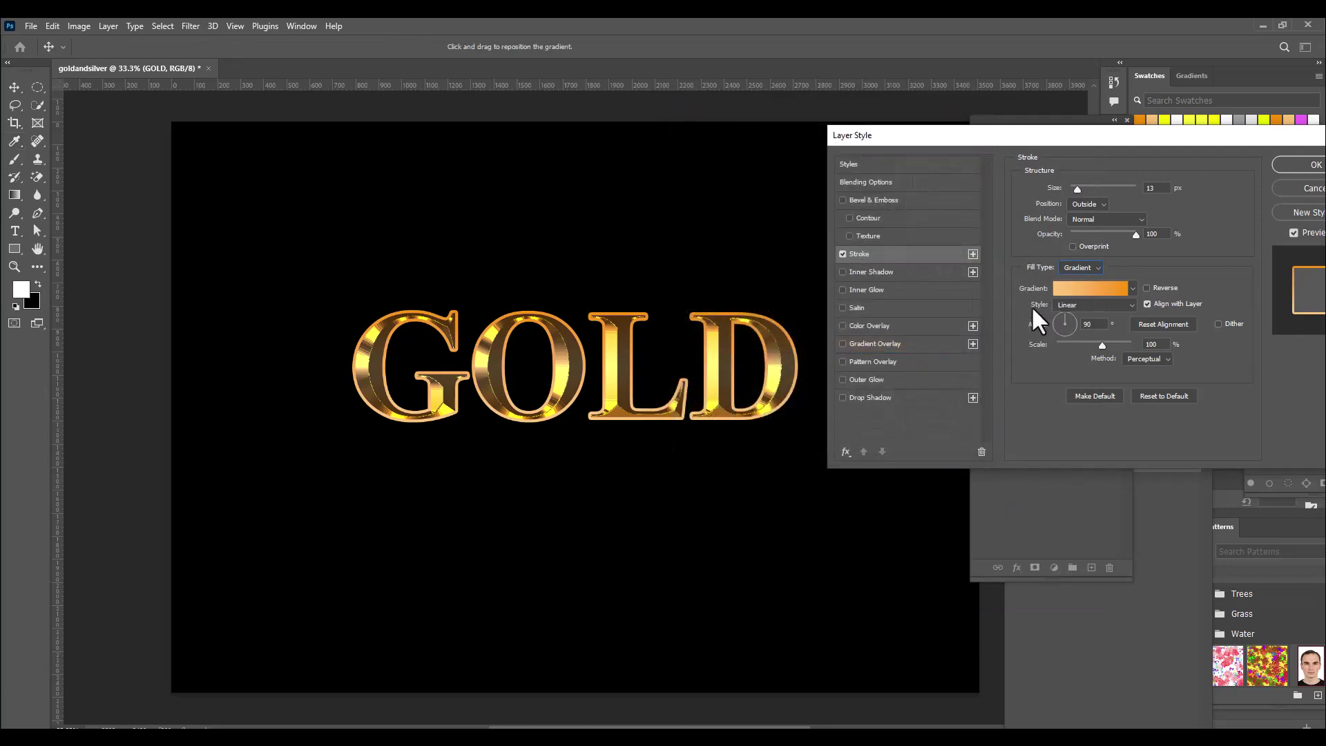
left_click(1085, 305)
left_click(1083, 348)
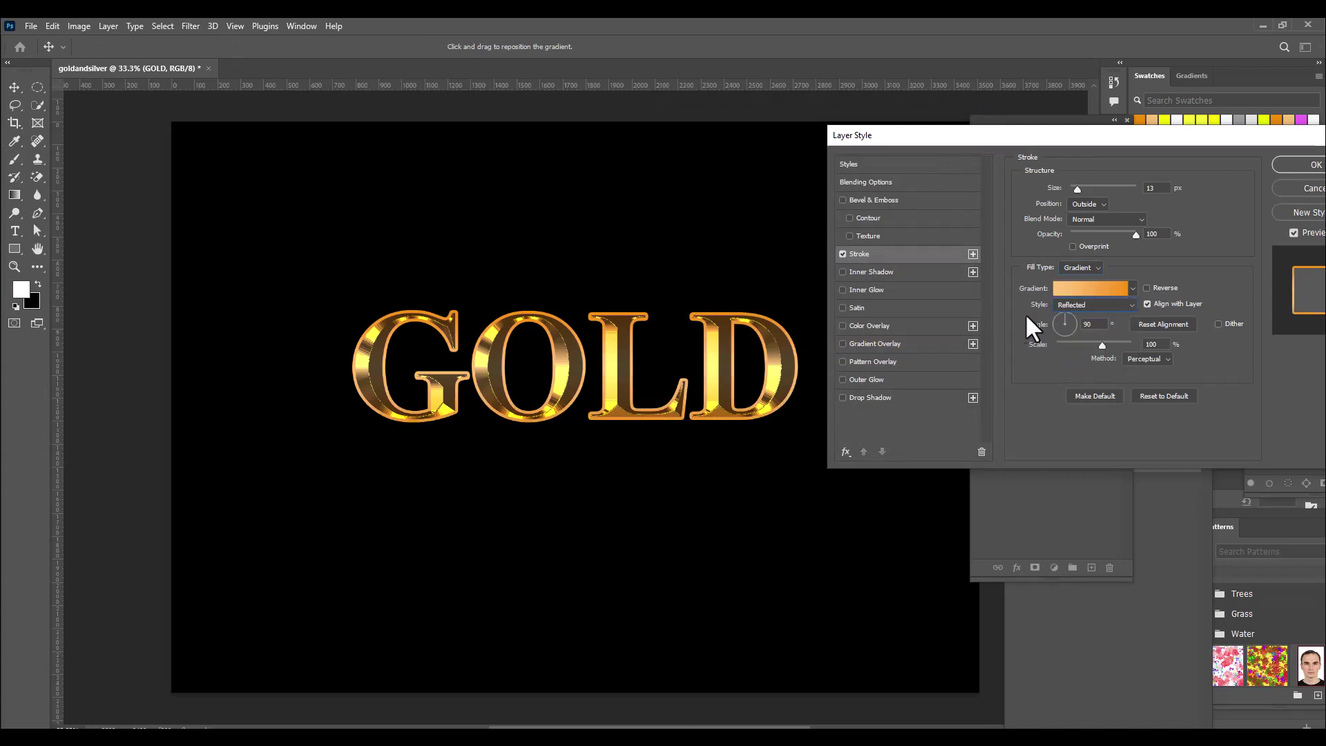
Enable Bevel & Emboss on the GOLD layer with the Stroke Emboss style and set its shading angle to 173°
left_click_drag(953, 140, 923, 164)
left_click(822, 222)
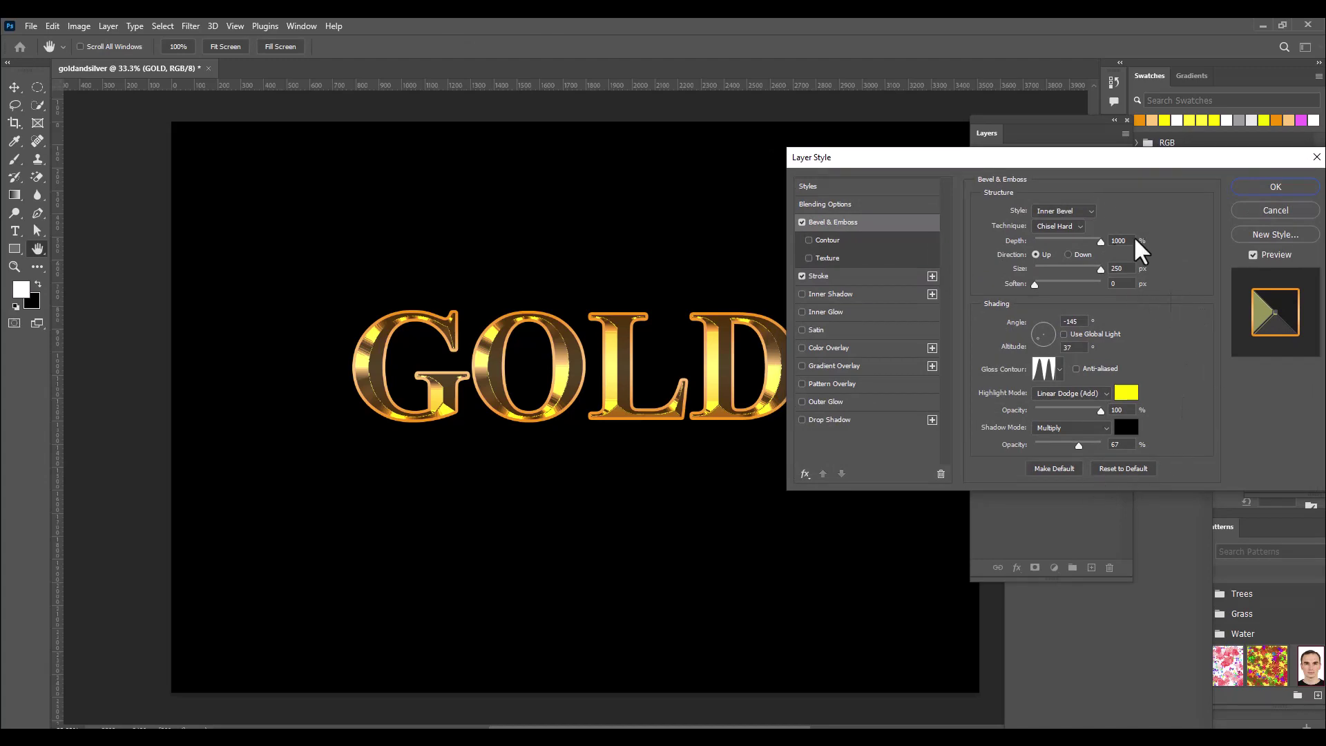
left_click_drag(1062, 156, 1071, 157)
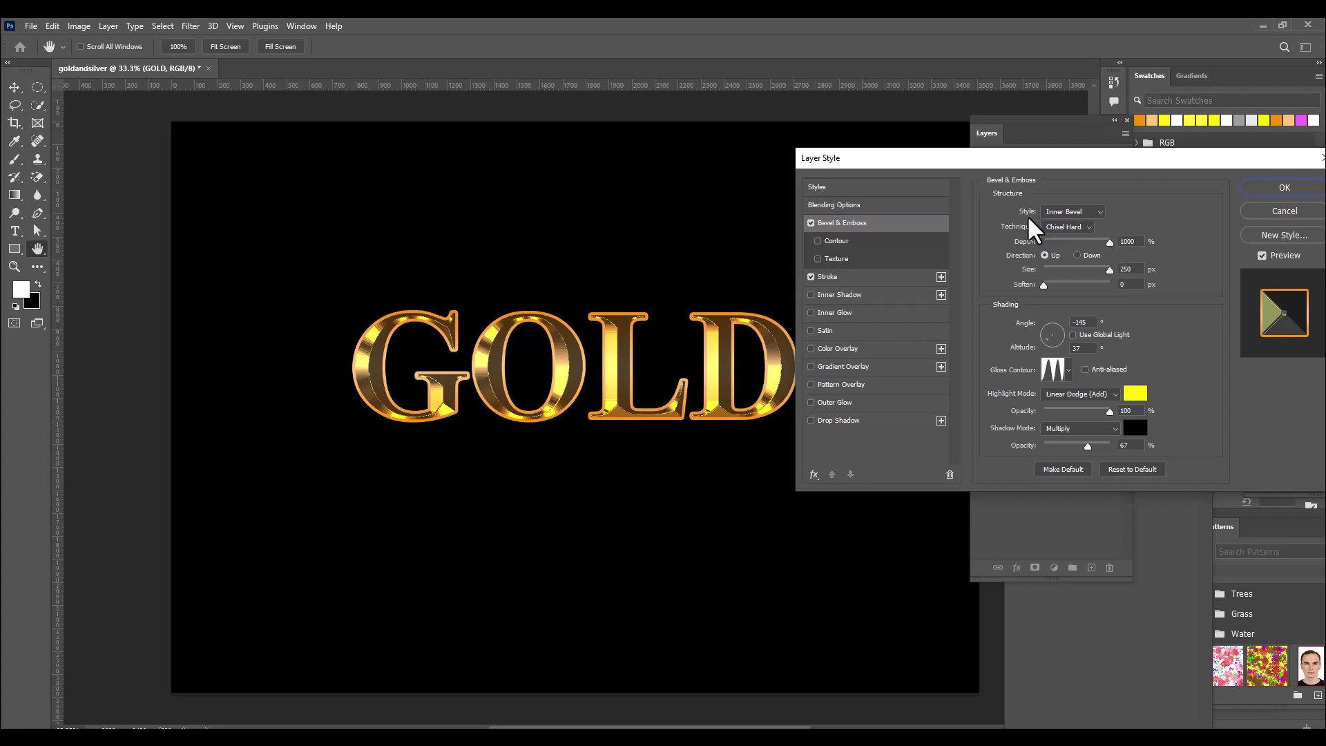
left_click(1067, 212)
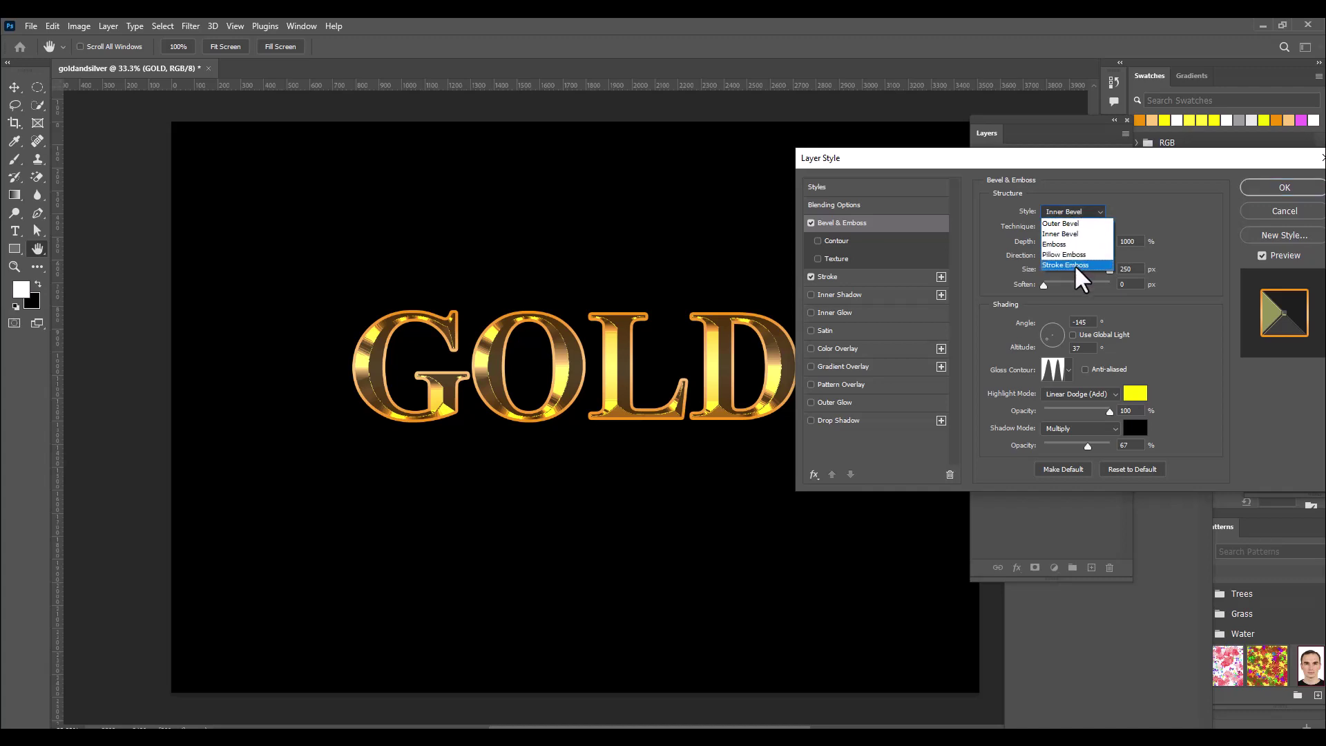
left_click(1074, 264)
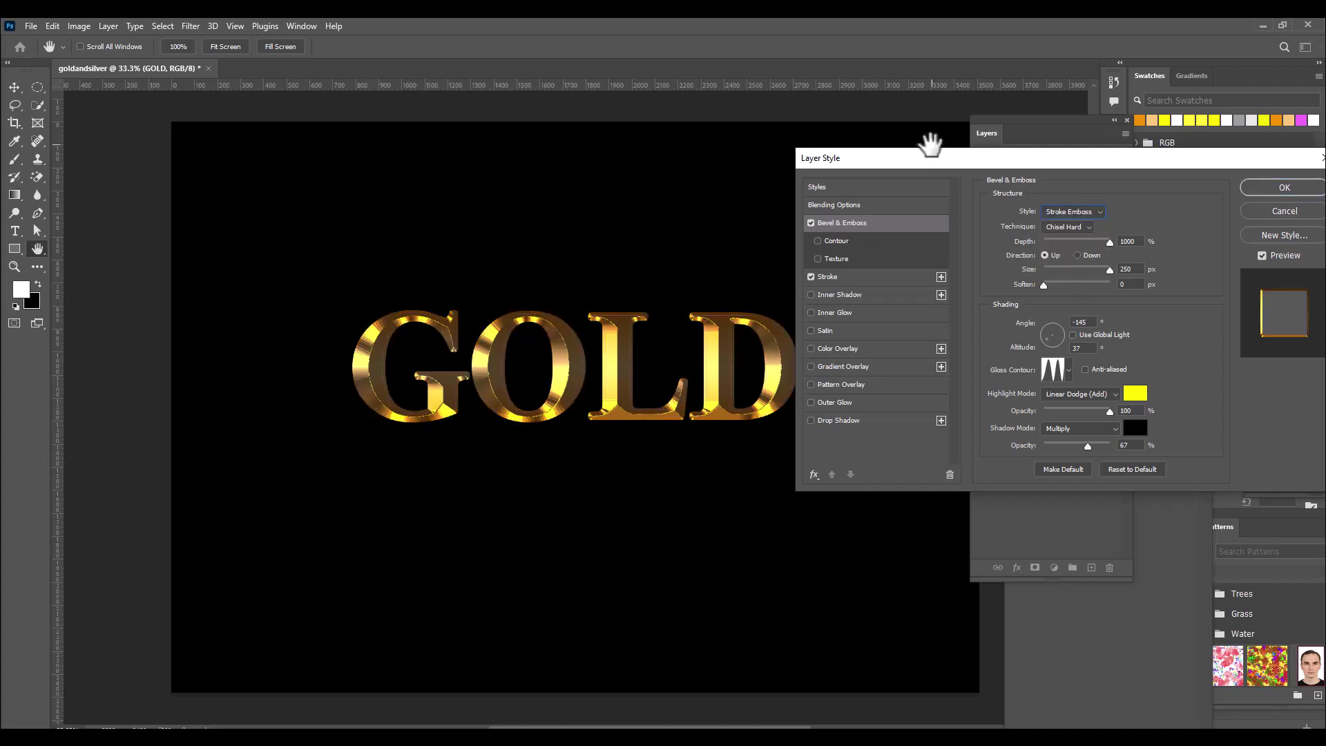
left_click_drag(924, 160, 973, 165)
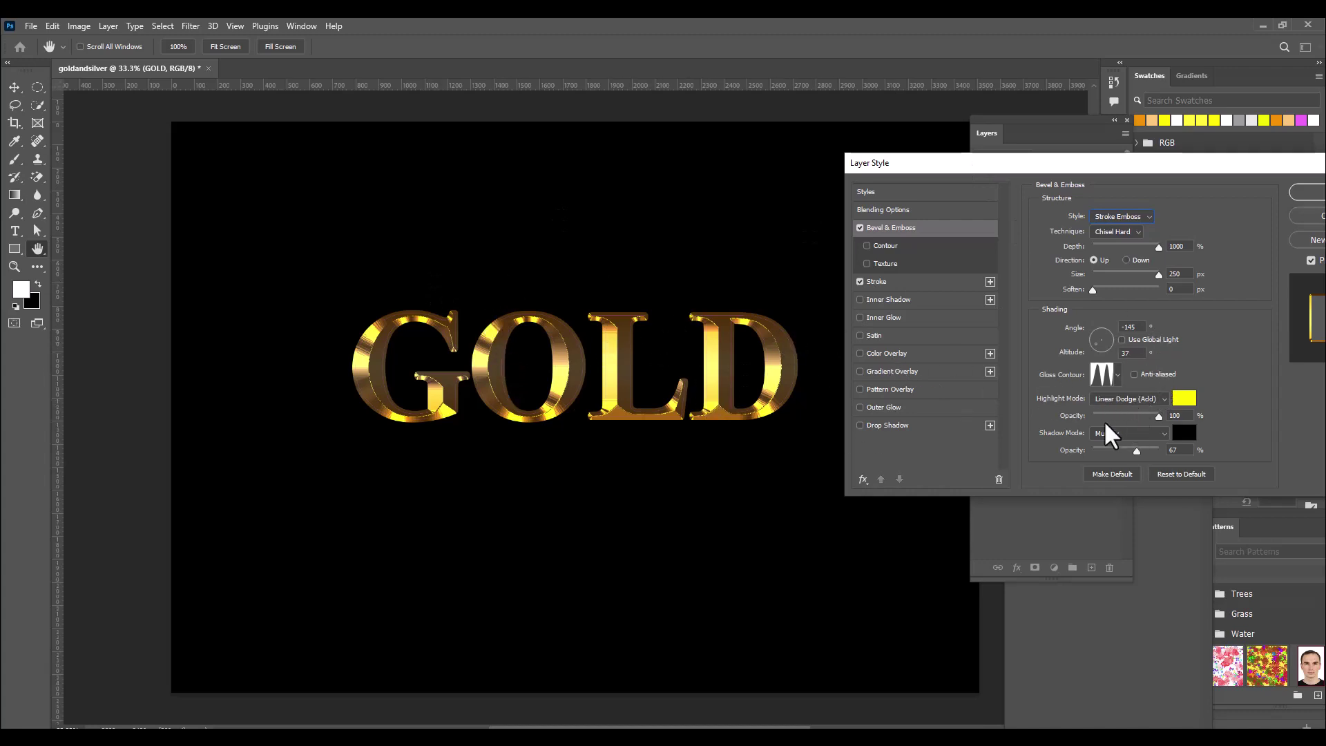
left_click(1096, 338)
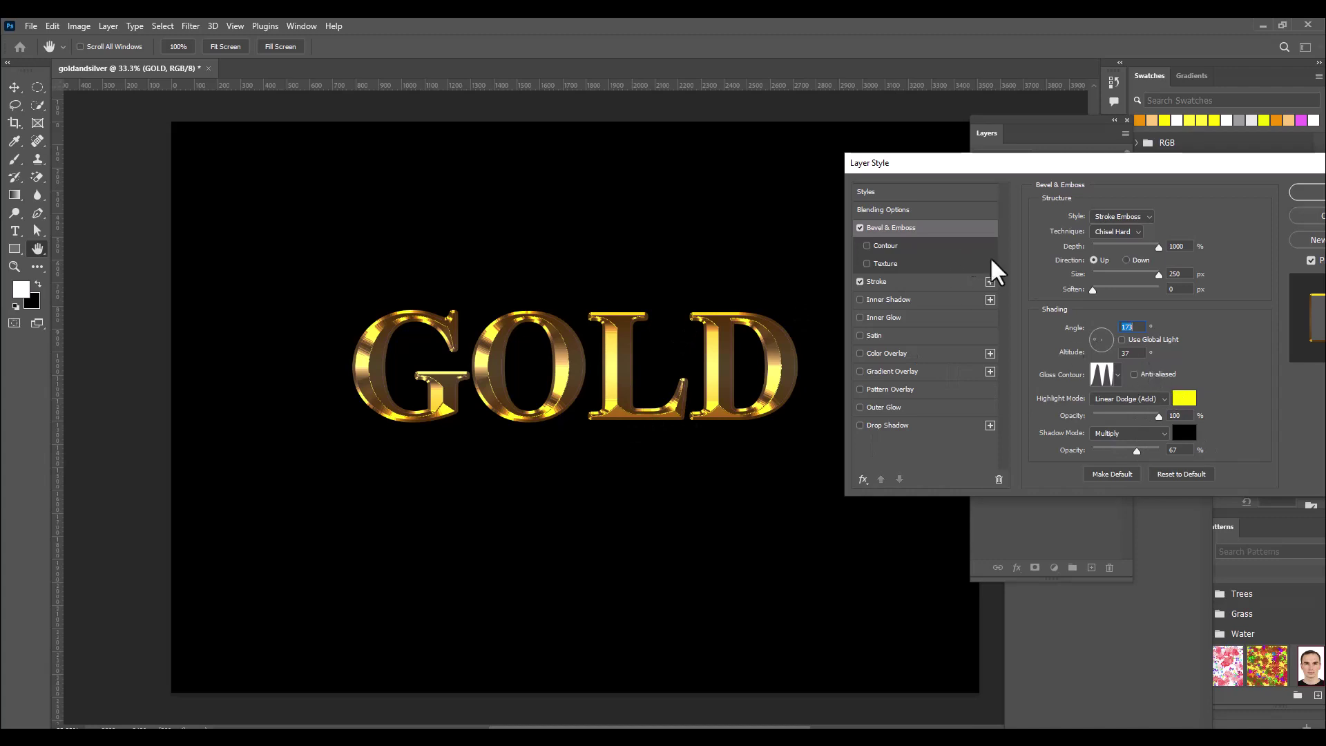
left_click_drag(995, 169, 998, 170)
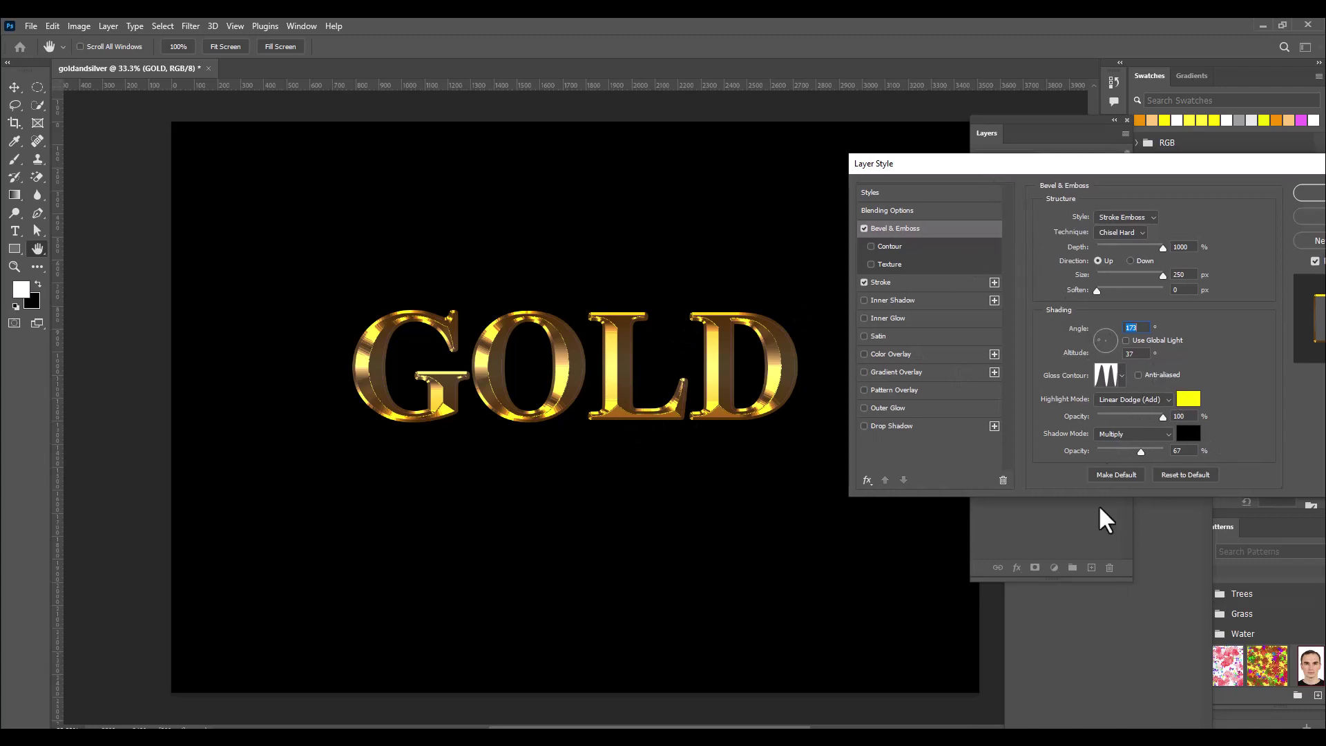
Enable the bevel's Contour option, choose the triple-peaked contour preset and set its range to 100%
left_click(871, 245)
left_click(915, 247)
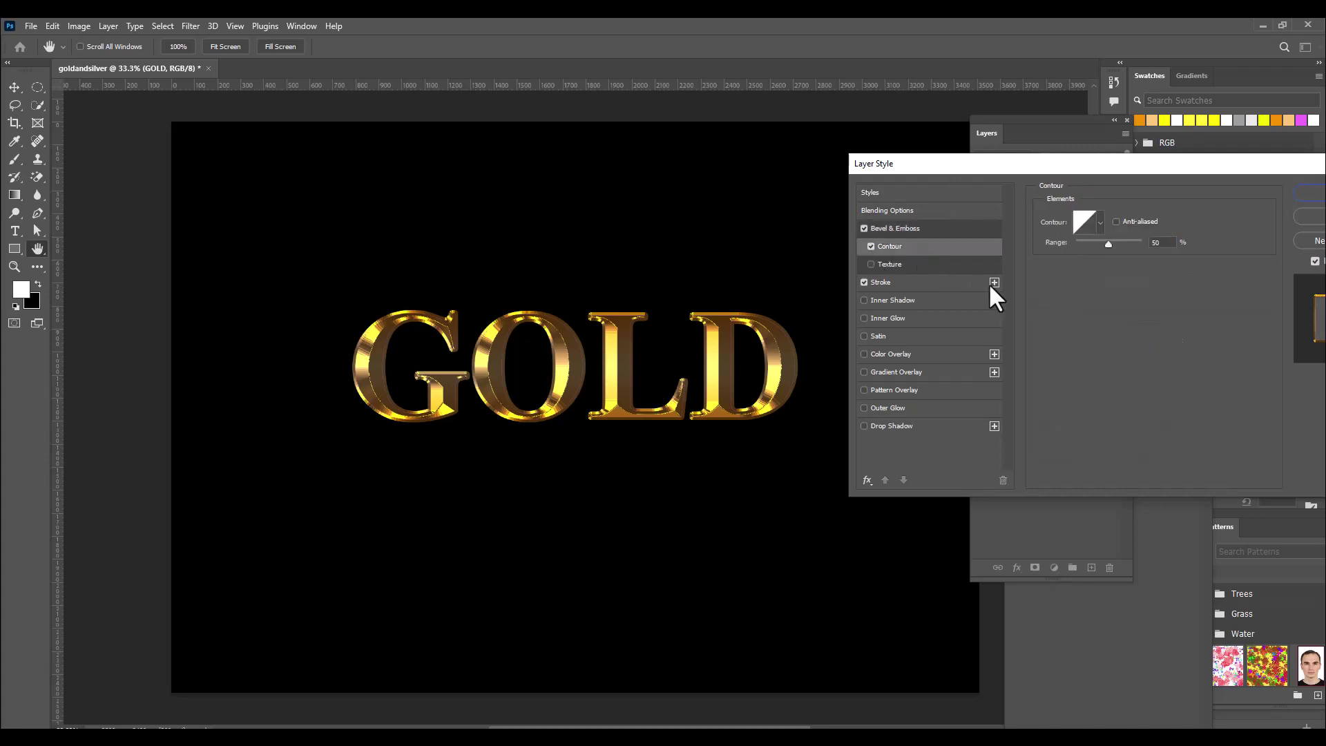
left_click_drag(1026, 170, 1015, 179)
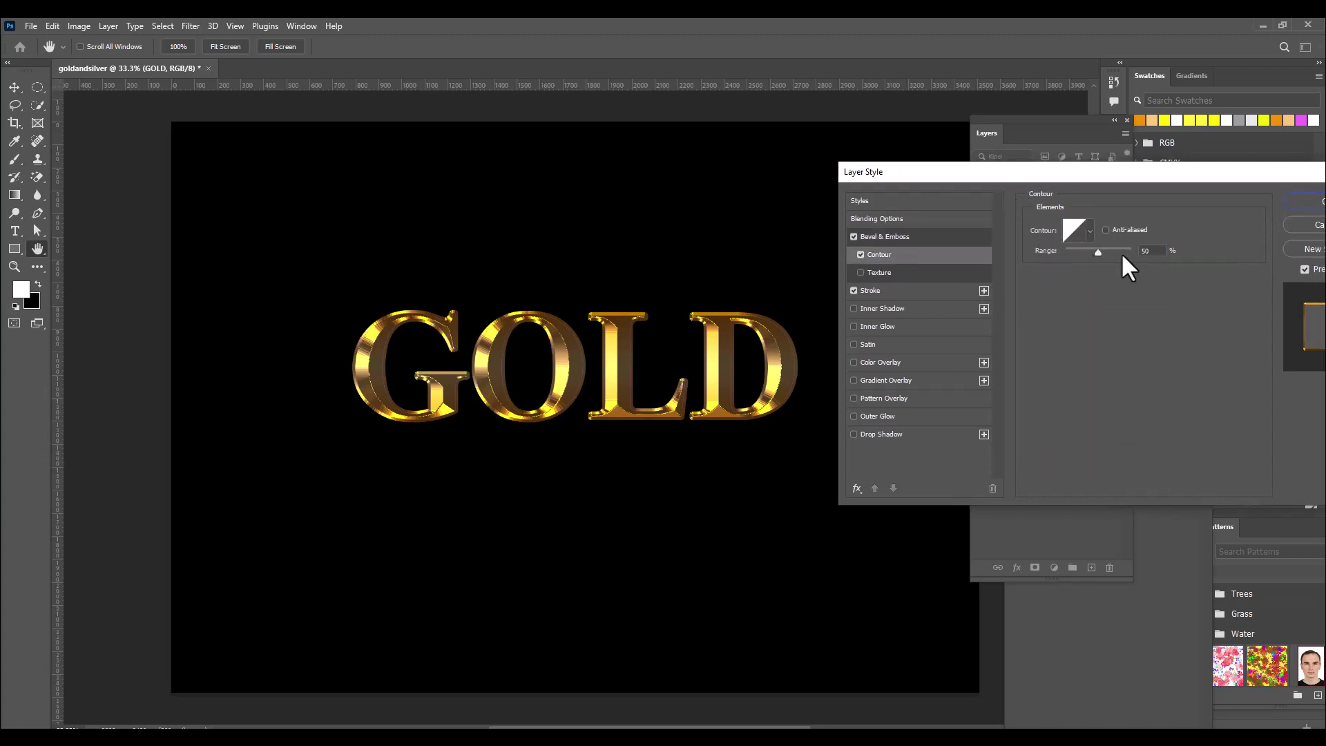
left_click(1089, 231)
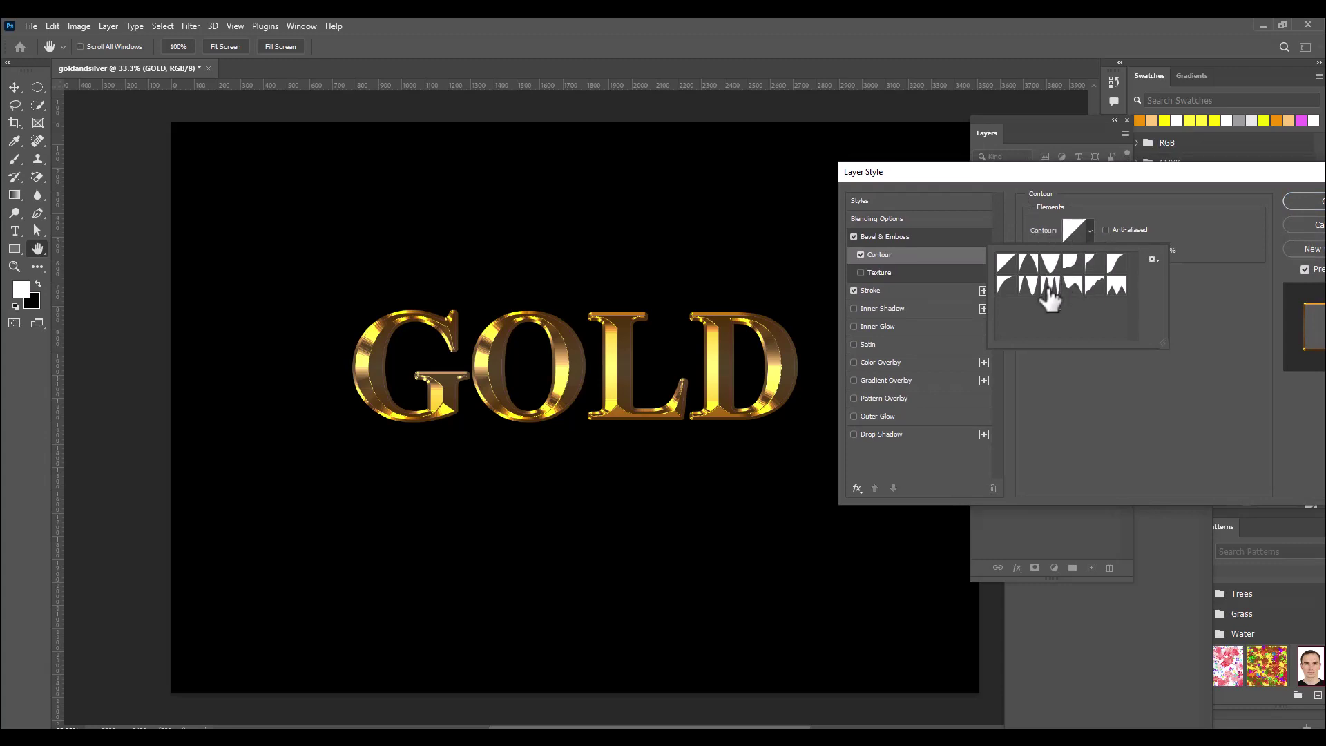
left_click(1049, 287)
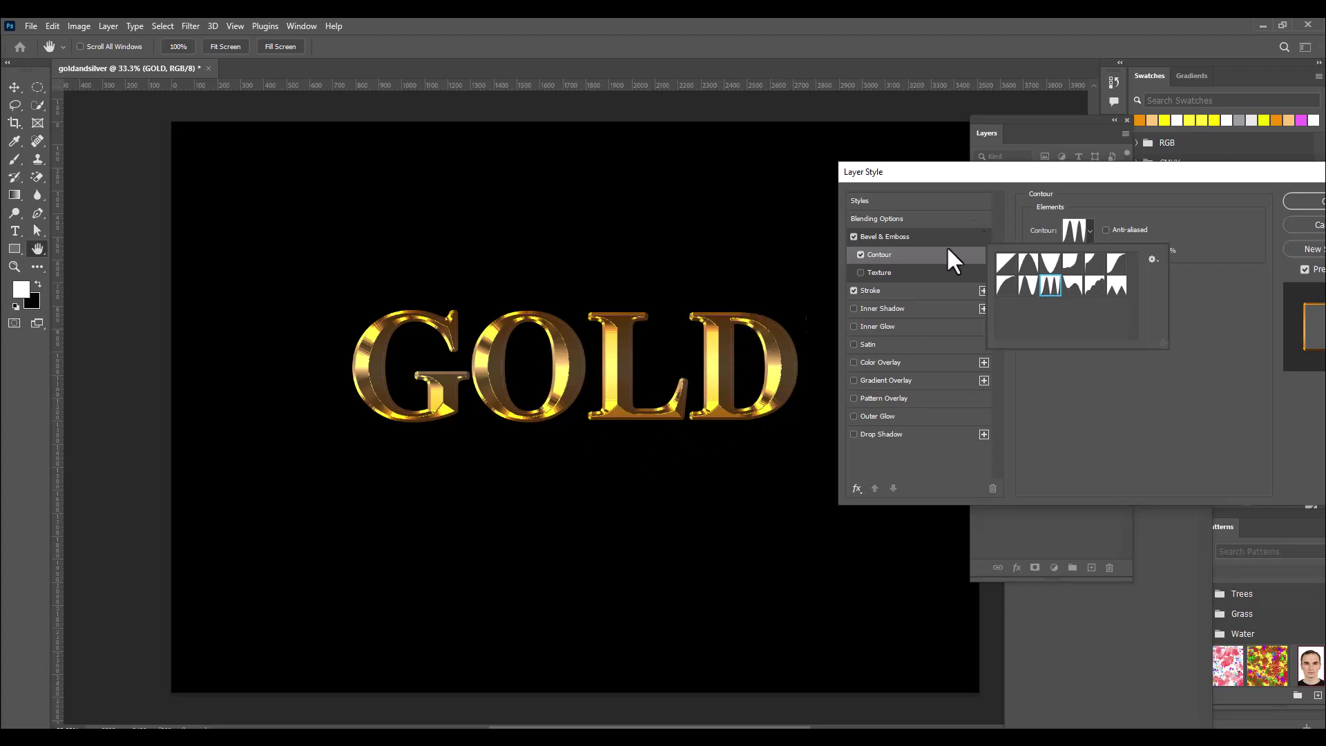
left_click(1117, 383)
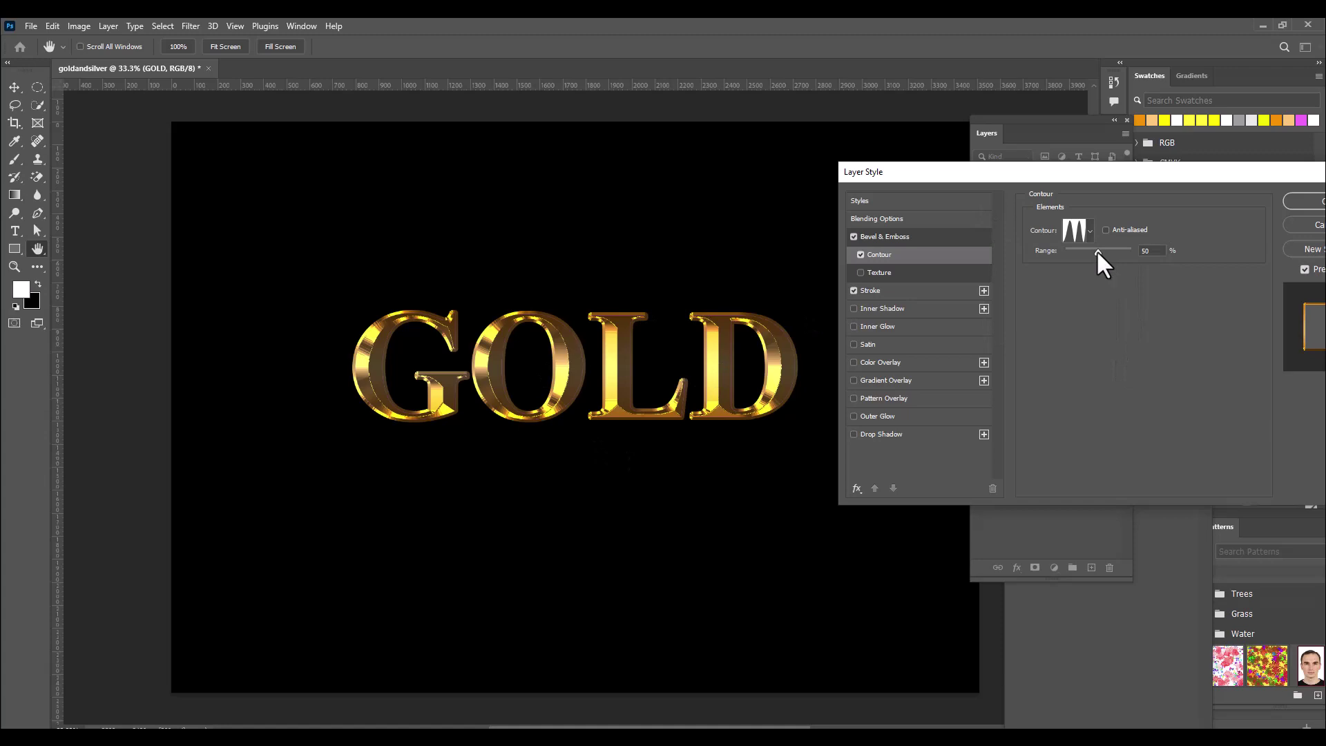
left_click_drag(1096, 250, 1162, 255)
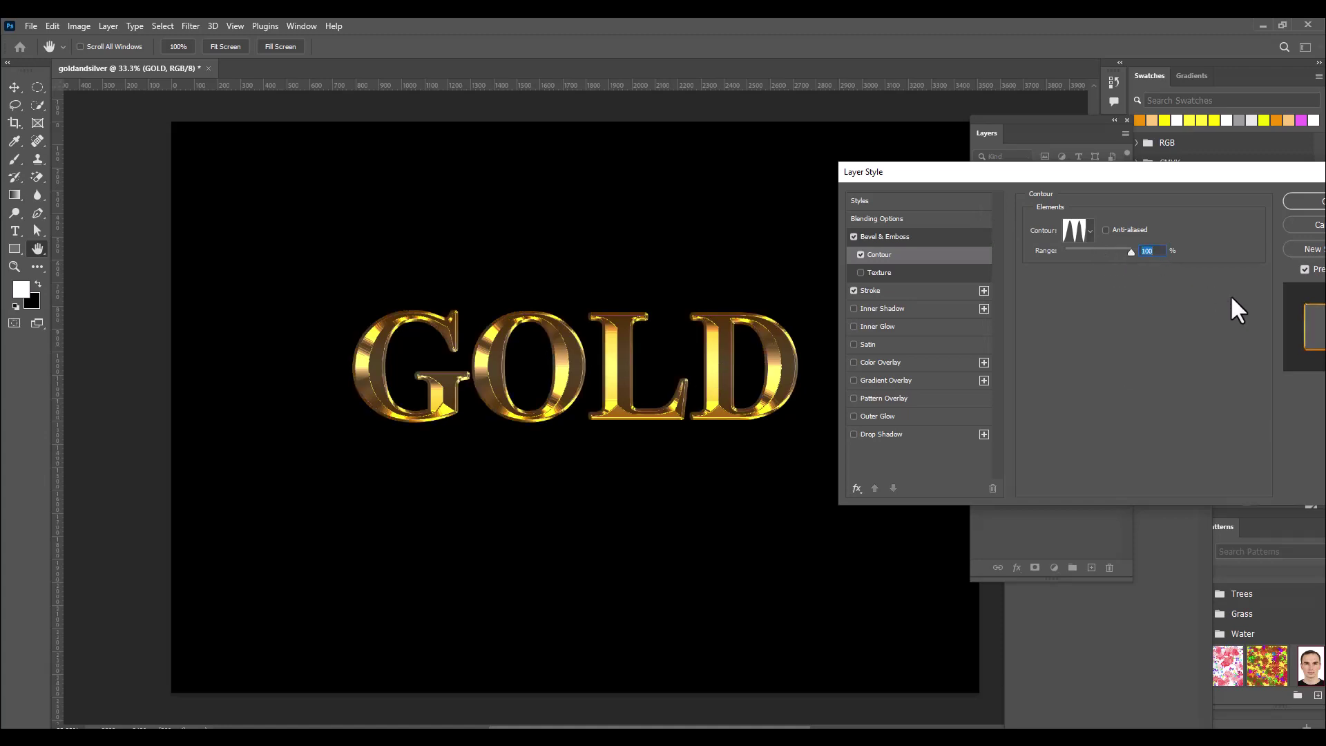
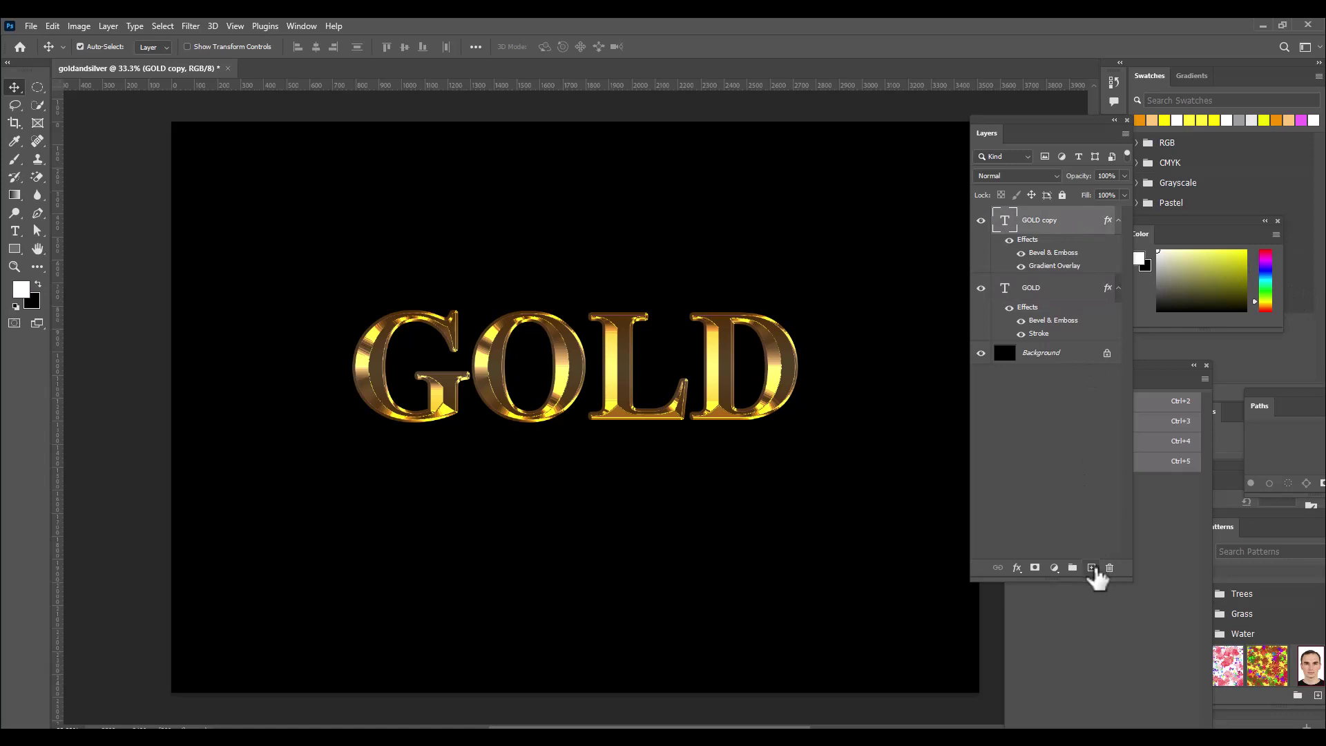
Add a new empty layer above the GOLD copy layer
left_click(1091, 567)
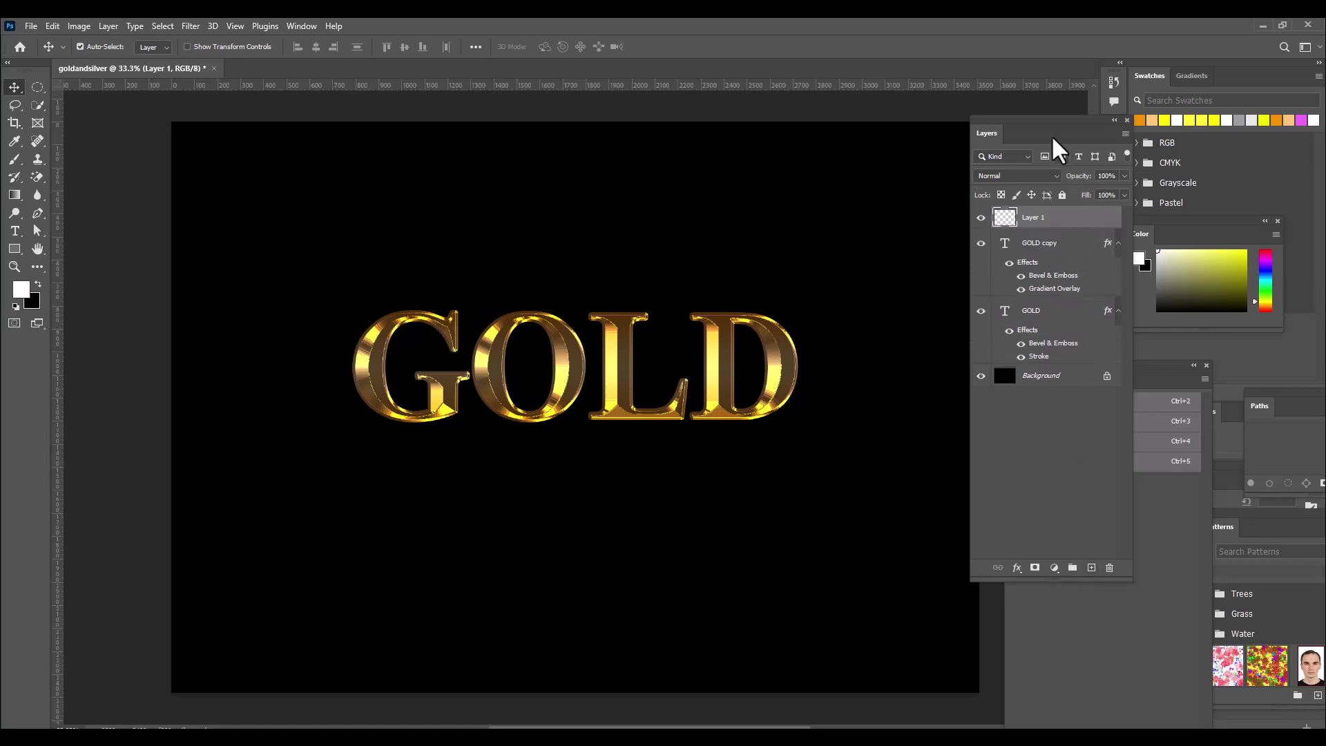
left_click_drag(1050, 138, 1057, 140)
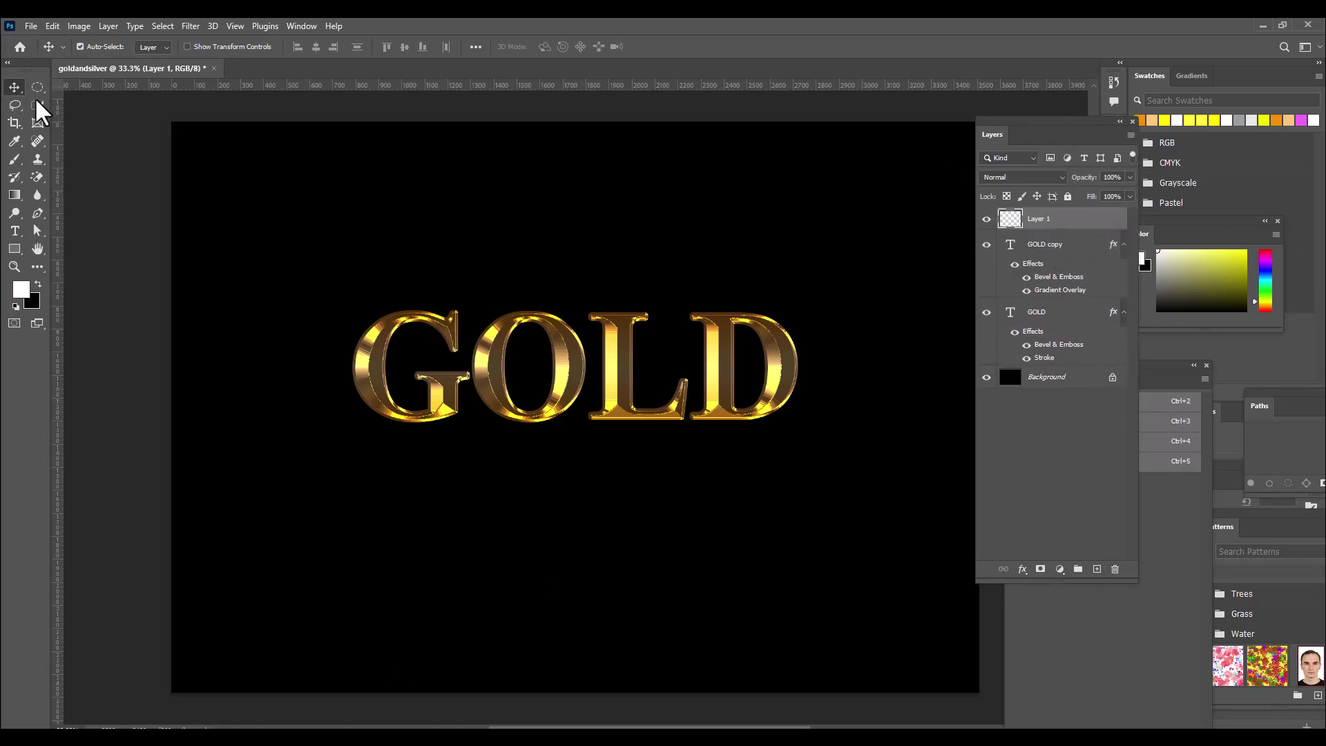
Activate the Brush tool and set Layer 1's blend mode to Linear Dodge (Add)
left_click(14, 158)
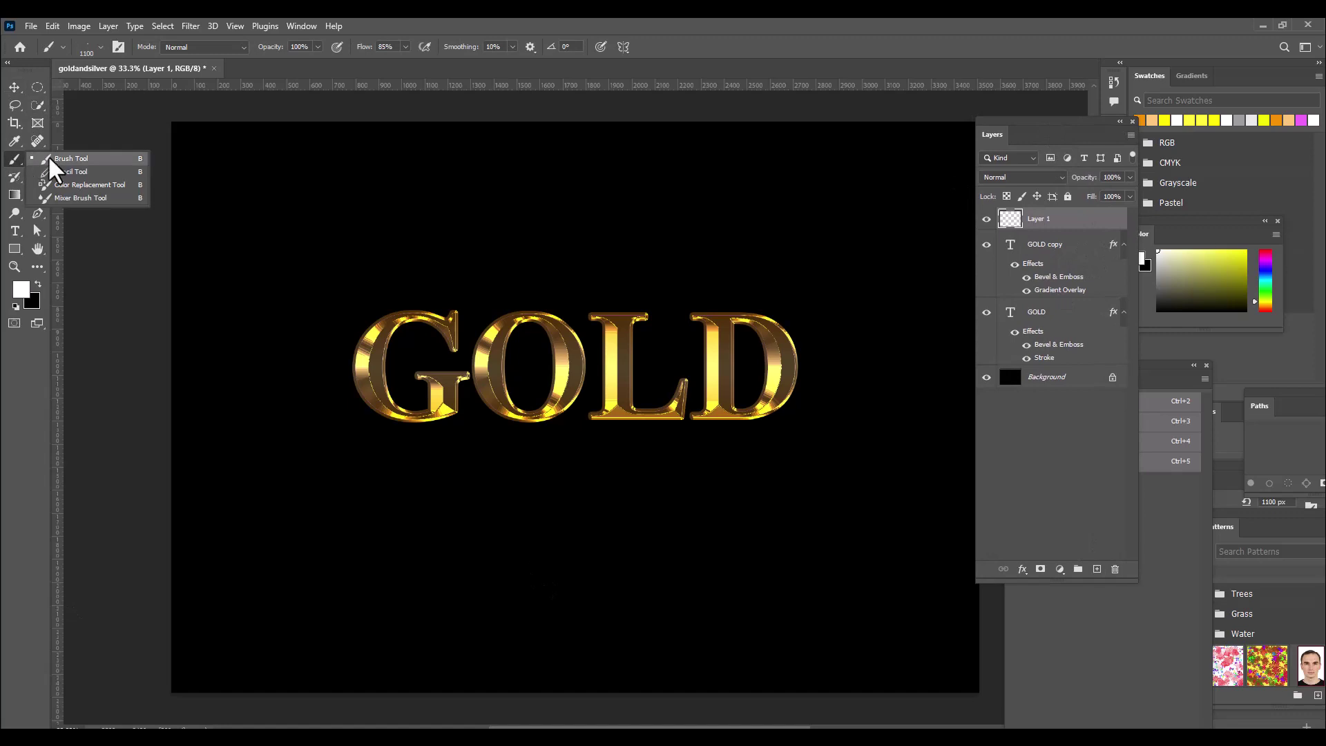
left_click(1022, 178)
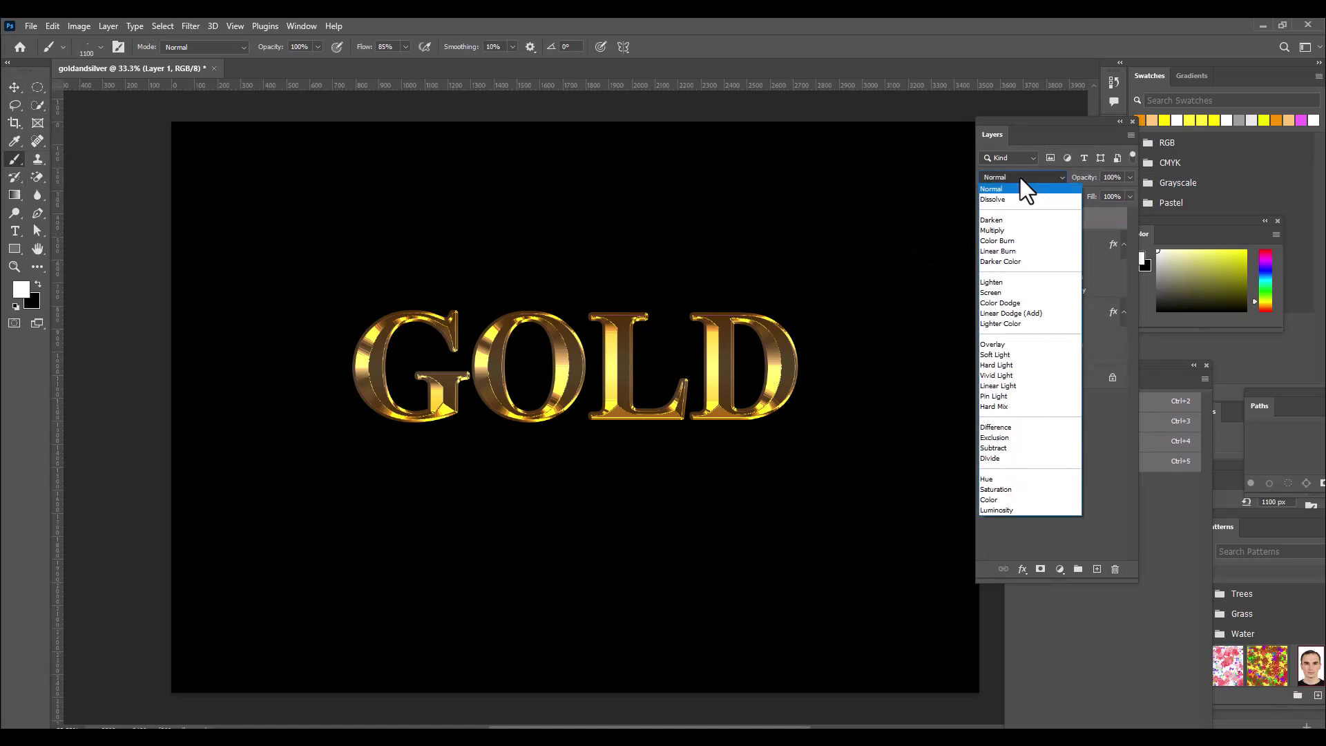
left_click(1035, 314)
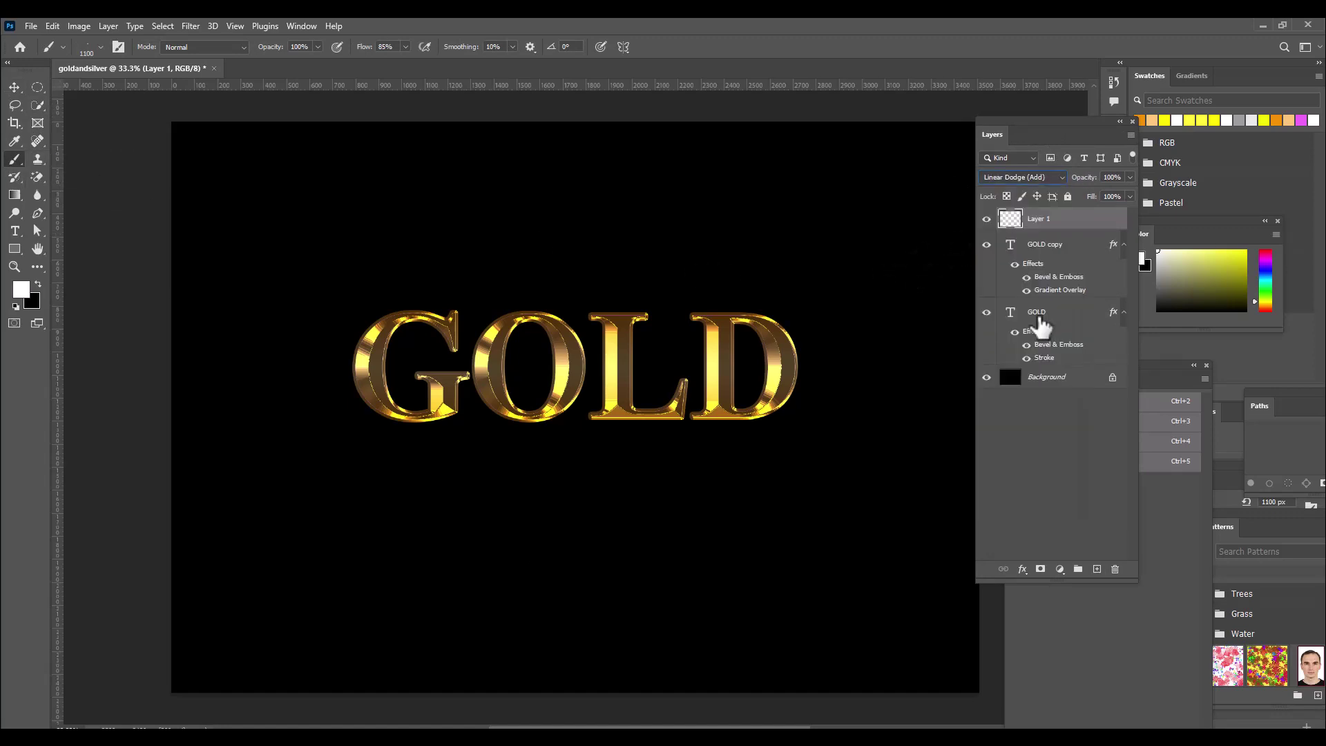
Set the foreground colour to golden yellow fdc61d, starting from a tone sampled on the letter D, and return to the Brush tool
left_click(21, 293)
left_click_drag(788, 194, 961, 154)
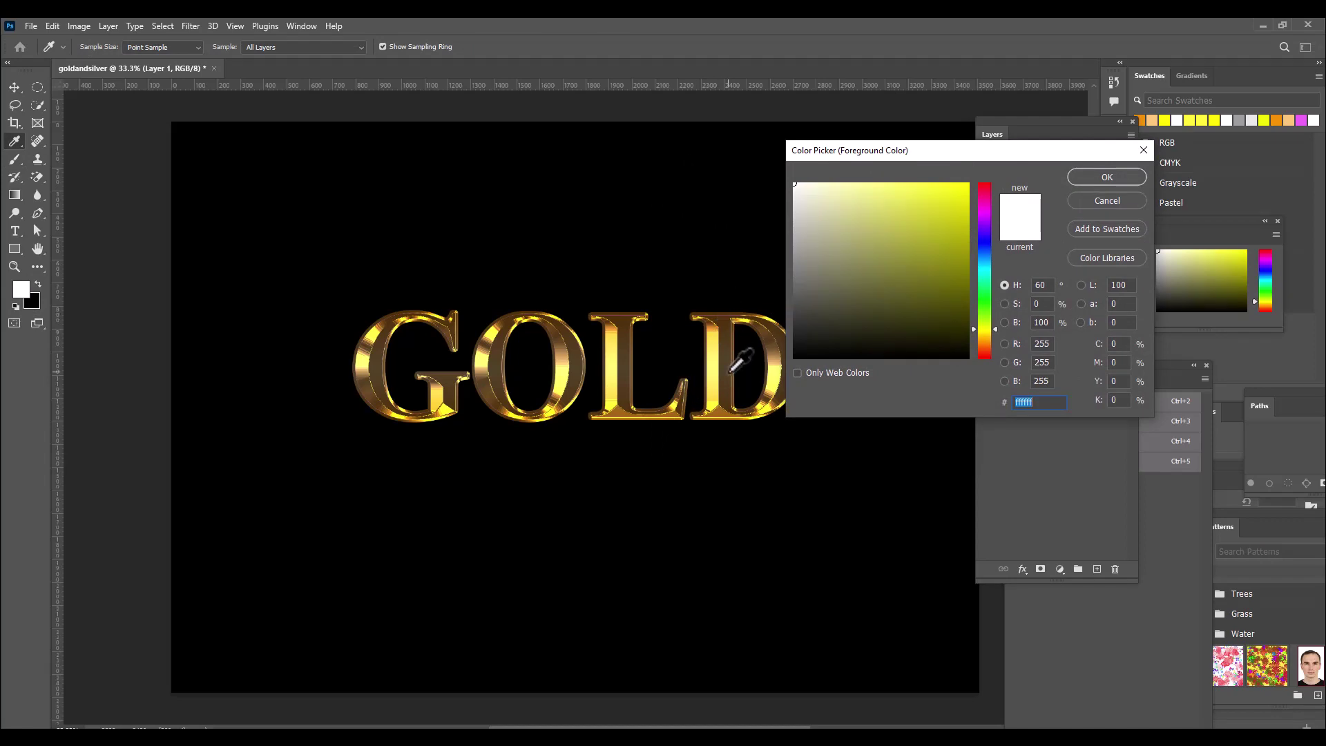
left_click(715, 336)
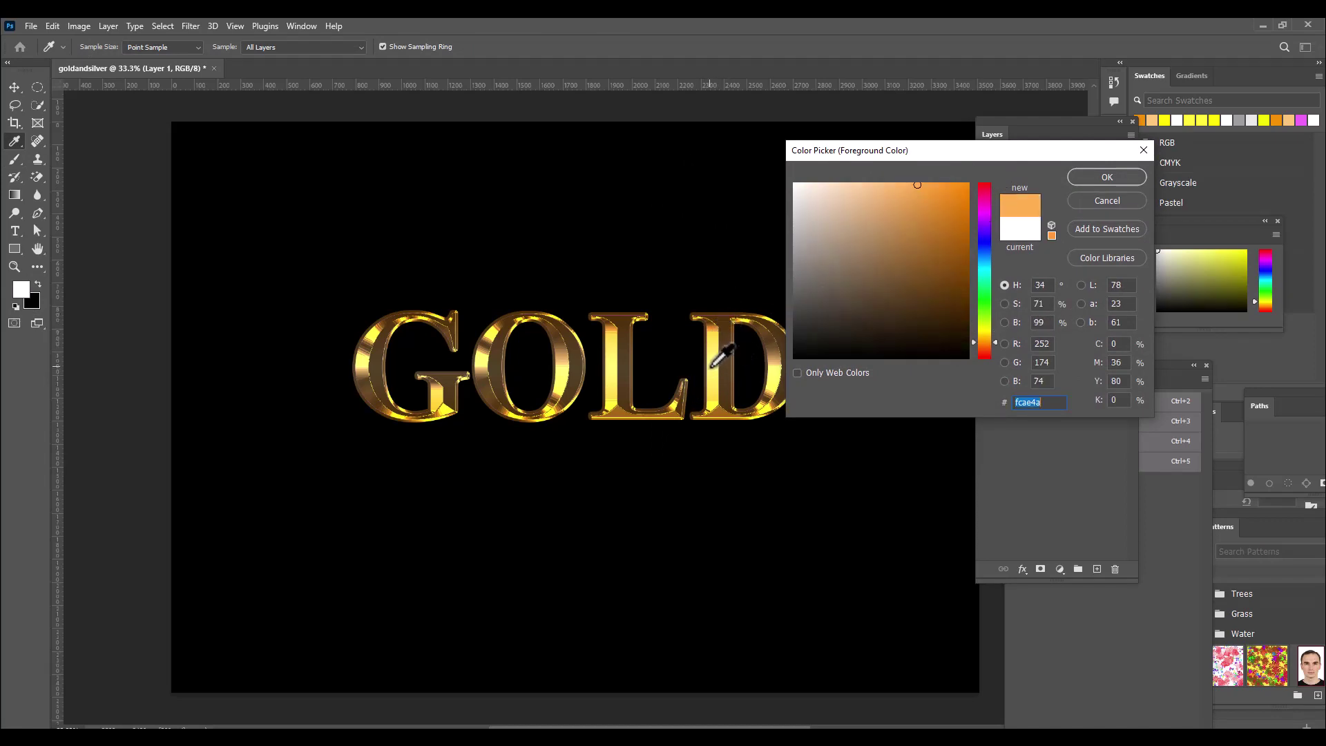
left_click(721, 353)
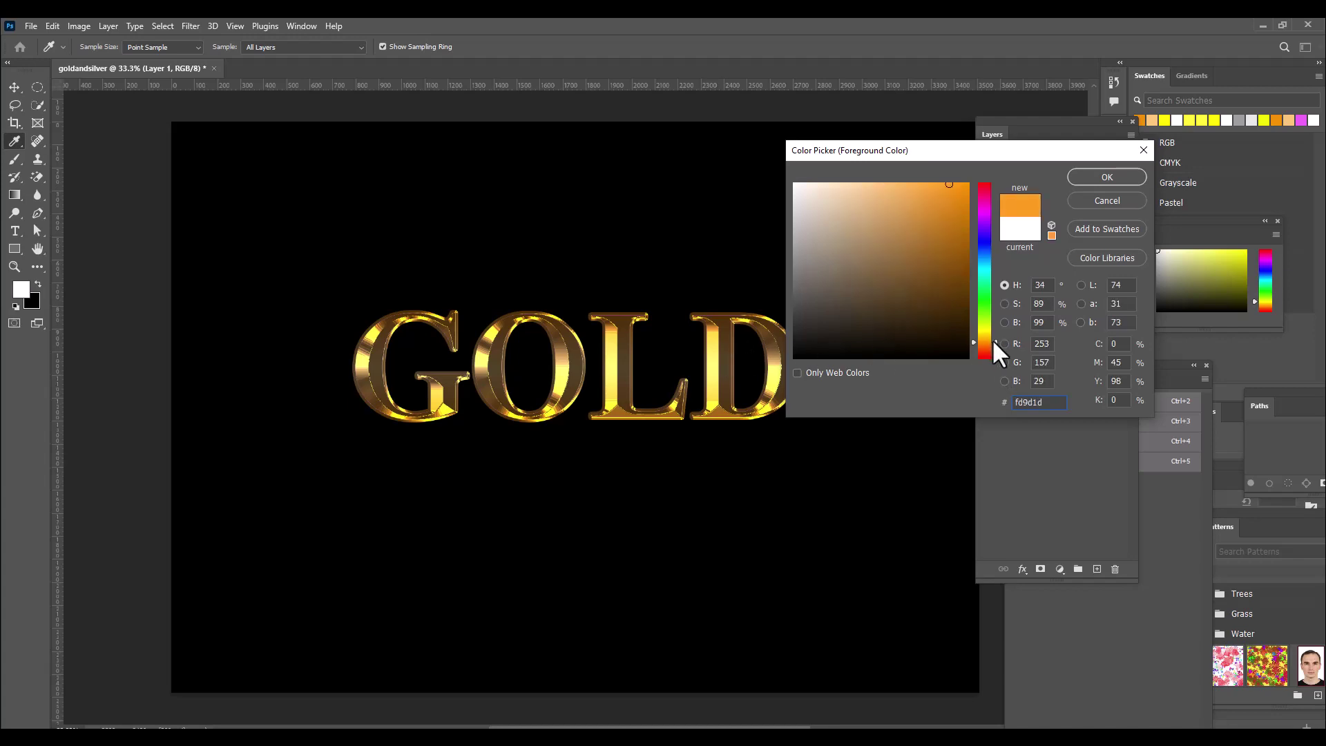
left_click_drag(993, 342, 996, 337)
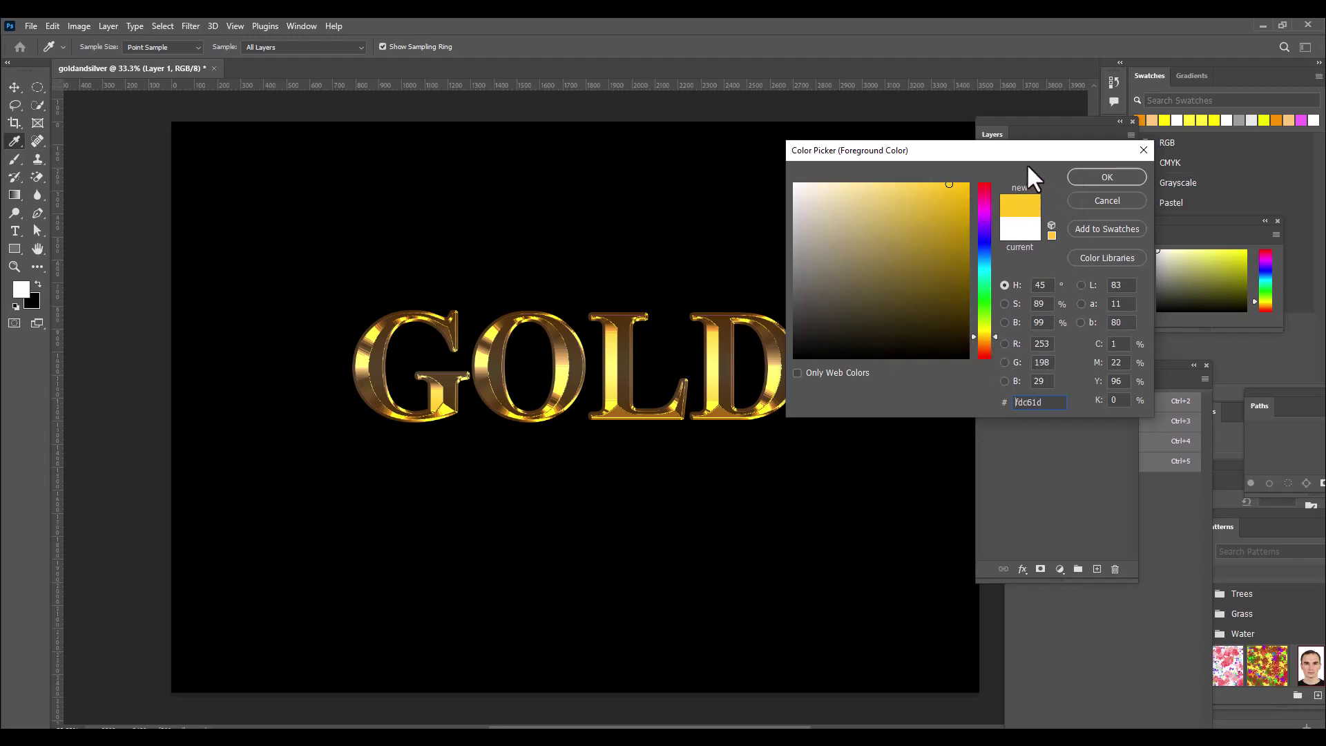
left_click(1106, 177)
key("b")
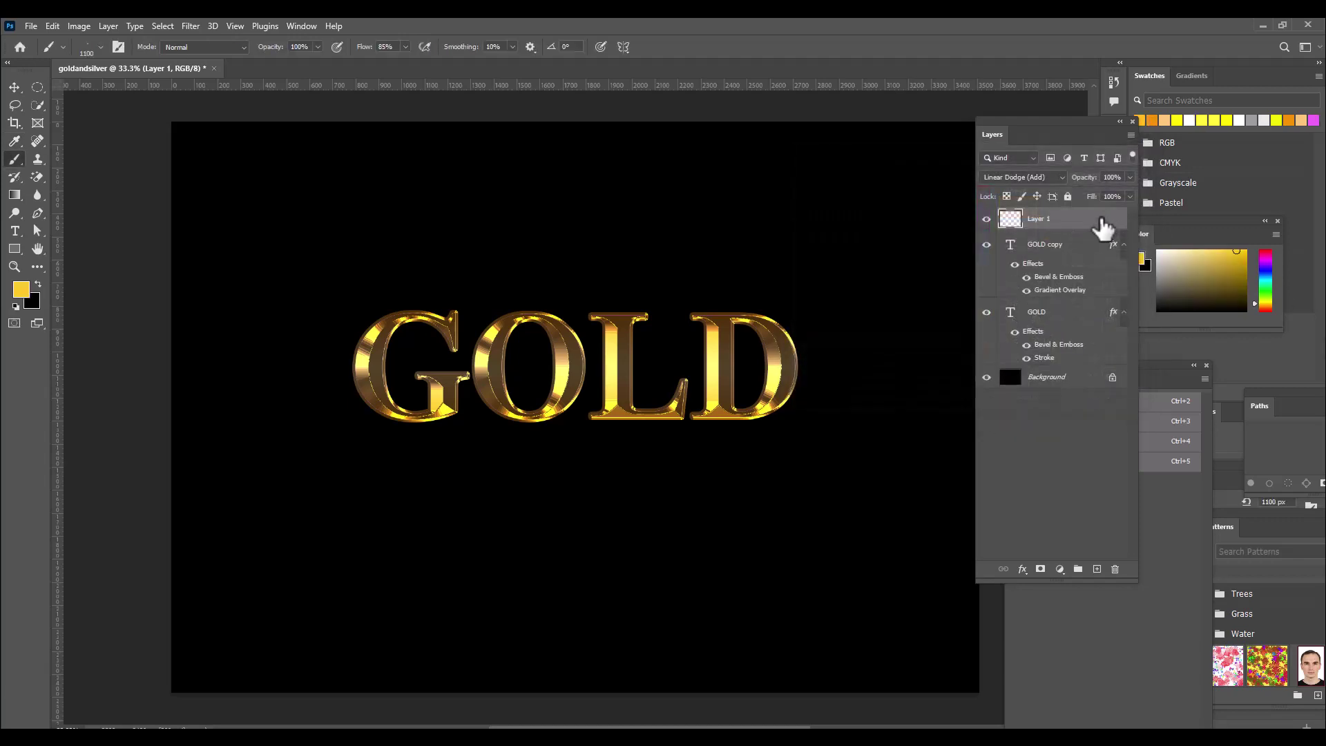
Review the lens flare brushes, keep Flare 38, set the flow to 90% and reduce the brush size to 800 px
left_click(88, 46)
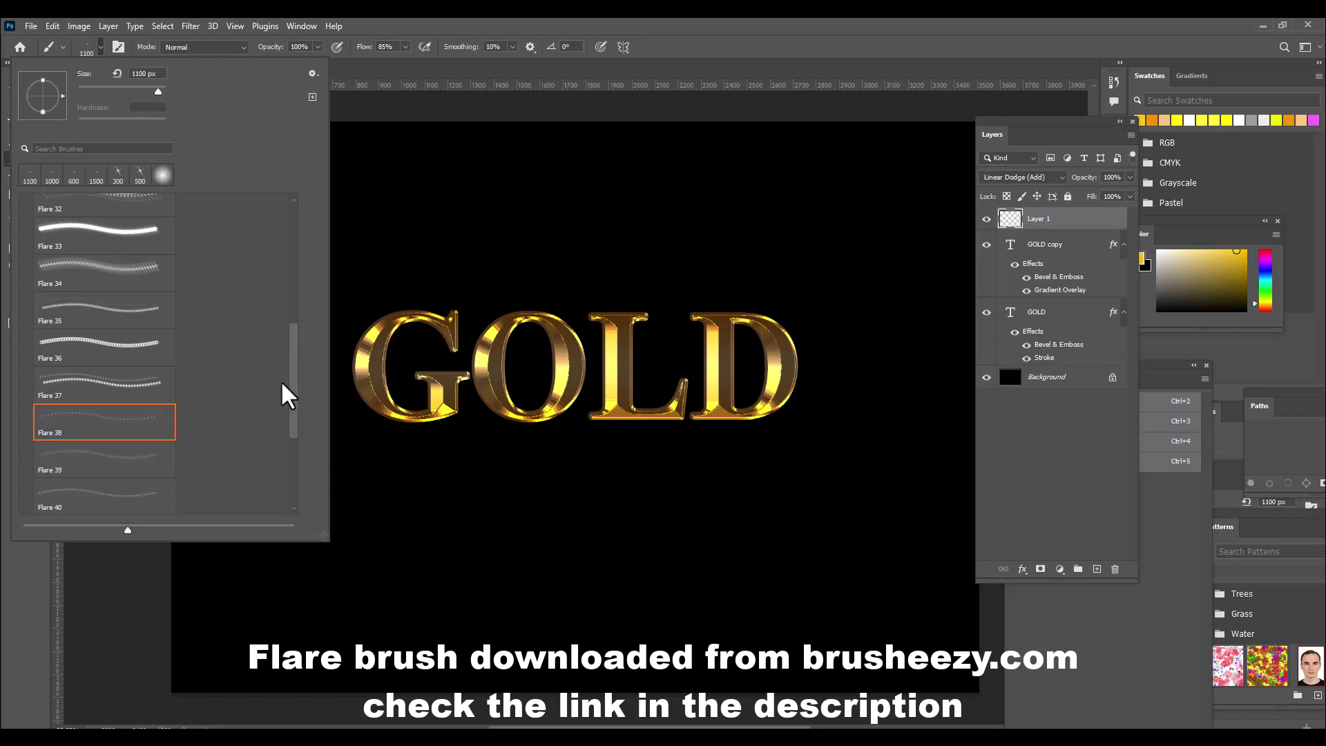
scroll(297, 387, "up", 1)
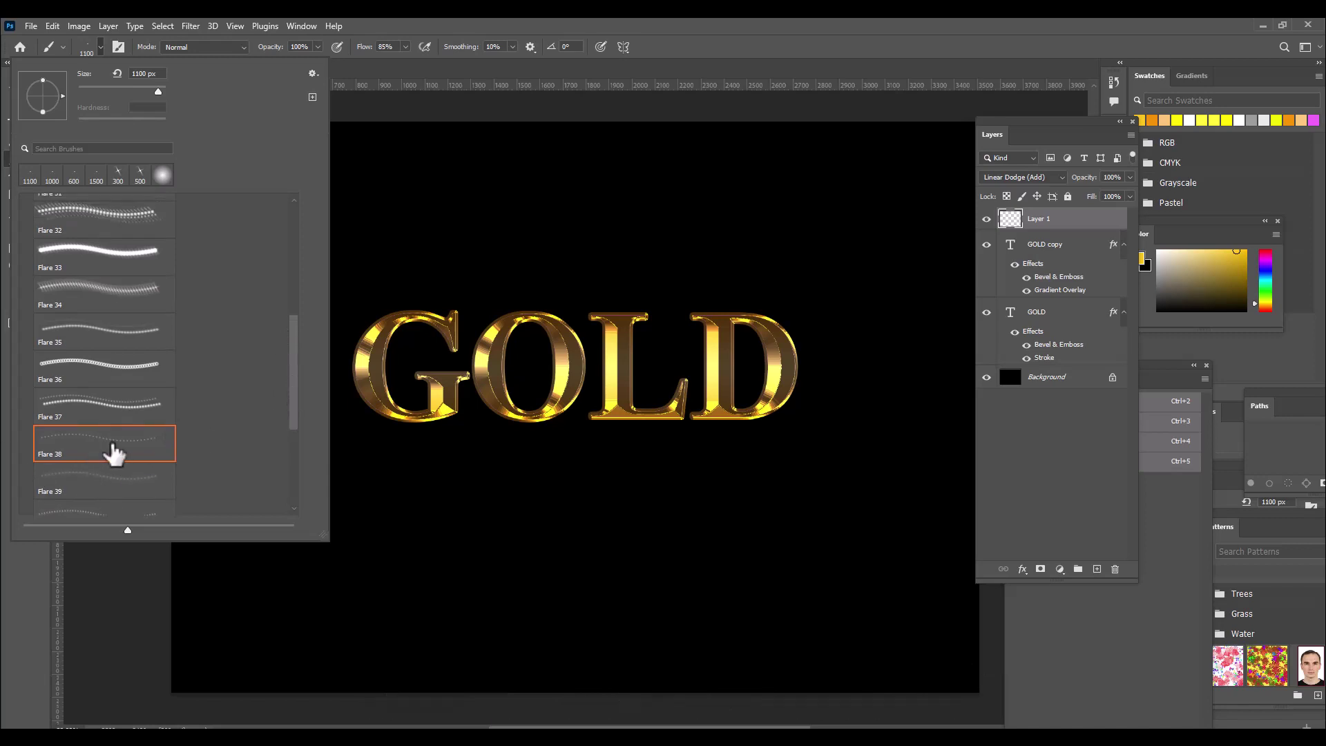
scroll(291, 324, "up", 1)
scroll(296, 332, "up", 1)
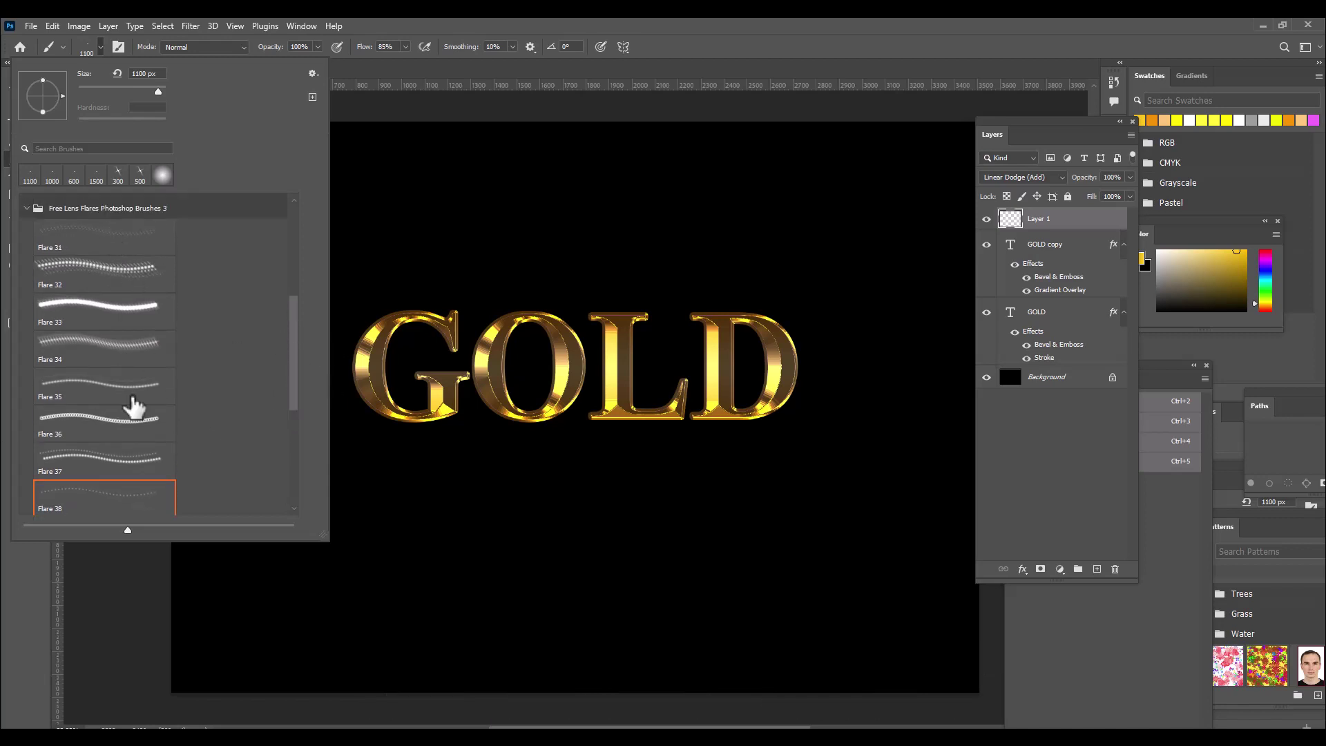
left_click(482, 222)
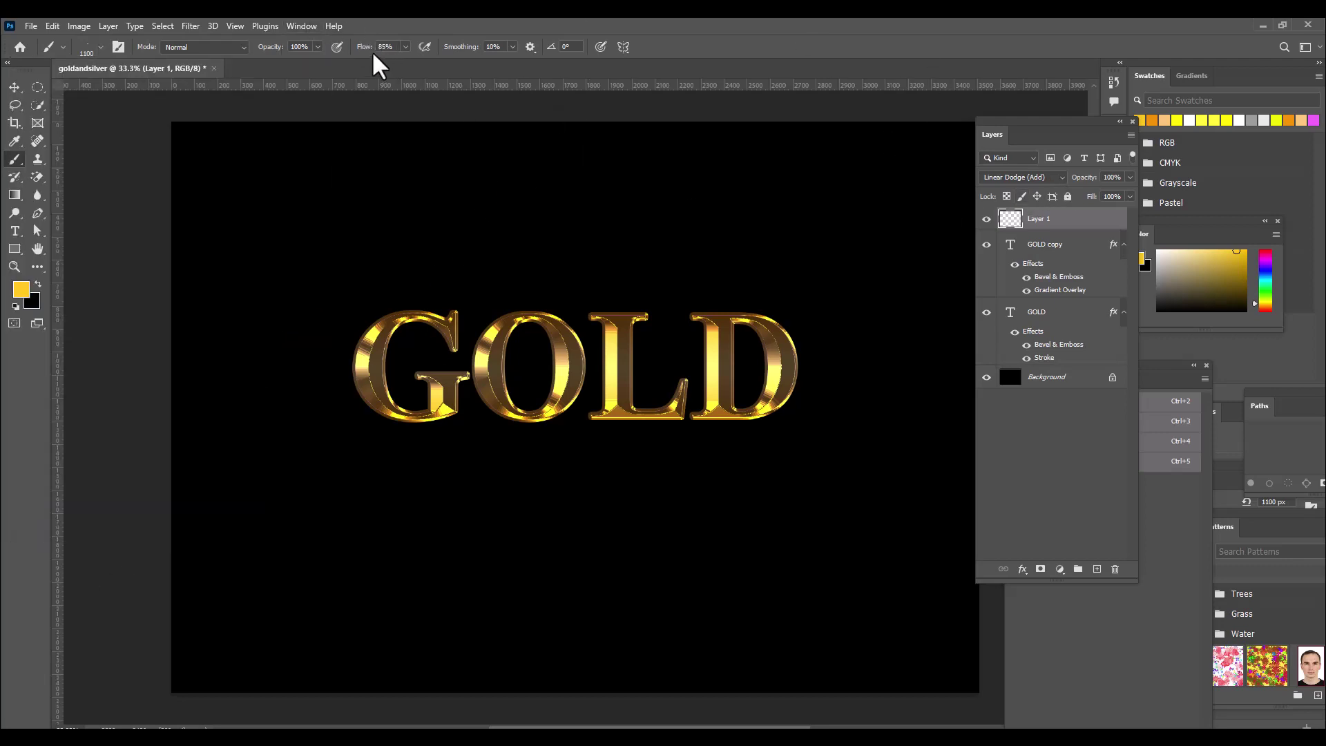
left_click(399, 48)
type("90")
key("Return")
key("bracketleft")
key("bracketleft")
key("bracketleft")
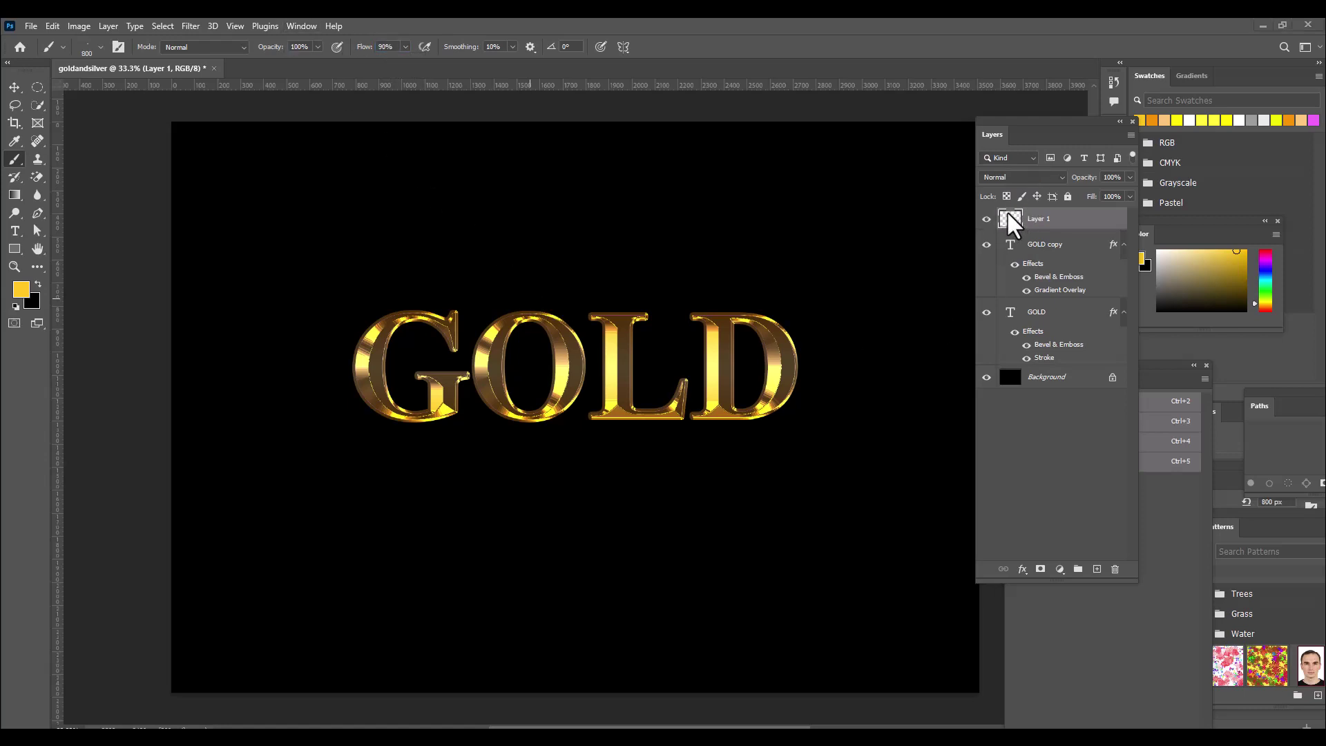
Set Layer 1's blend mode to Linear Dodge (Add) and adjust the flare brush to 1300 px at a -30° angle
left_click(1034, 178)
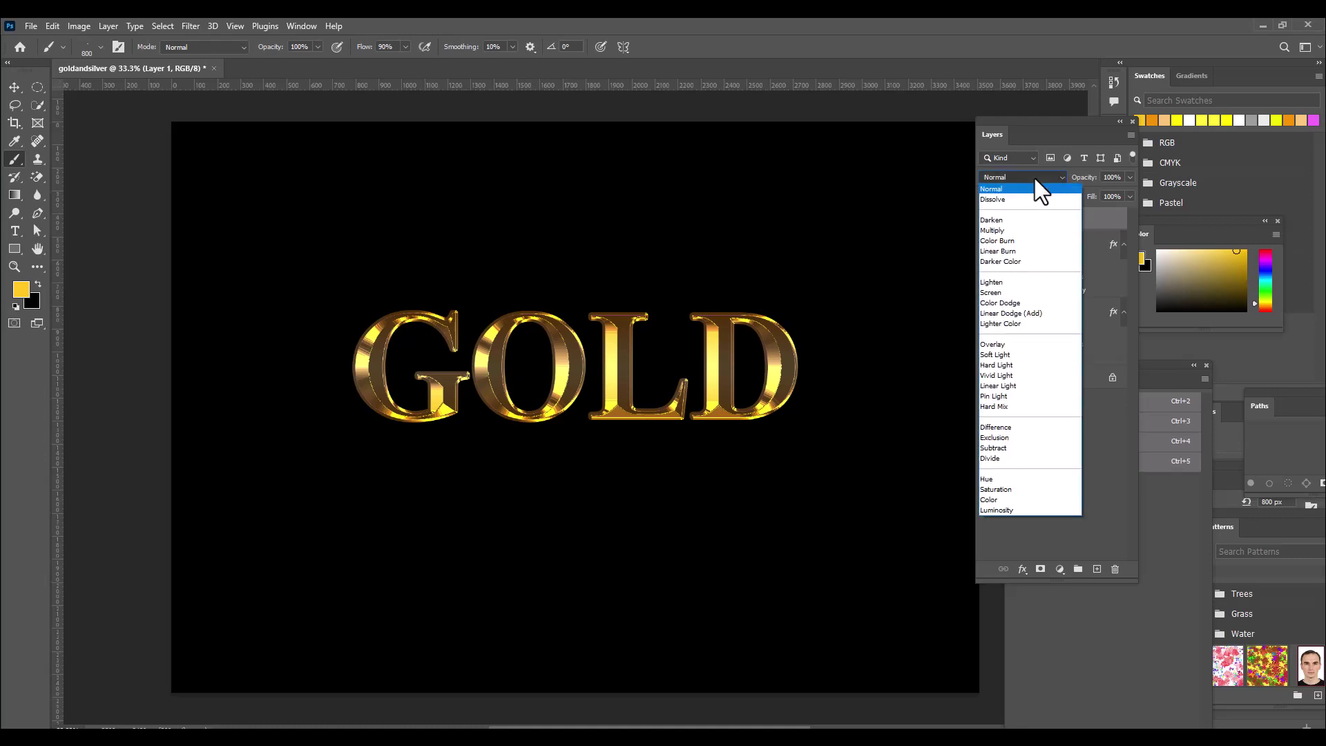
left_click(1037, 315)
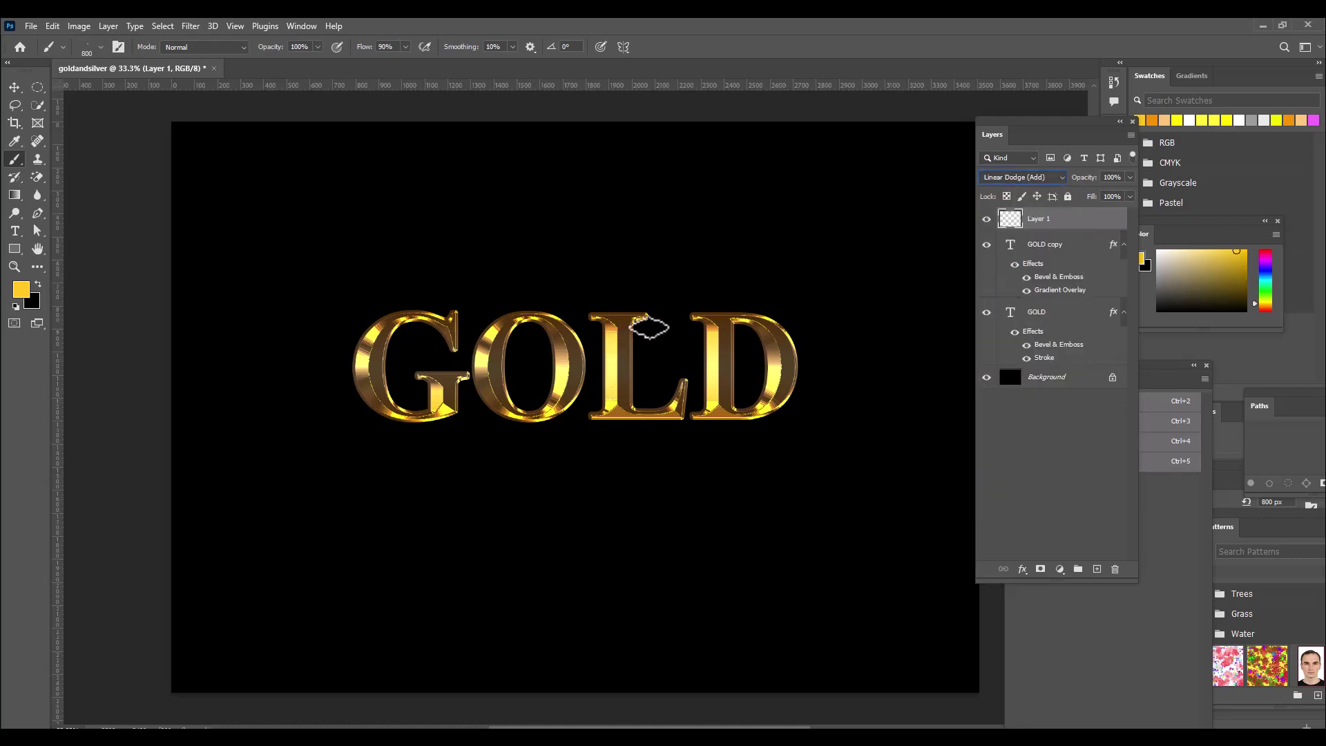
left_click(14, 87)
left_click(15, 158)
key("bracketright")
key("bracketright")
key("bracketright")
key("bracketright")
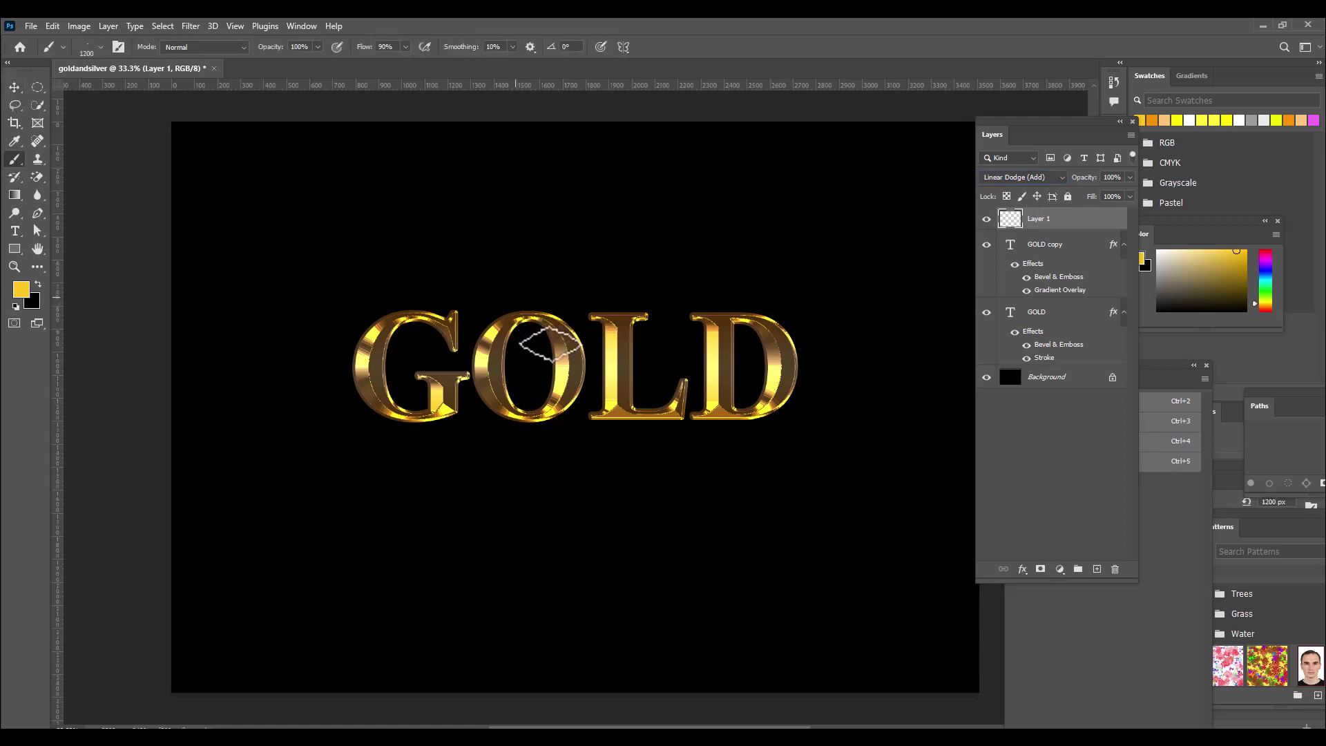
key("bracketright")
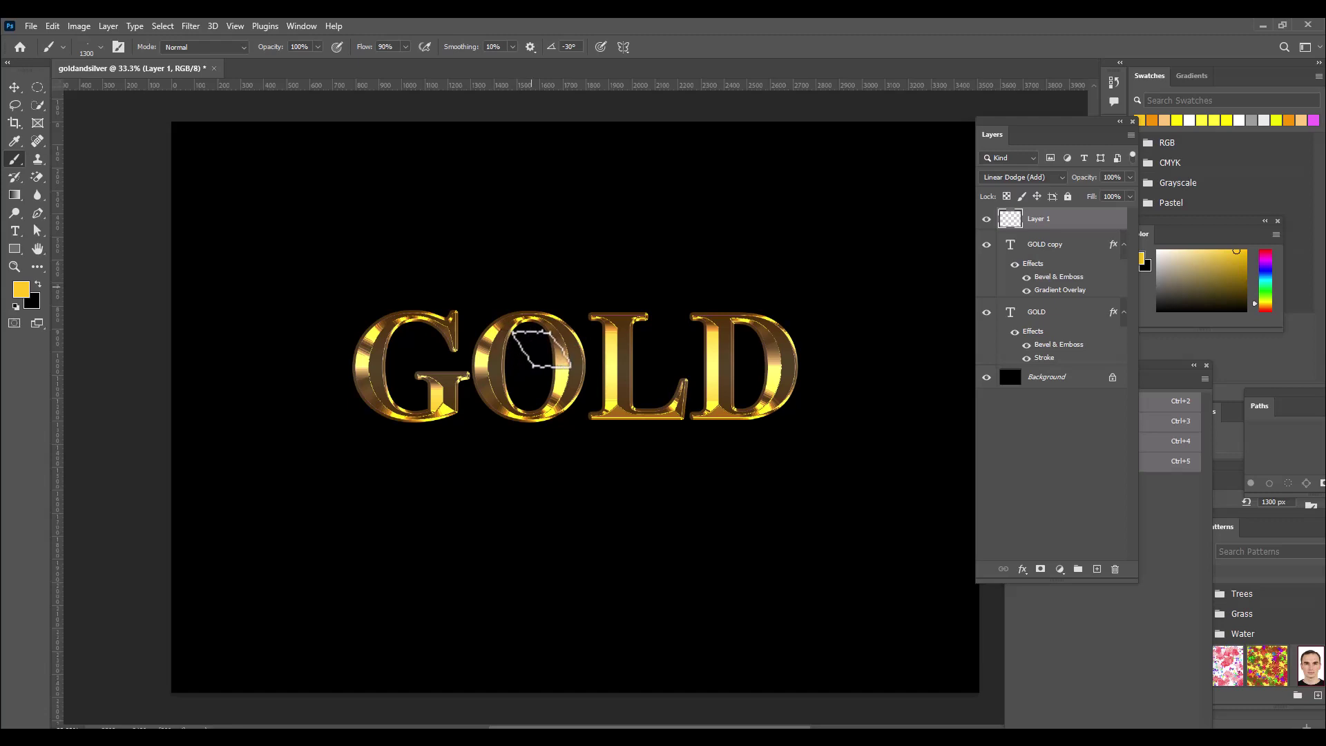
Stamp golden flares on the top of the O, the lower edge of the D and the top of the L, plus a smaller one on the G
left_click(532, 349)
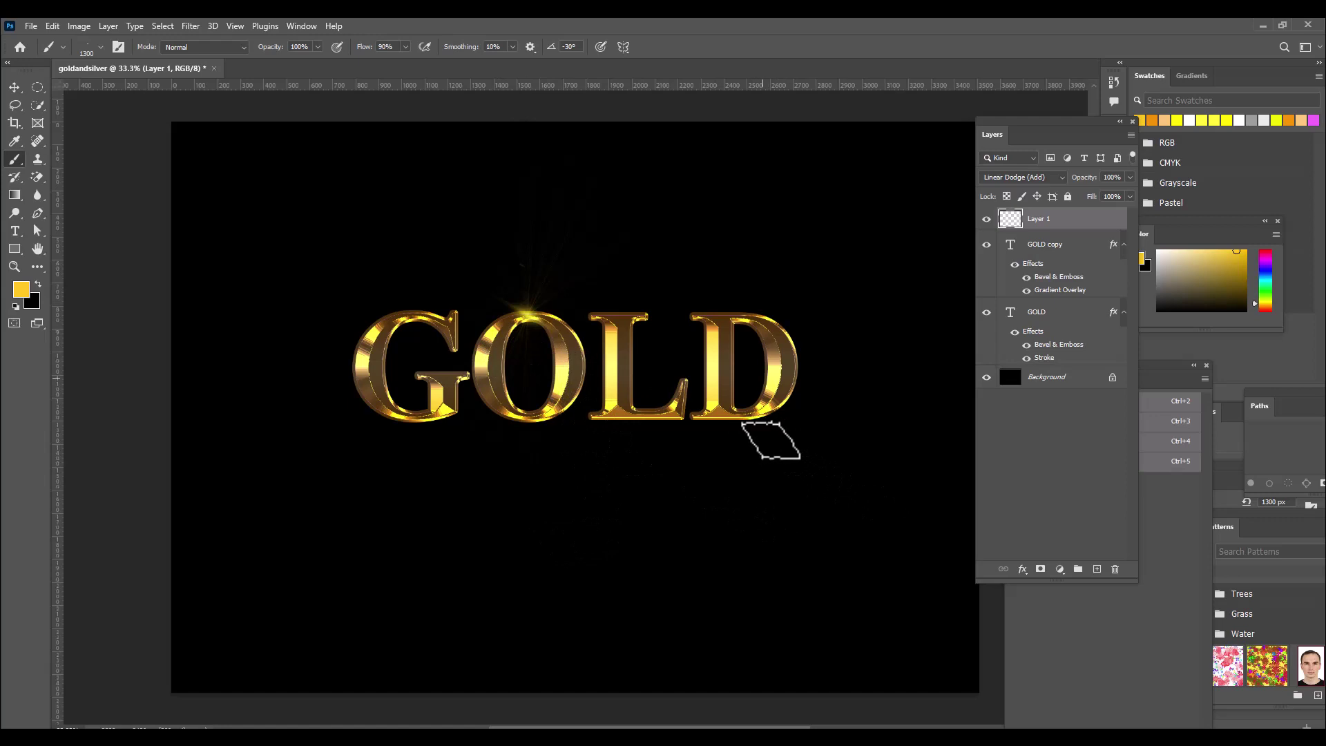
left_click(771, 440)
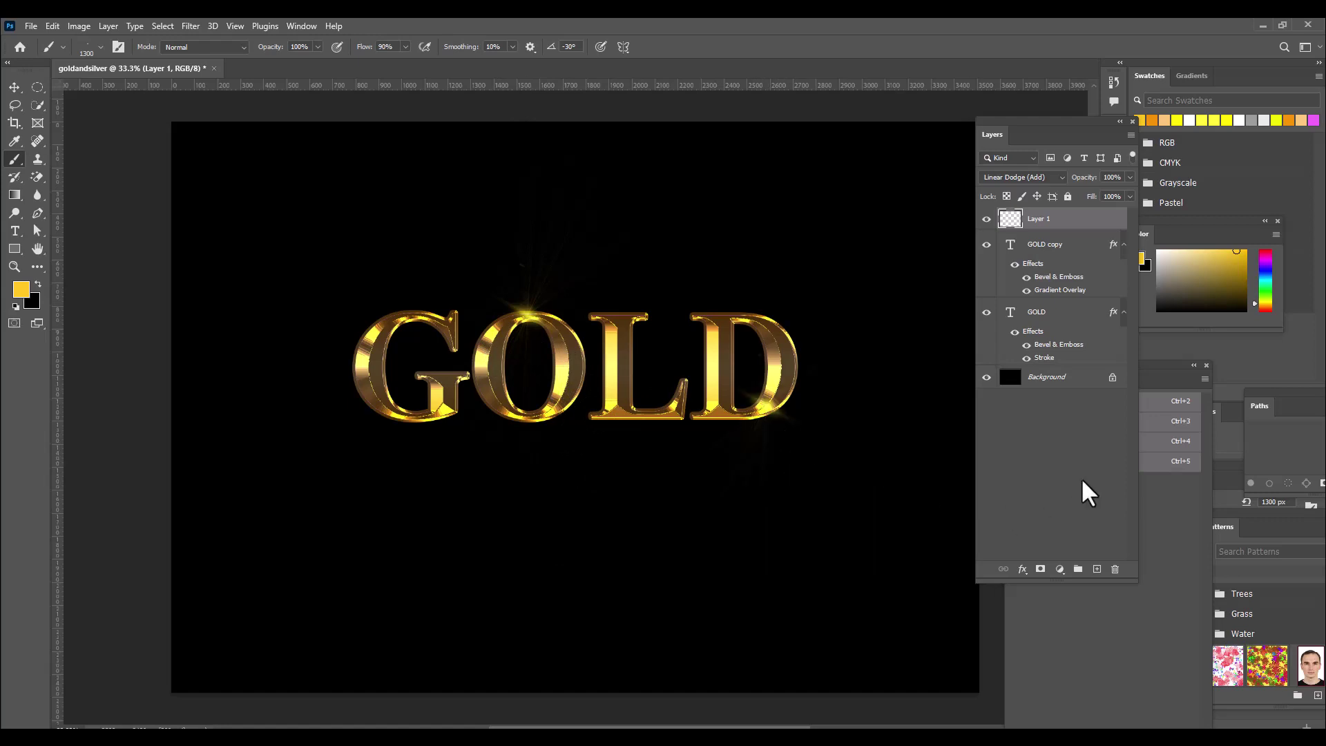
left_click(631, 304)
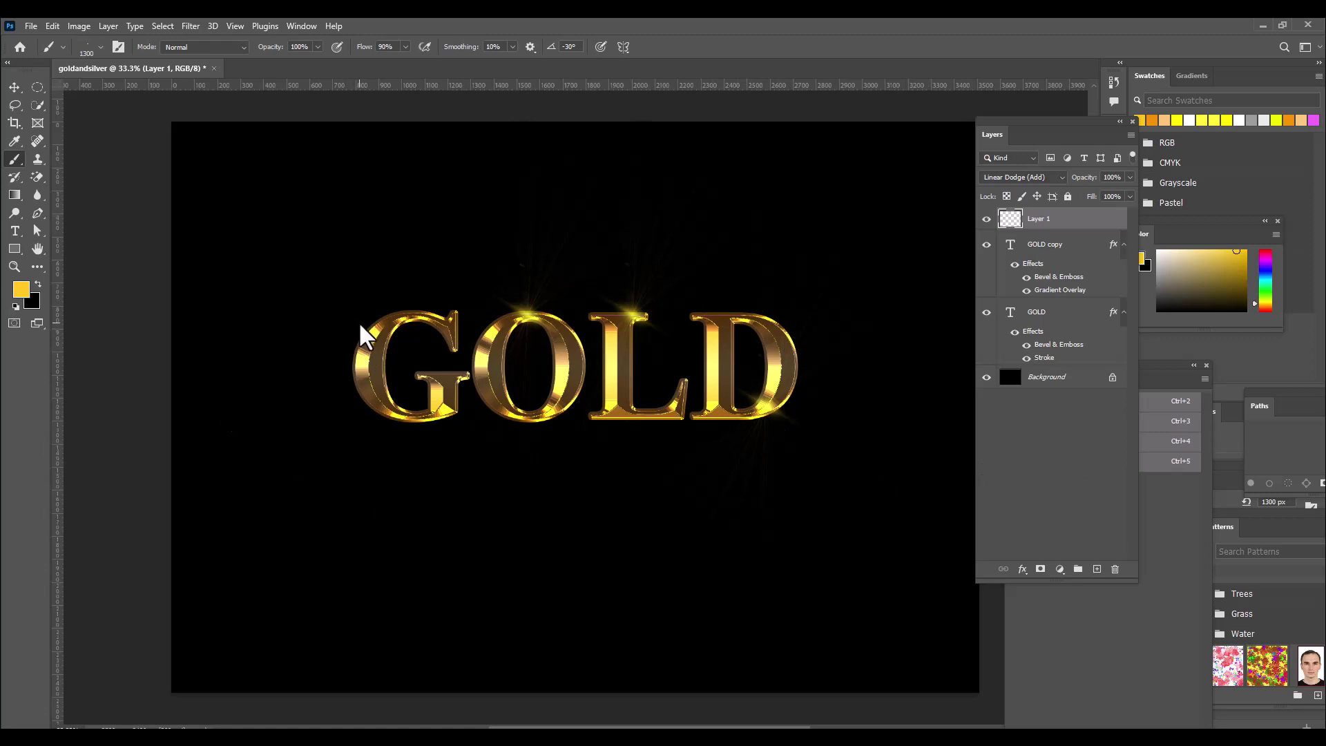
key("bracketleft")
key("bracketleft")
key("bracketleft")
Add the text SILVER in 160 pt Times New Roman Bold and centre it below GOLD
left_click(14, 230)
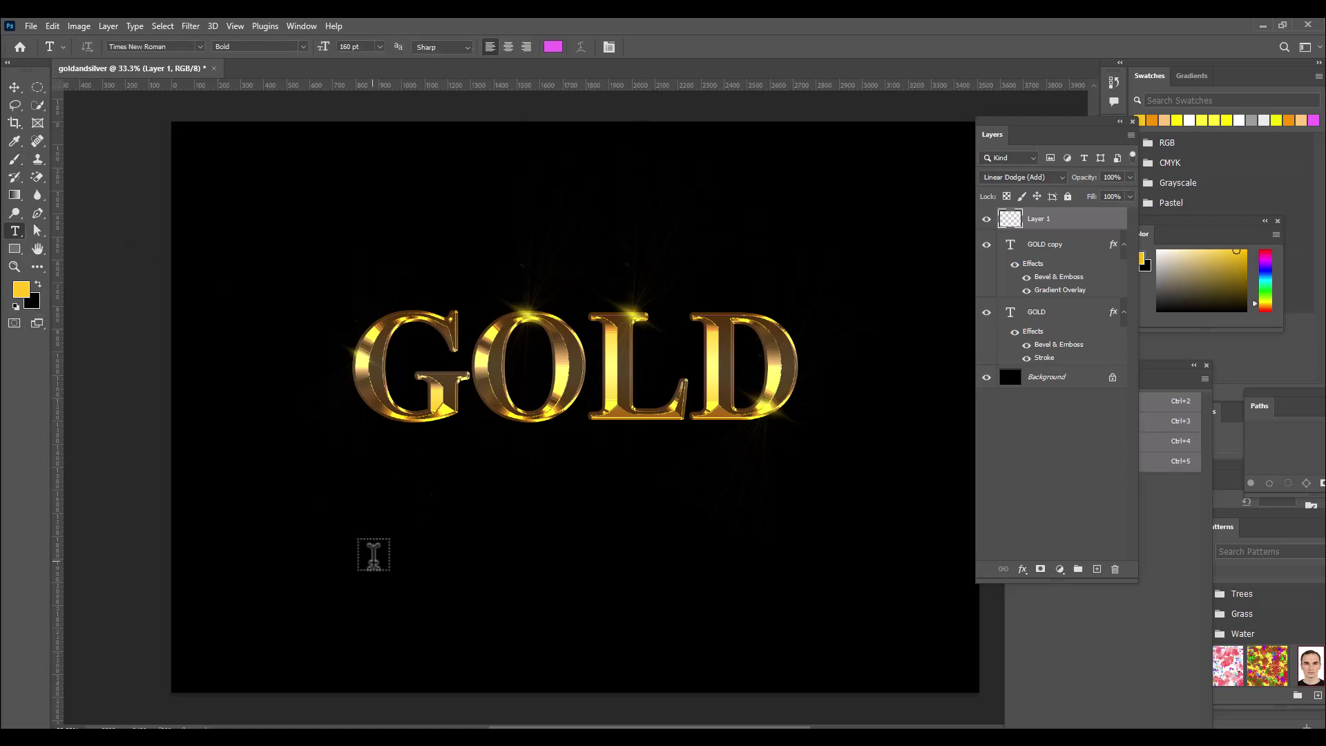
left_click(373, 556)
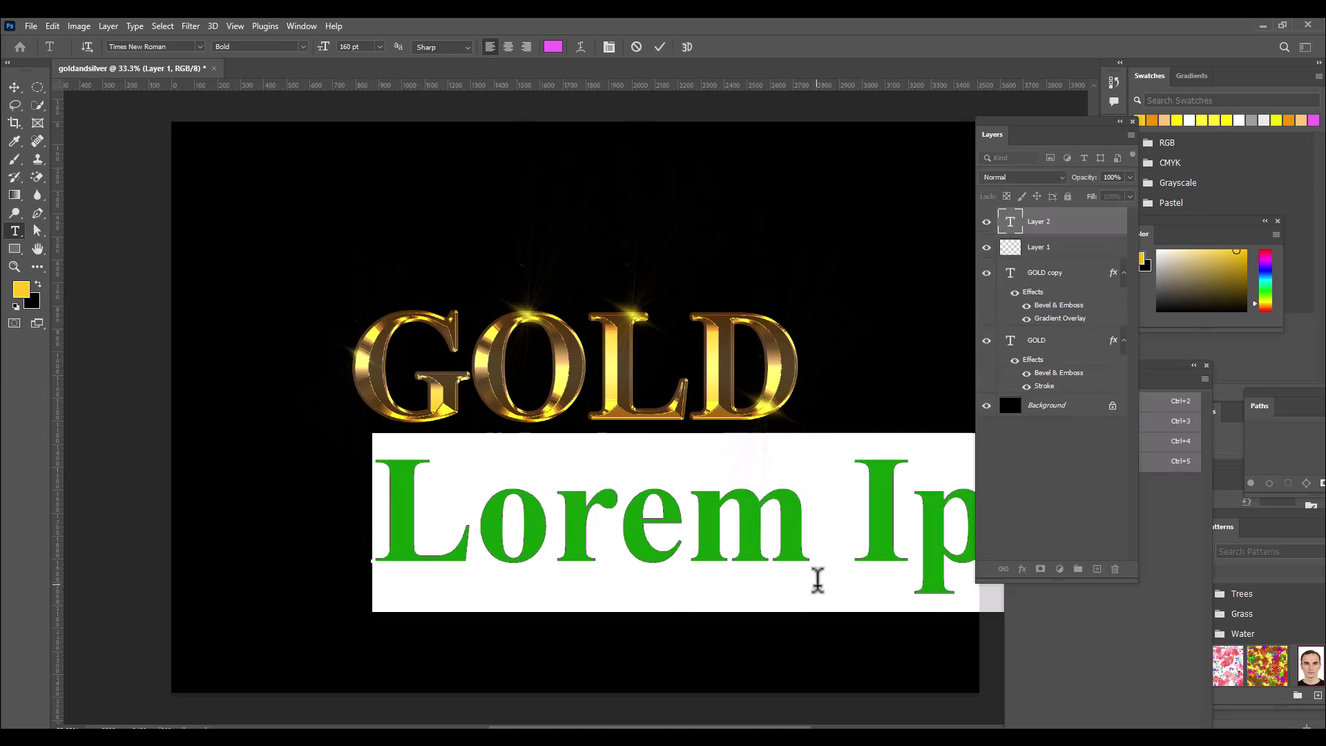
key("BackSpace")
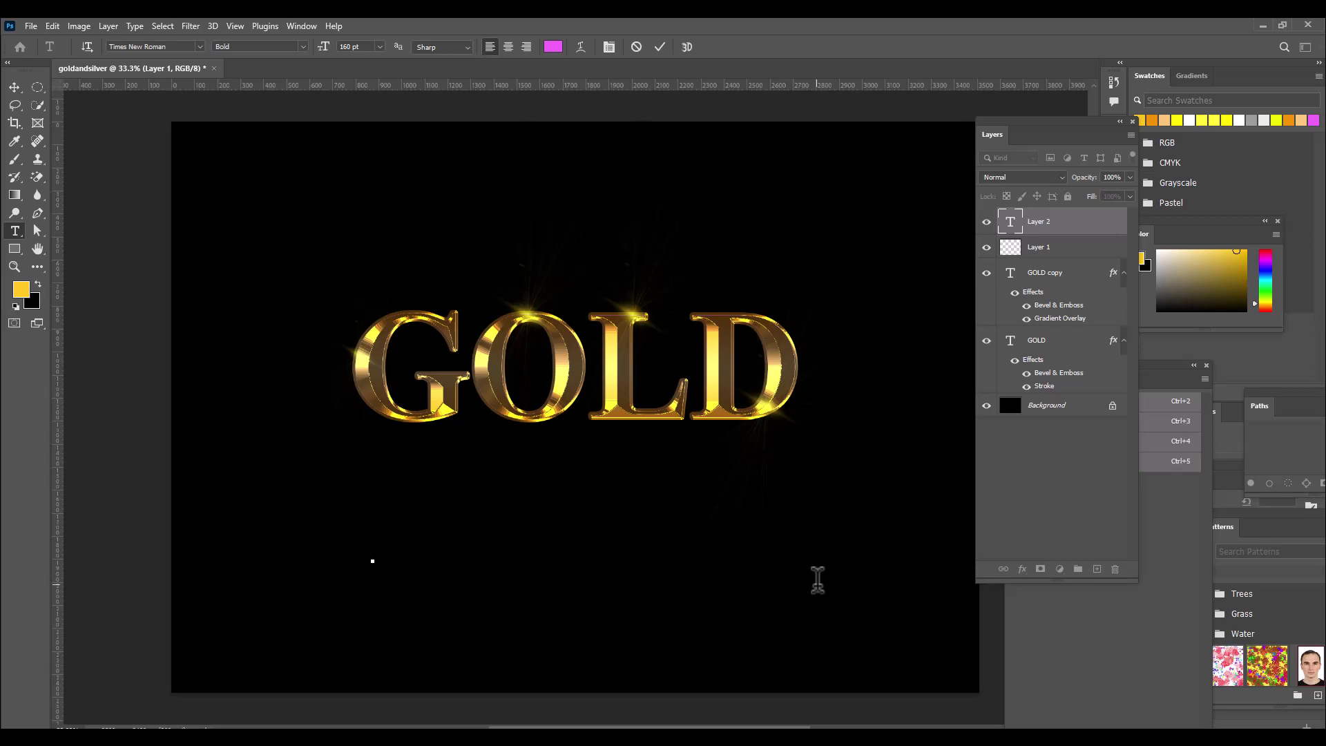
type("SI")
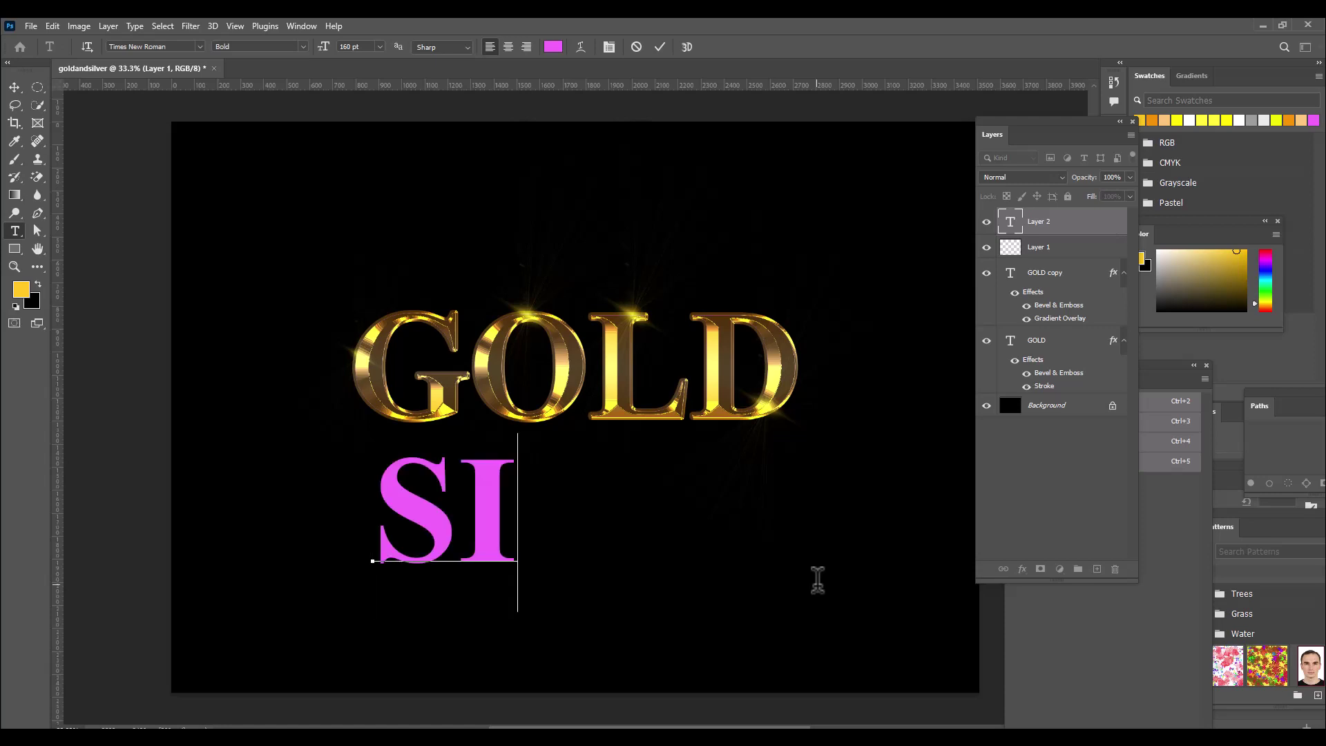
type("LVER")
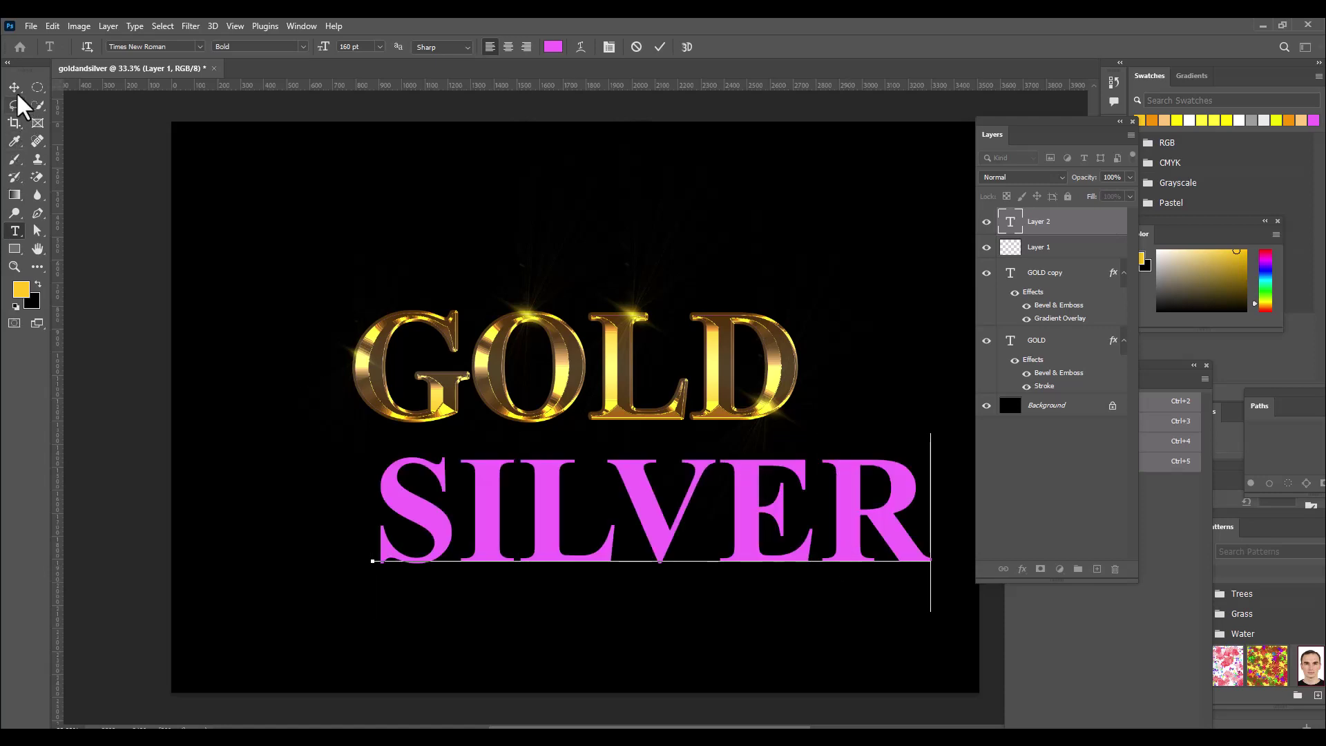
left_click(15, 88)
left_click_drag(645, 526, 572, 528)
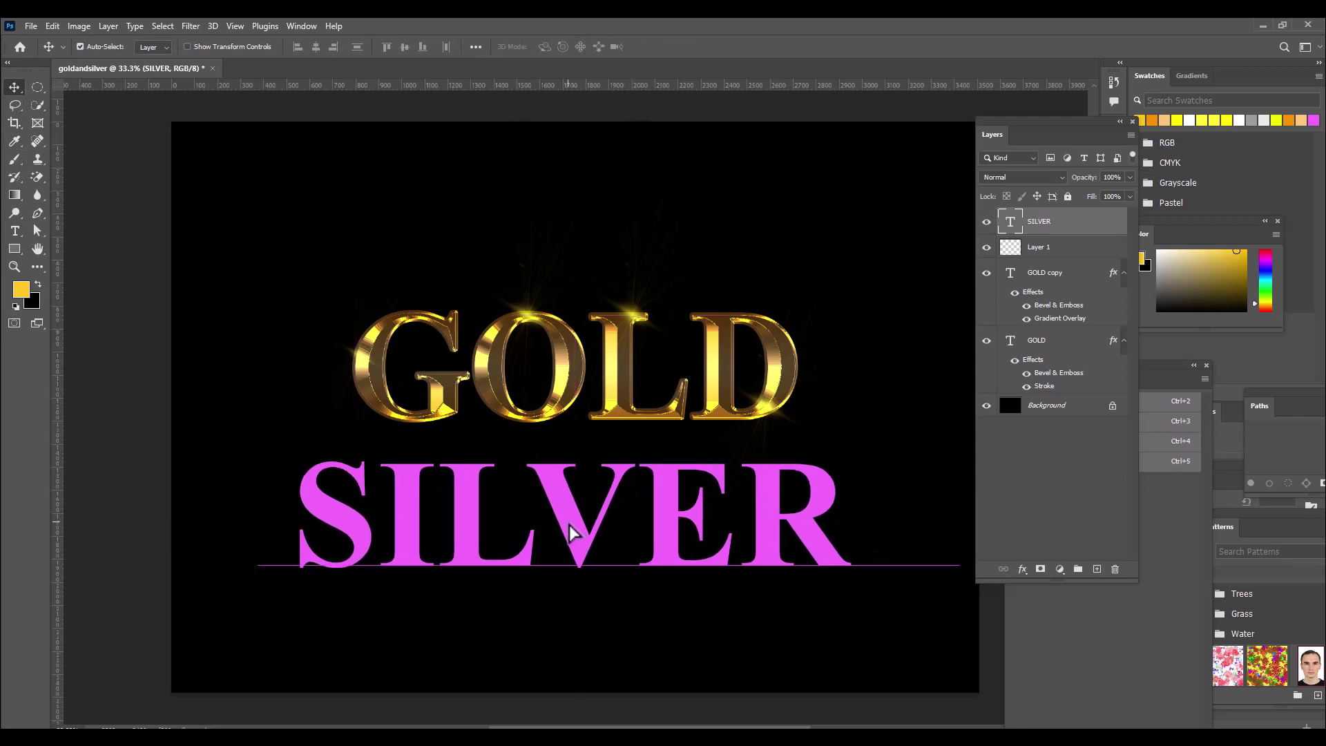
Enable Bevel & Emboss on the SILVER layer with the Inner Bevel style
double_click(1091, 231)
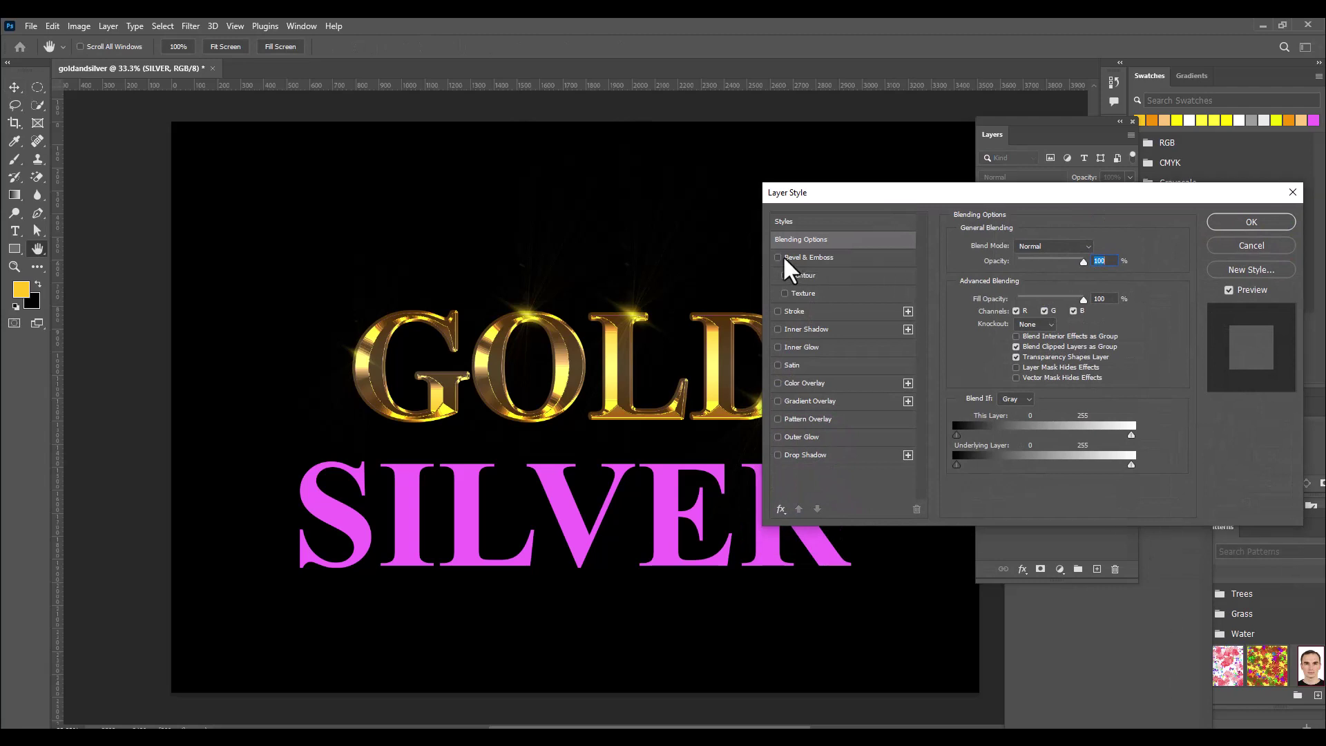
left_click(826, 258)
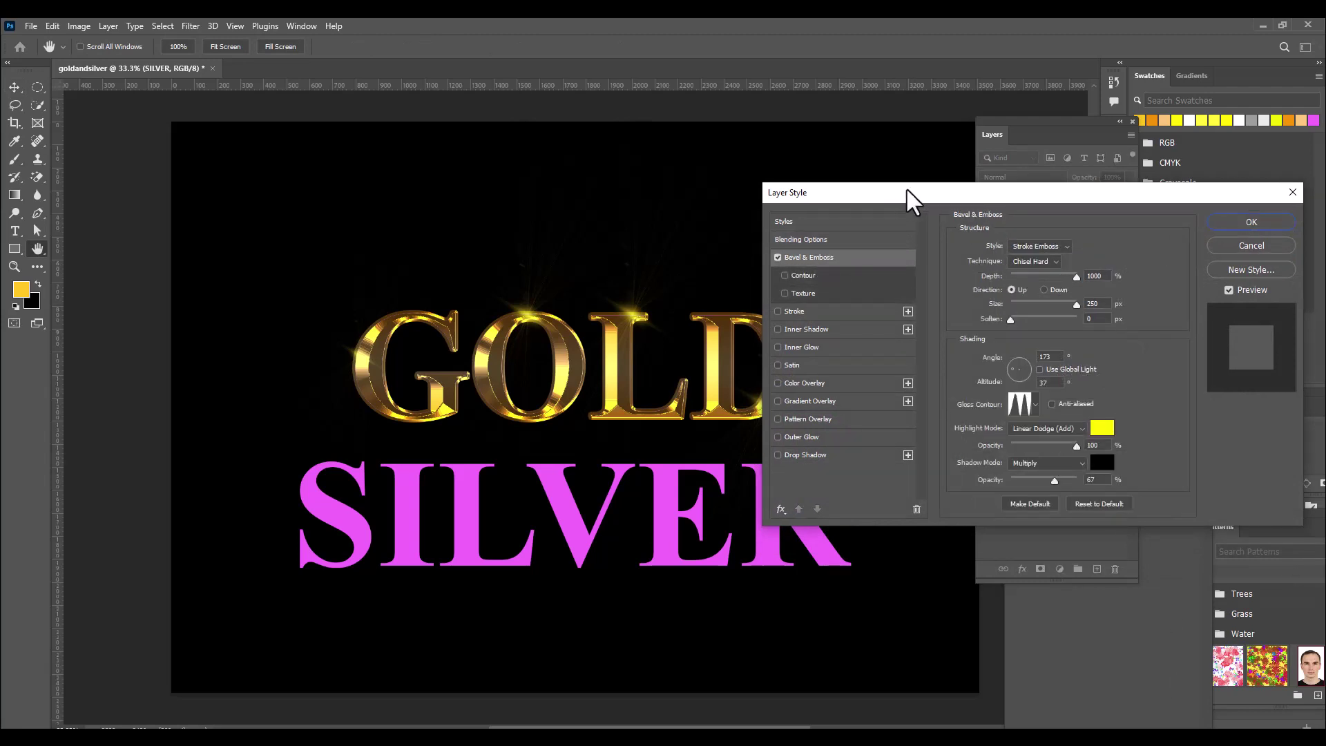
left_click_drag(906, 190, 900, 188)
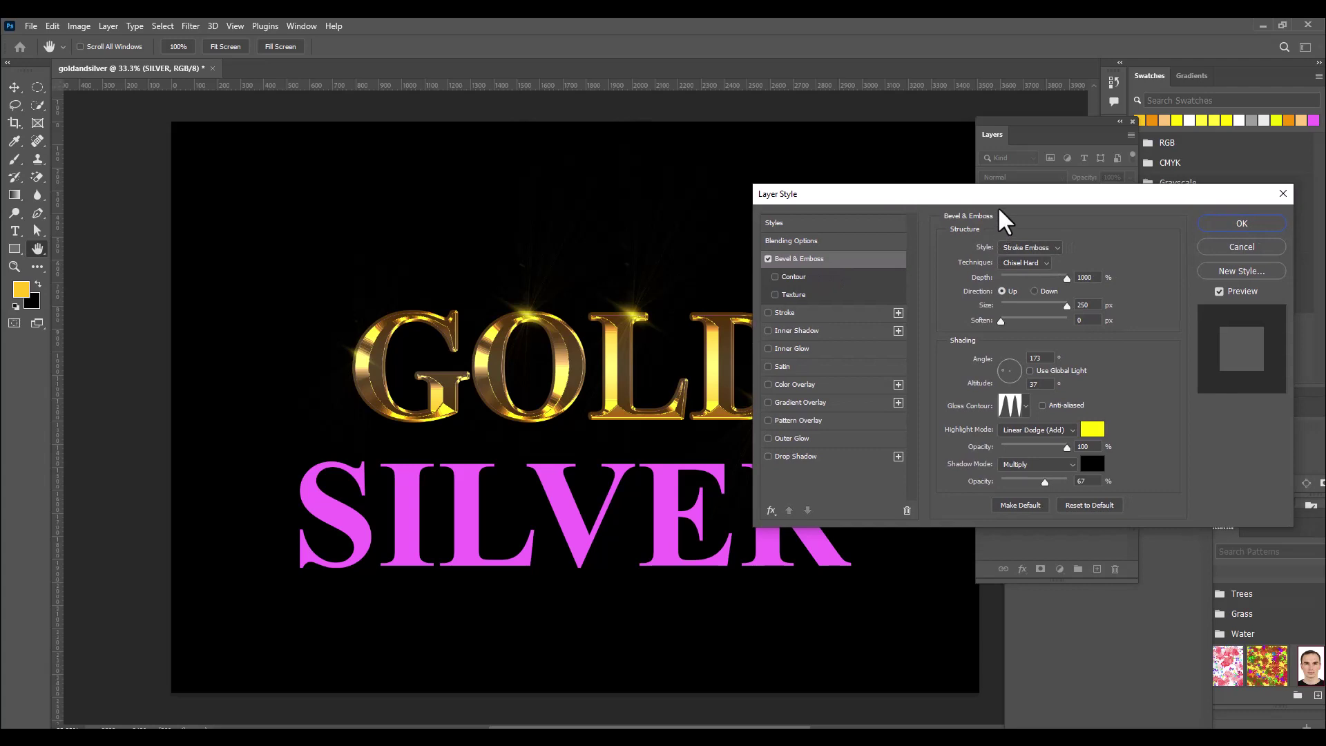
left_click(1050, 246)
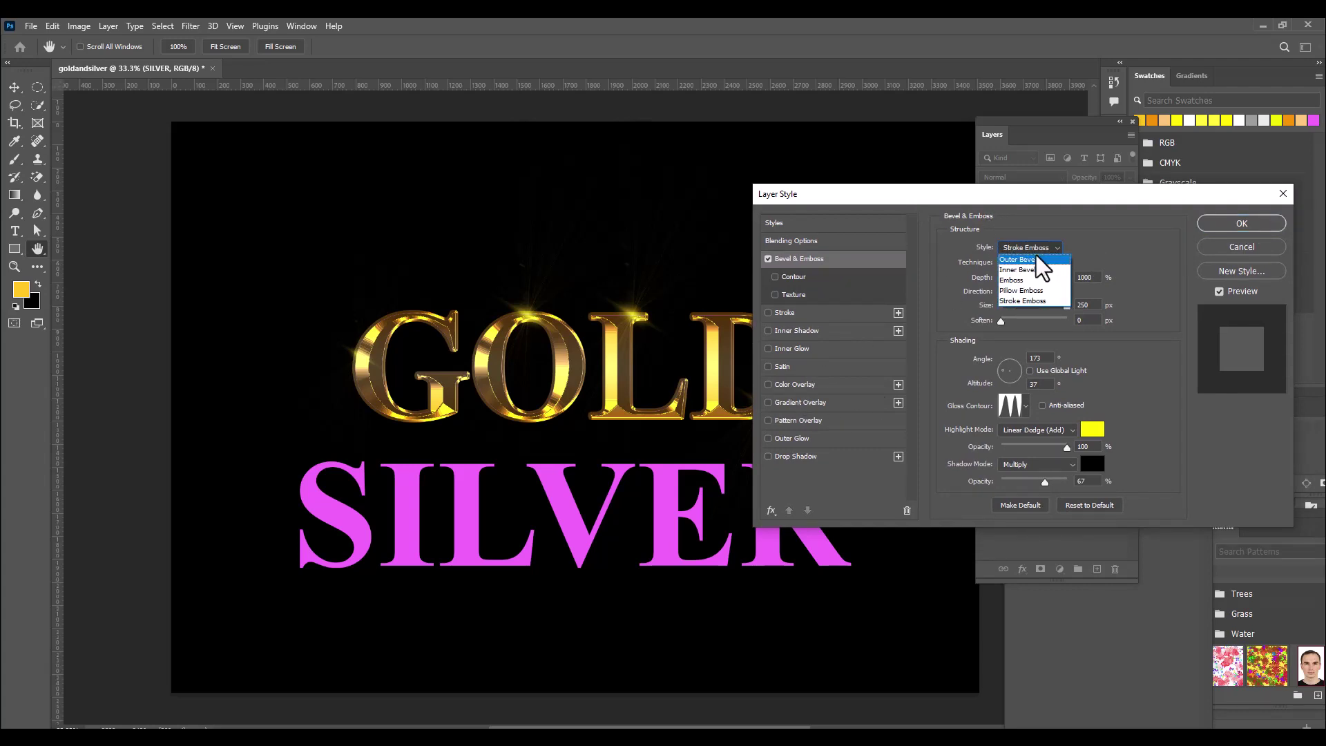
left_click(1035, 267)
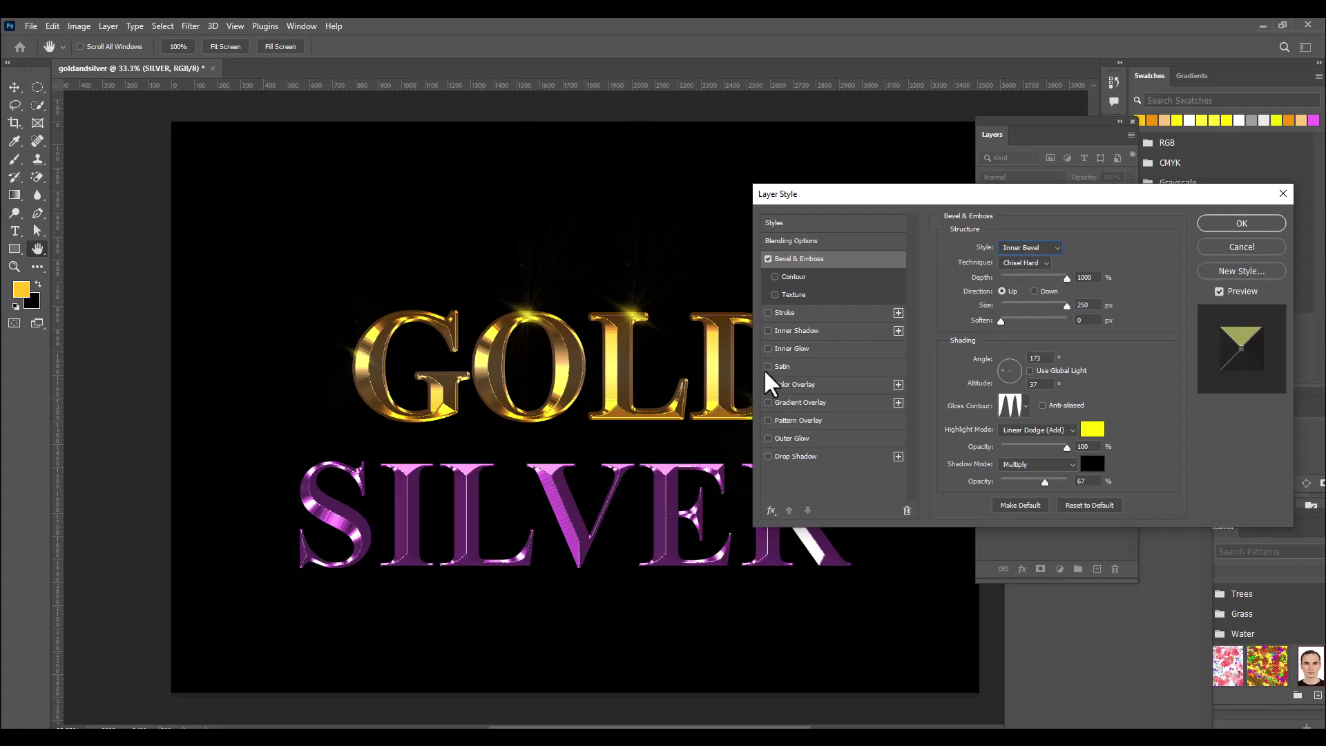
Add a reflected Gradient Overlay to the SILVER layer, running from near-white #f2f2f1 to grey #b2b1b1, and apply the layer style
left_click(783, 402)
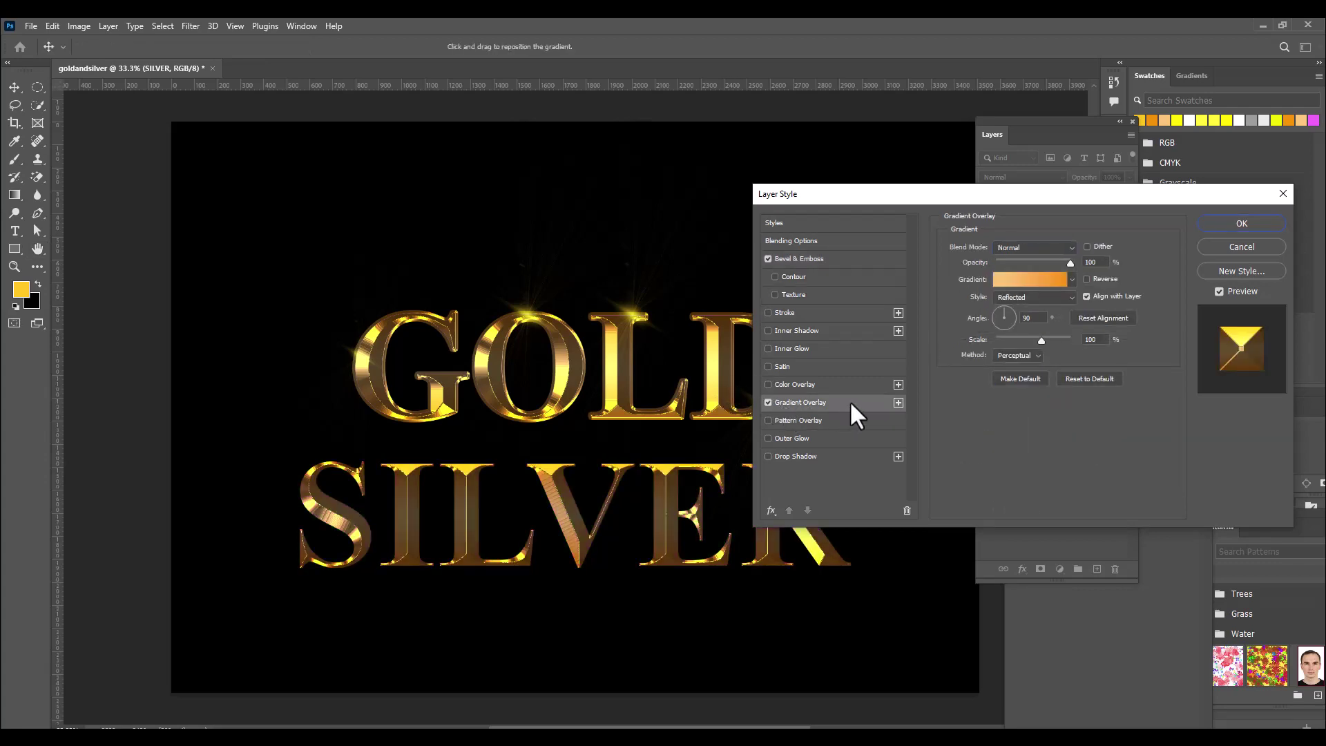
left_click(1081, 285)
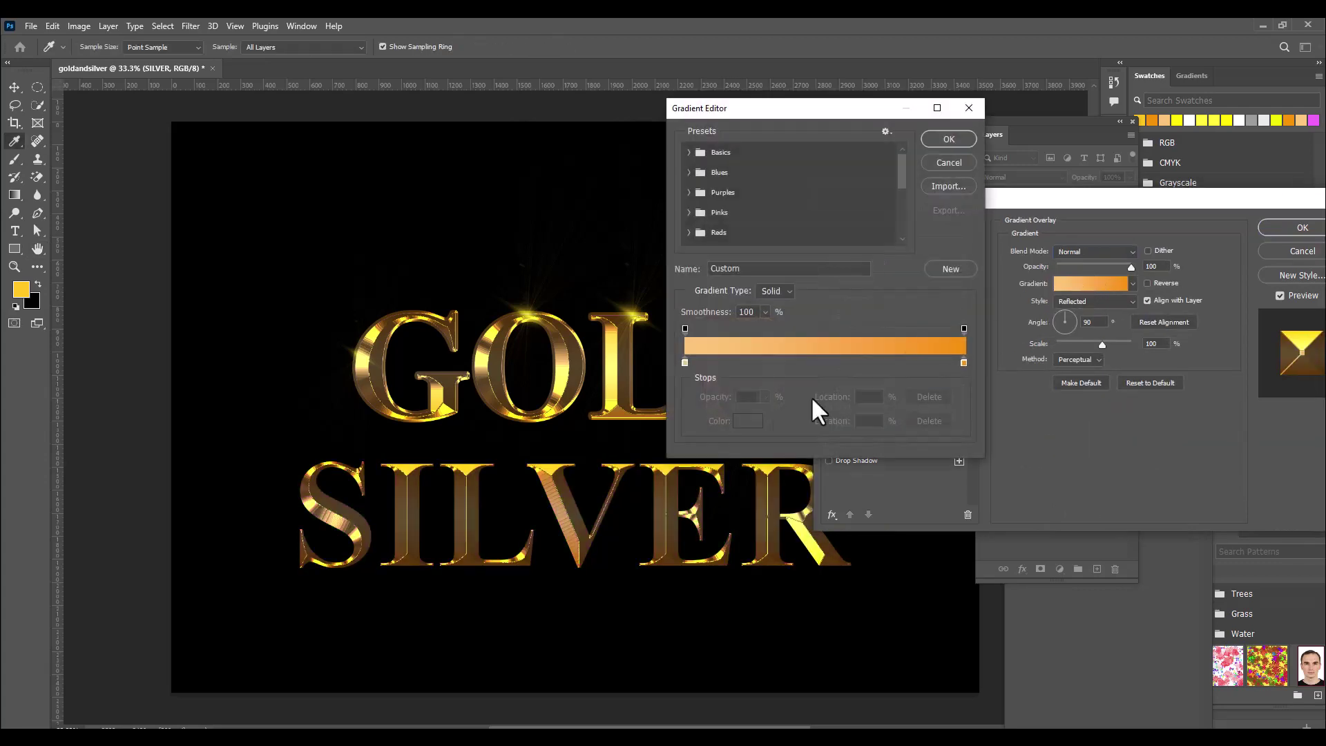
double_click(685, 362)
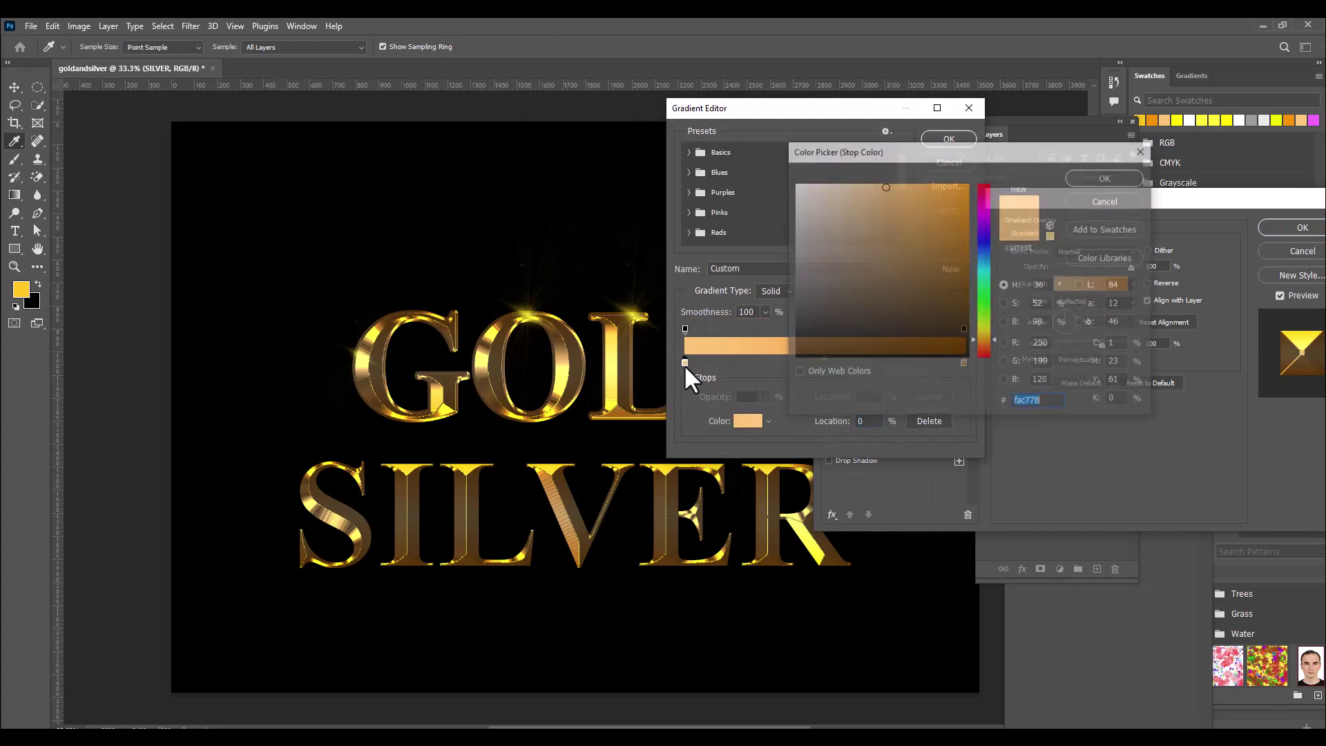
left_click(796, 192)
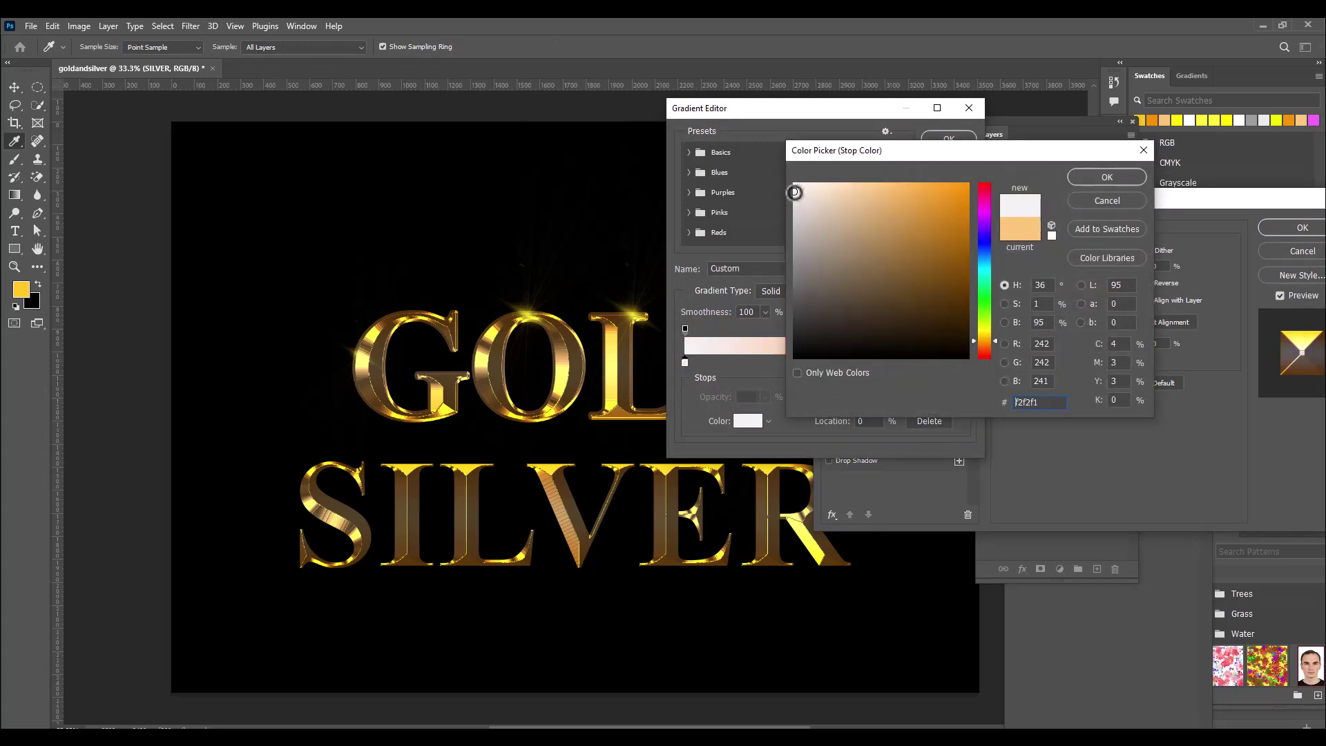
left_click(1089, 176)
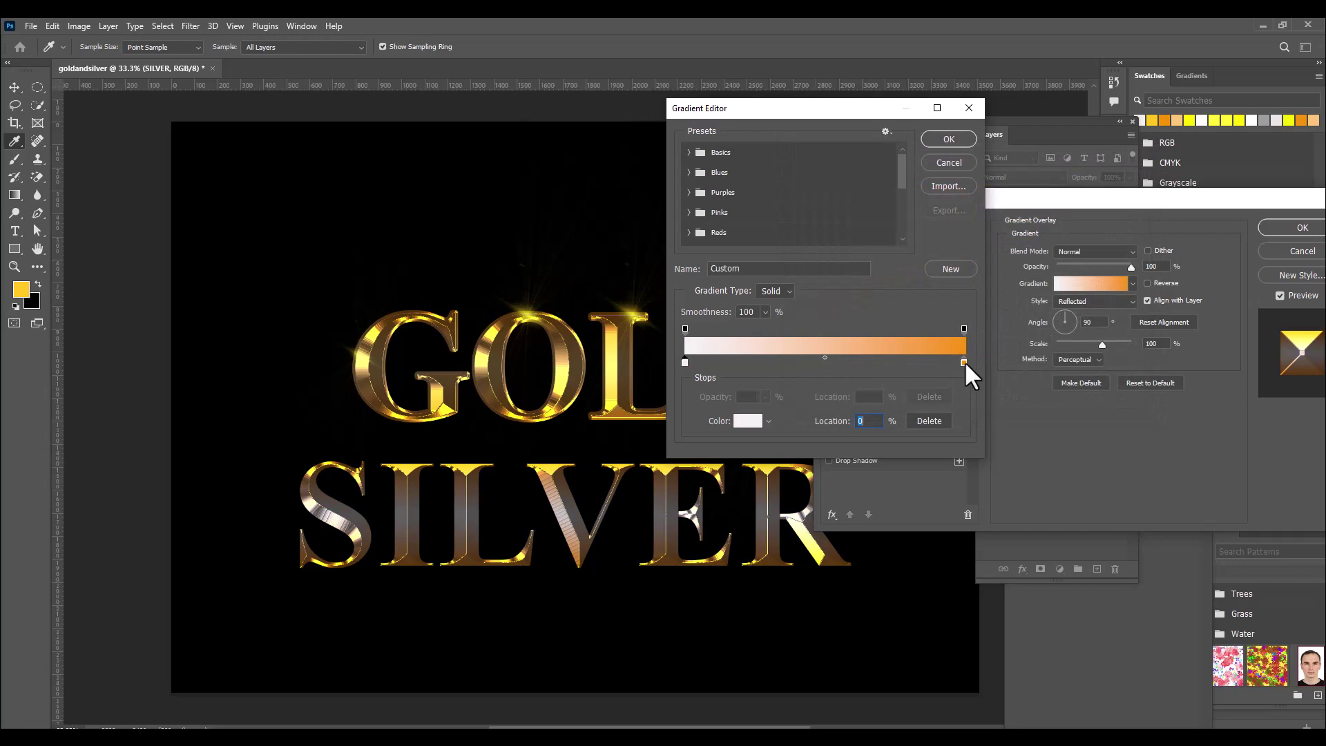
double_click(964, 362)
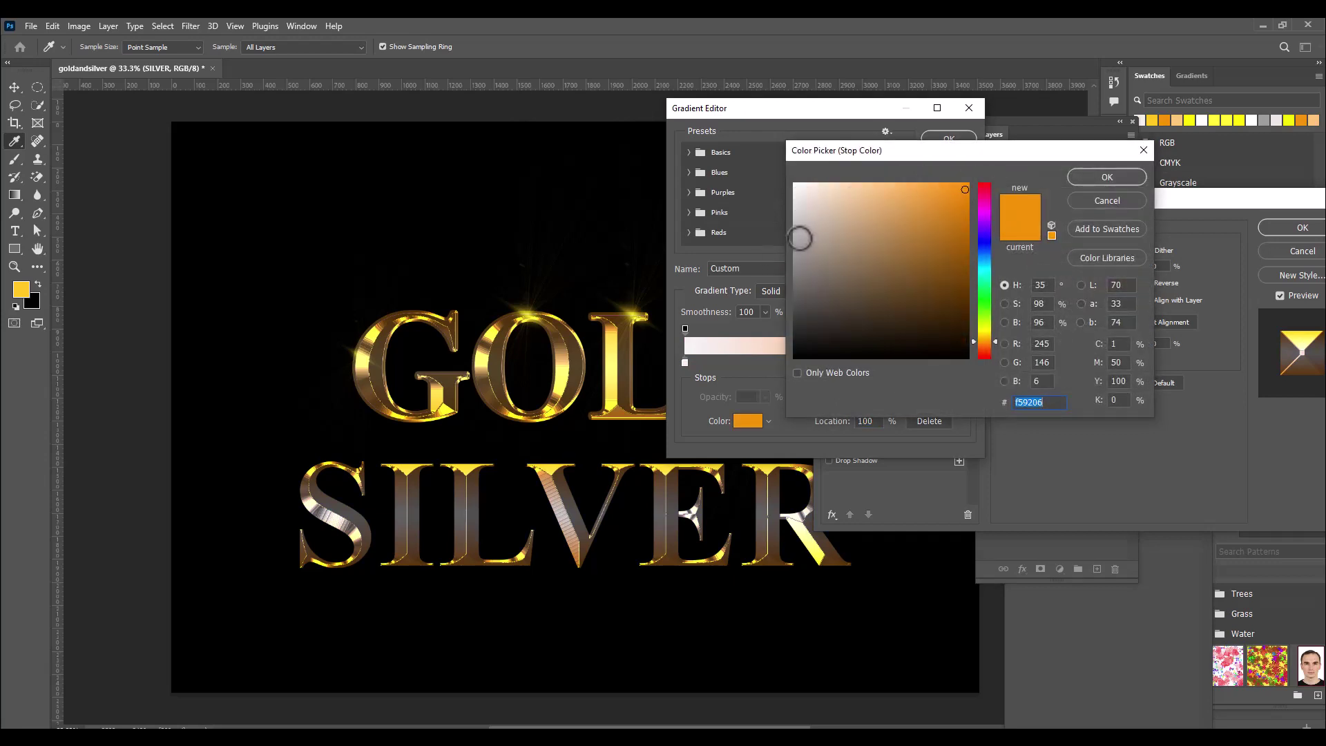
left_click(795, 237)
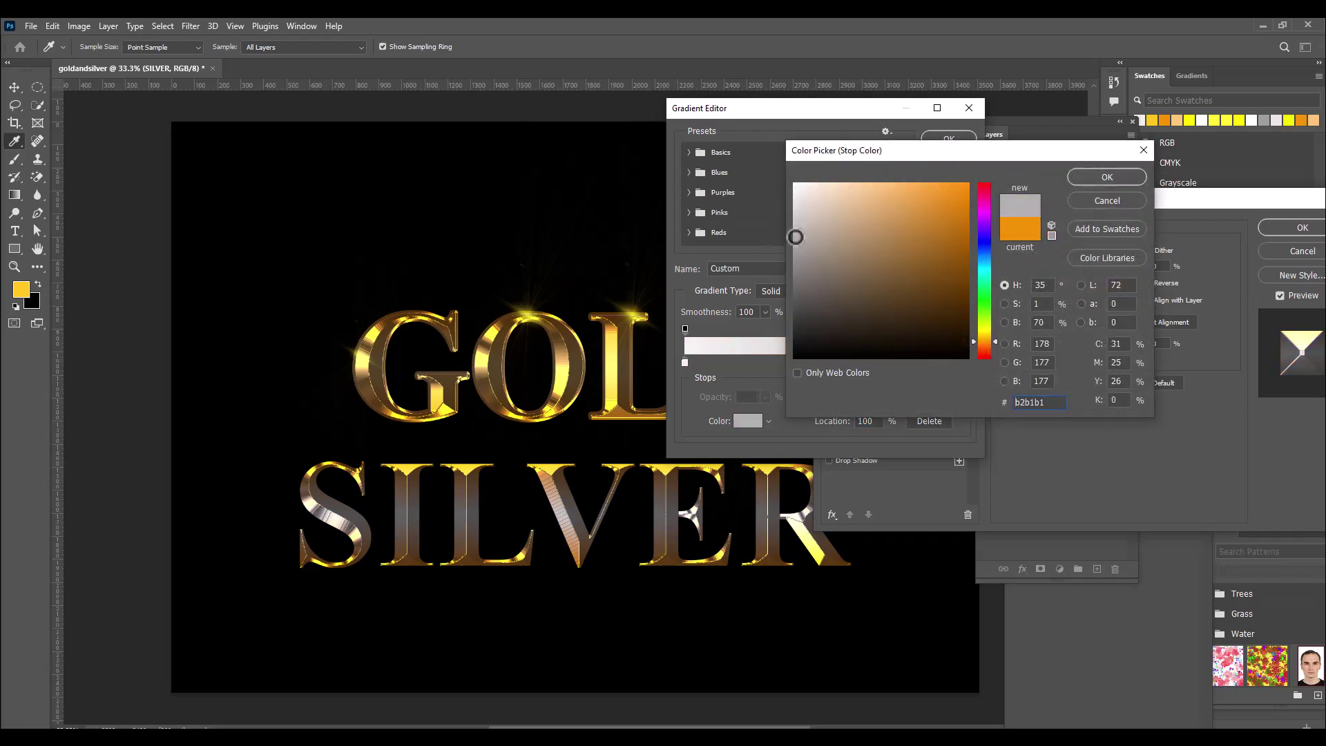
left_click(1092, 172)
left_click_drag(837, 105, 852, 112)
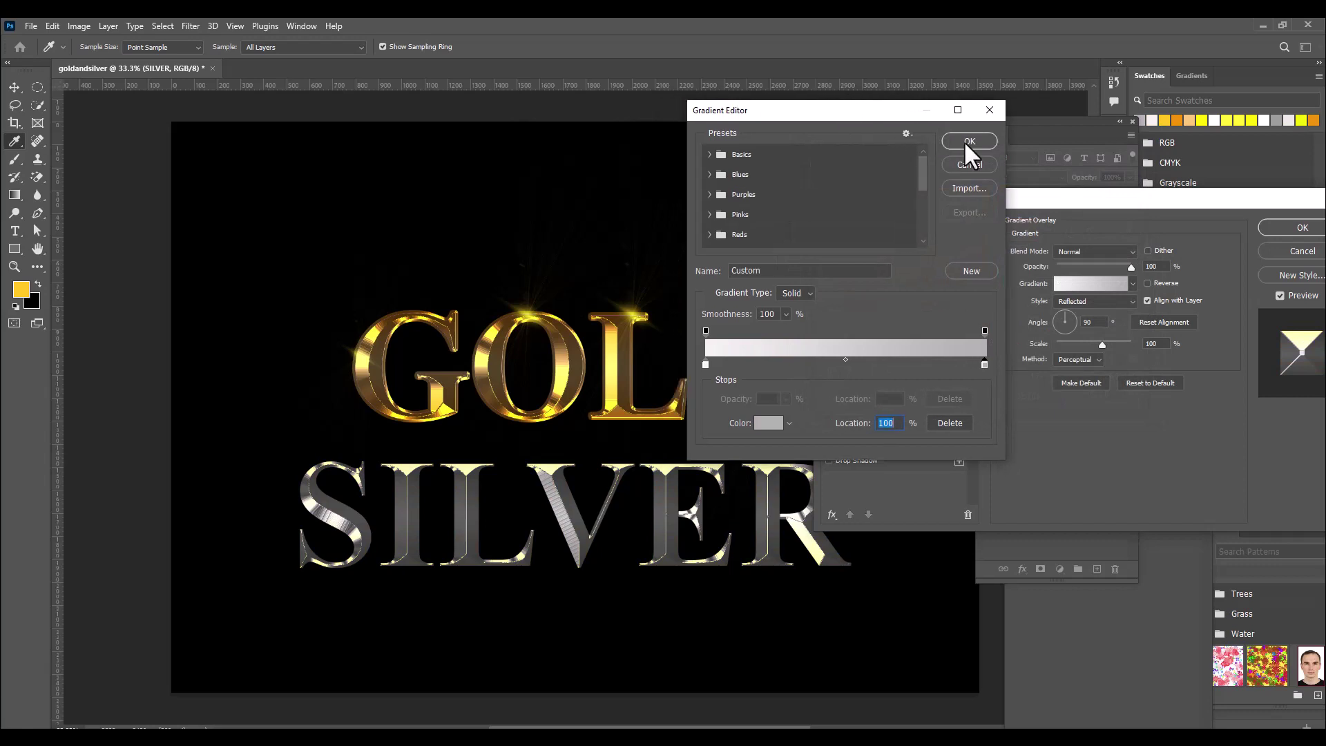
left_click(969, 141)
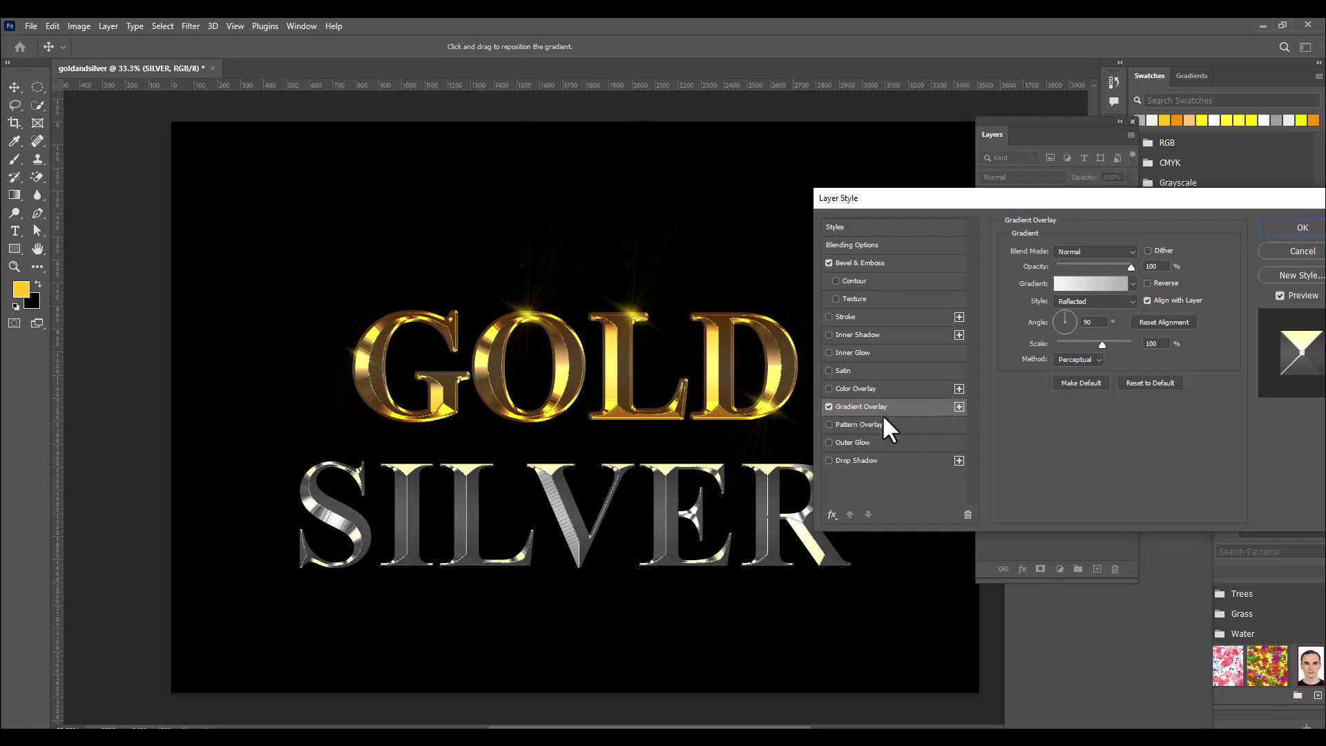
left_click(866, 263)
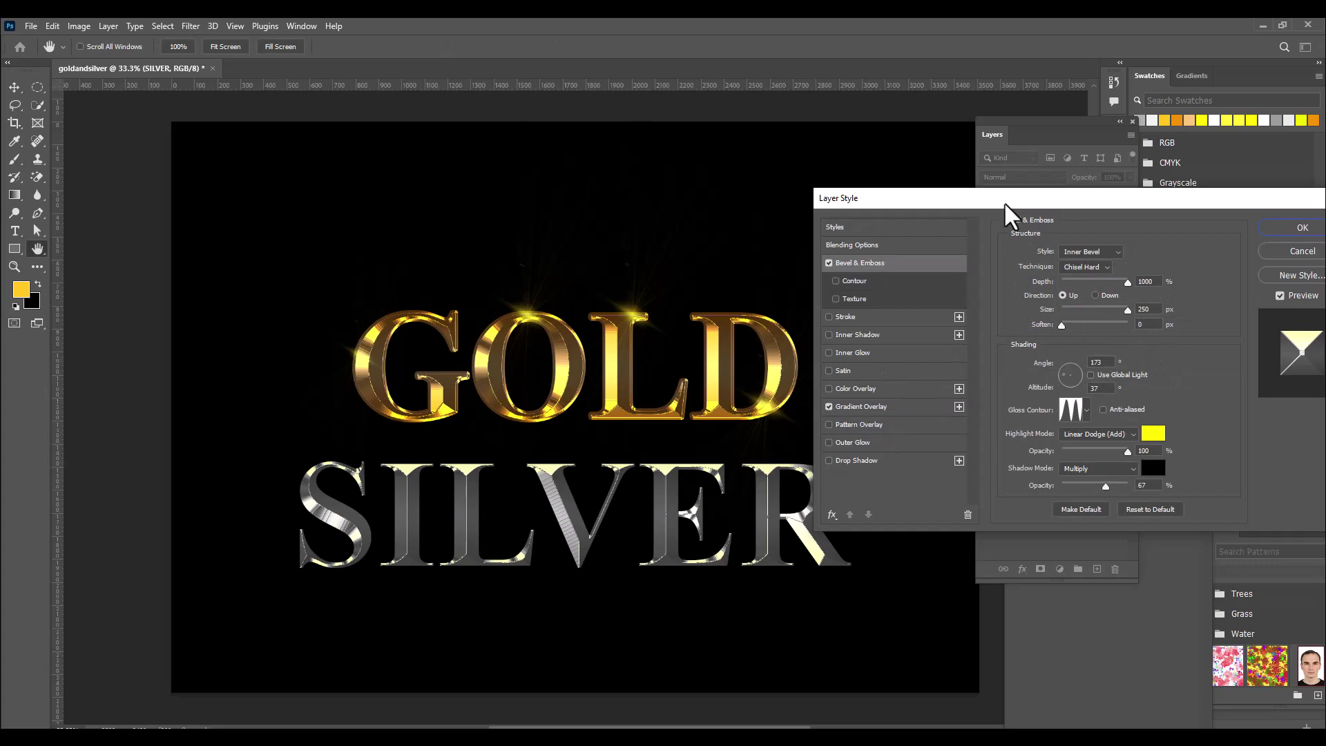
left_click_drag(1009, 214, 888, 216)
left_click(1181, 228)
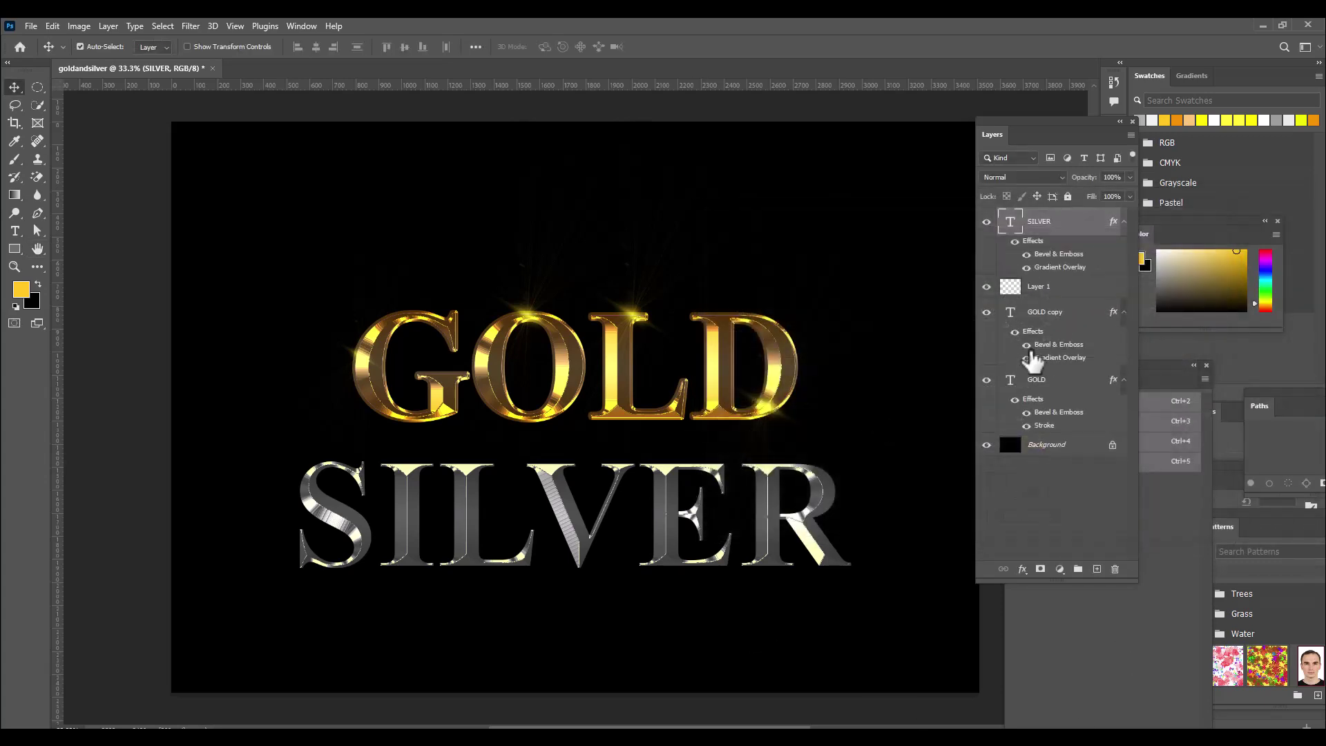
Set the Bevel & Emboss highlight colour of the SILVER layer to white #ffffff and apply the layer style
left_click_drag(1003, 129, 1009, 131)
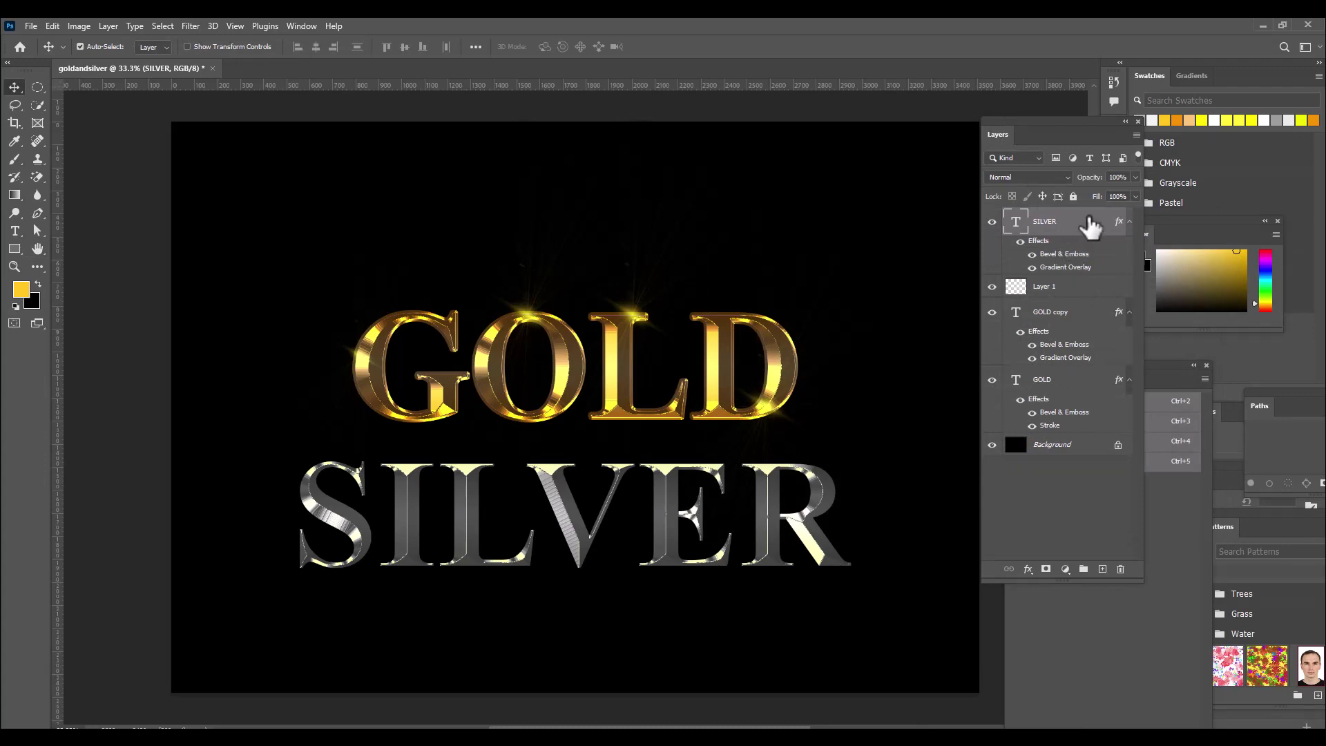
double_click(1090, 225)
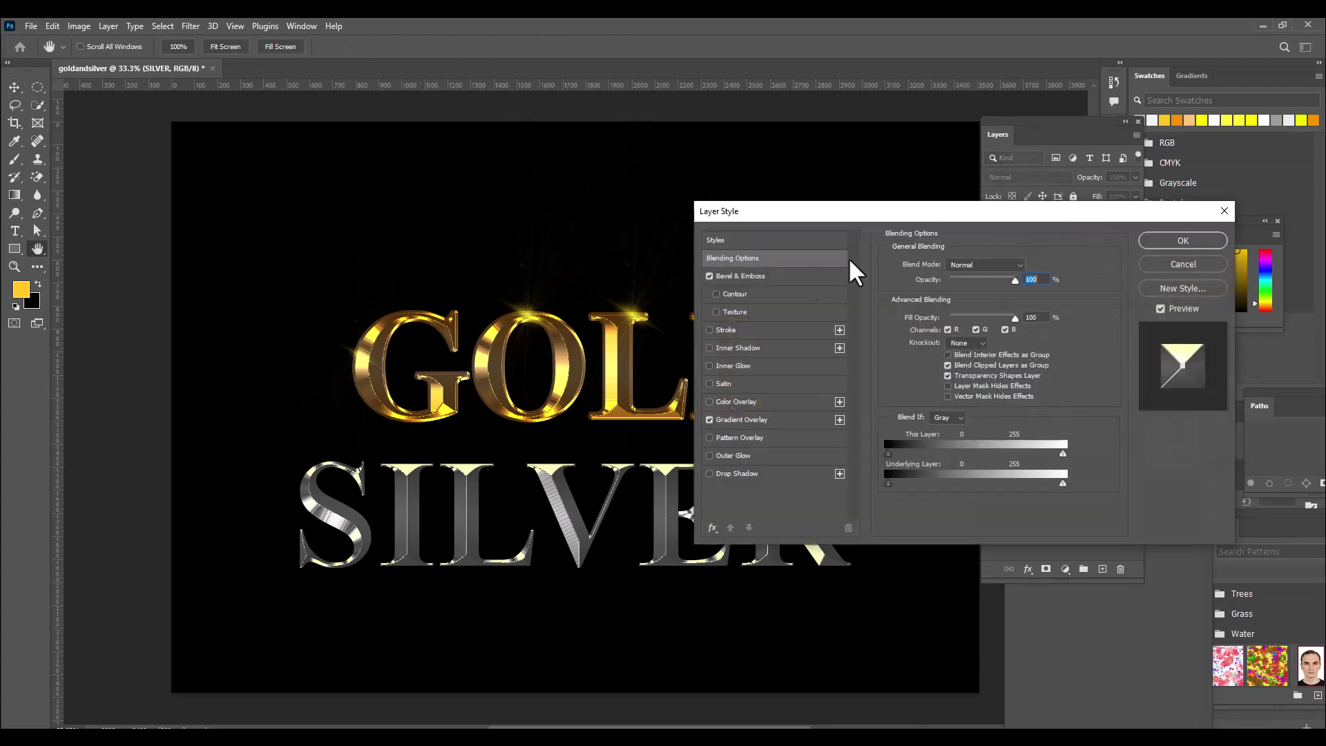
left_click(787, 278)
left_click_drag(799, 216, 774, 203)
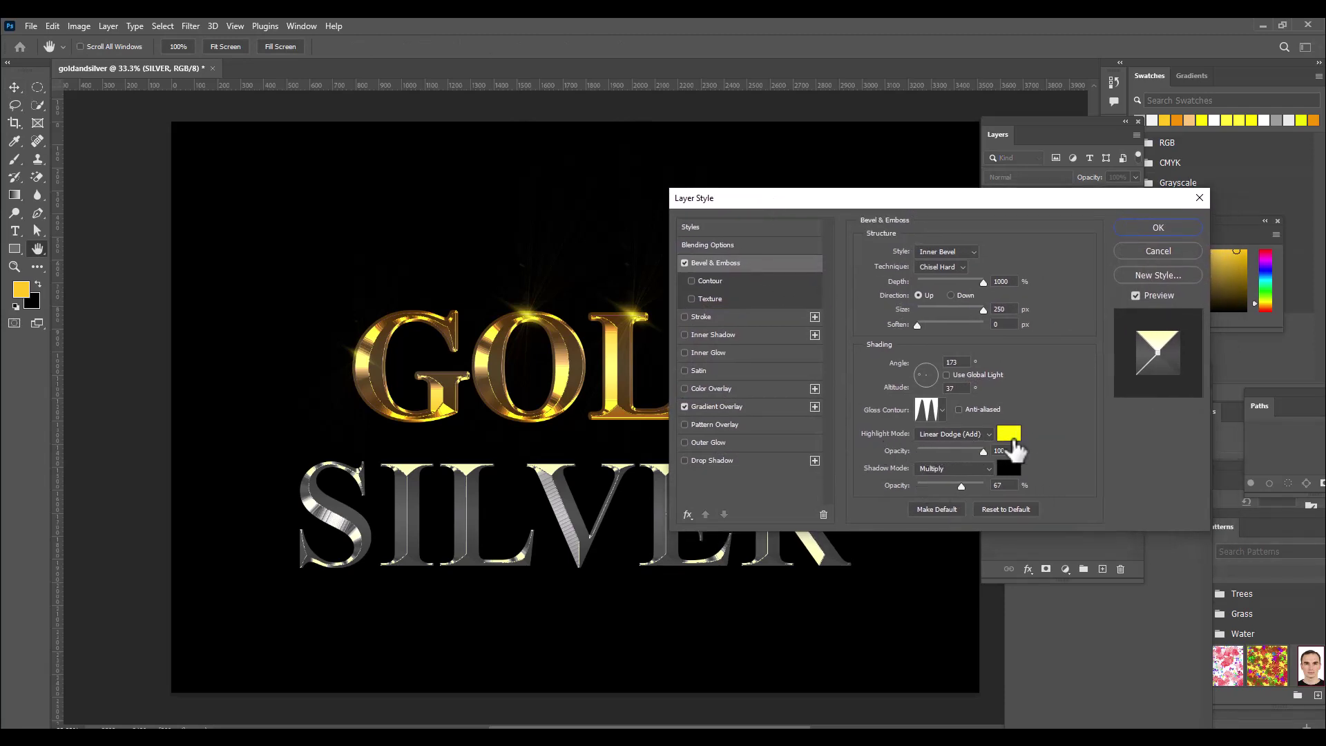
left_click(1009, 433)
left_click_drag(880, 211, 794, 183)
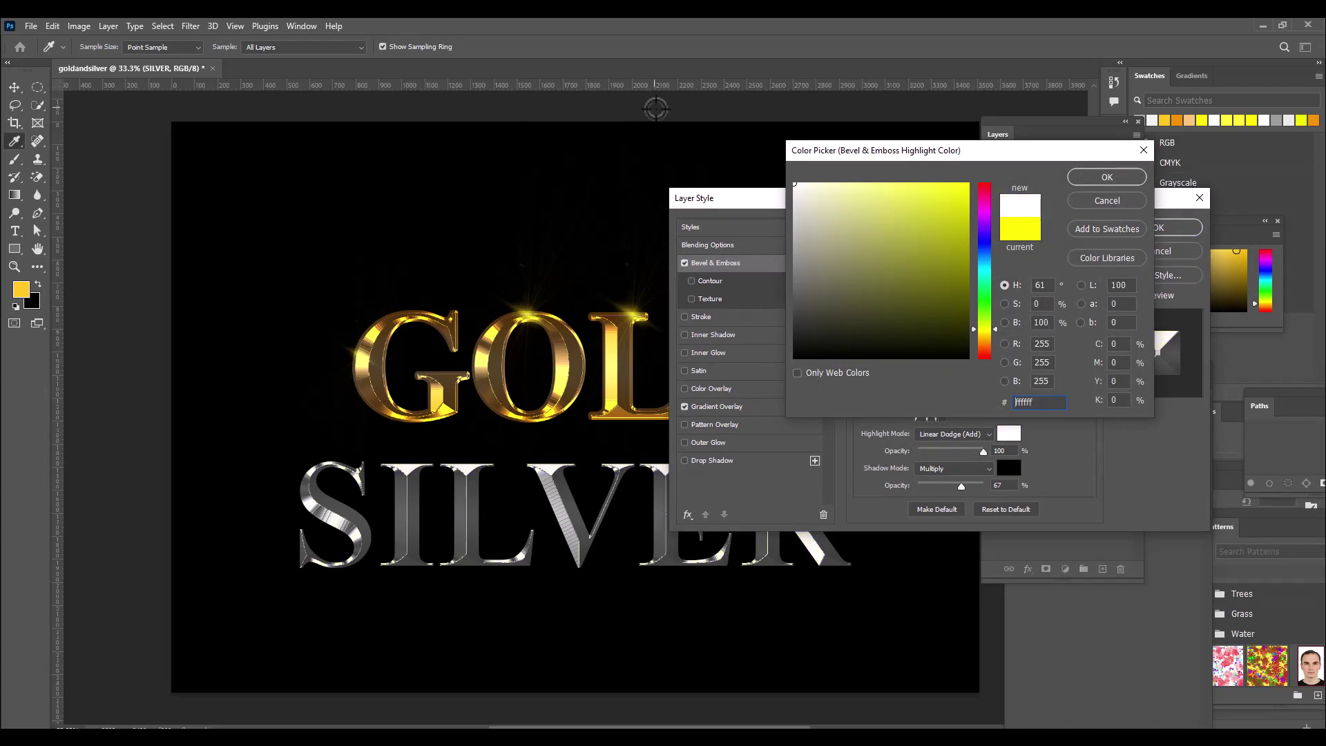
left_click(1082, 174)
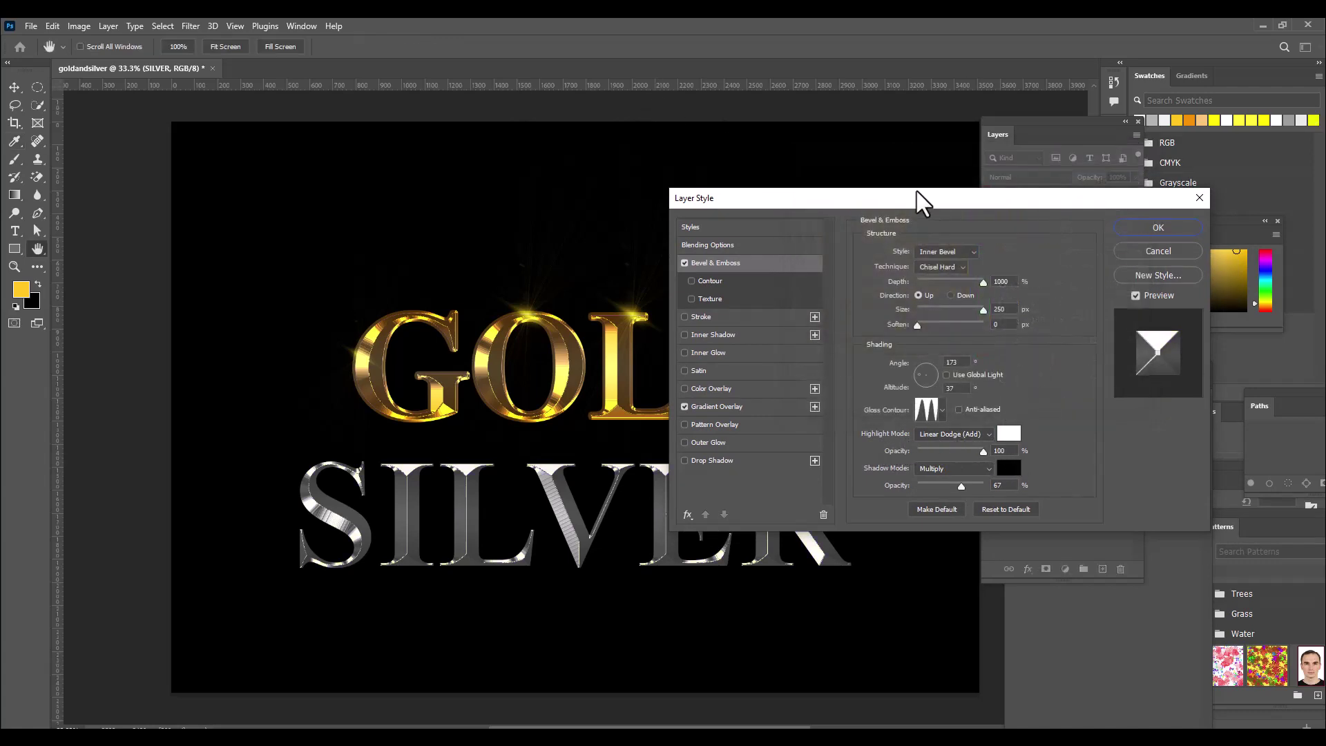
left_click_drag(918, 197, 991, 192)
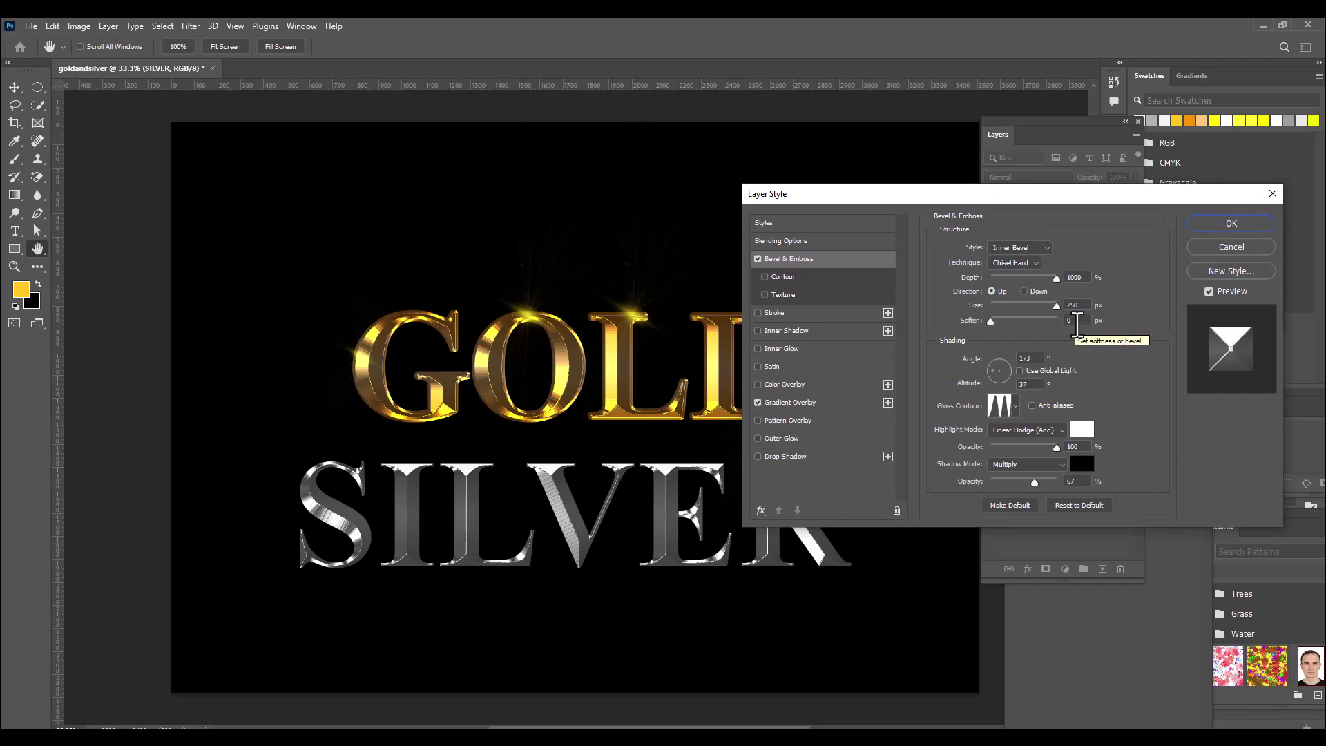
left_click_drag(857, 196, 769, 206)
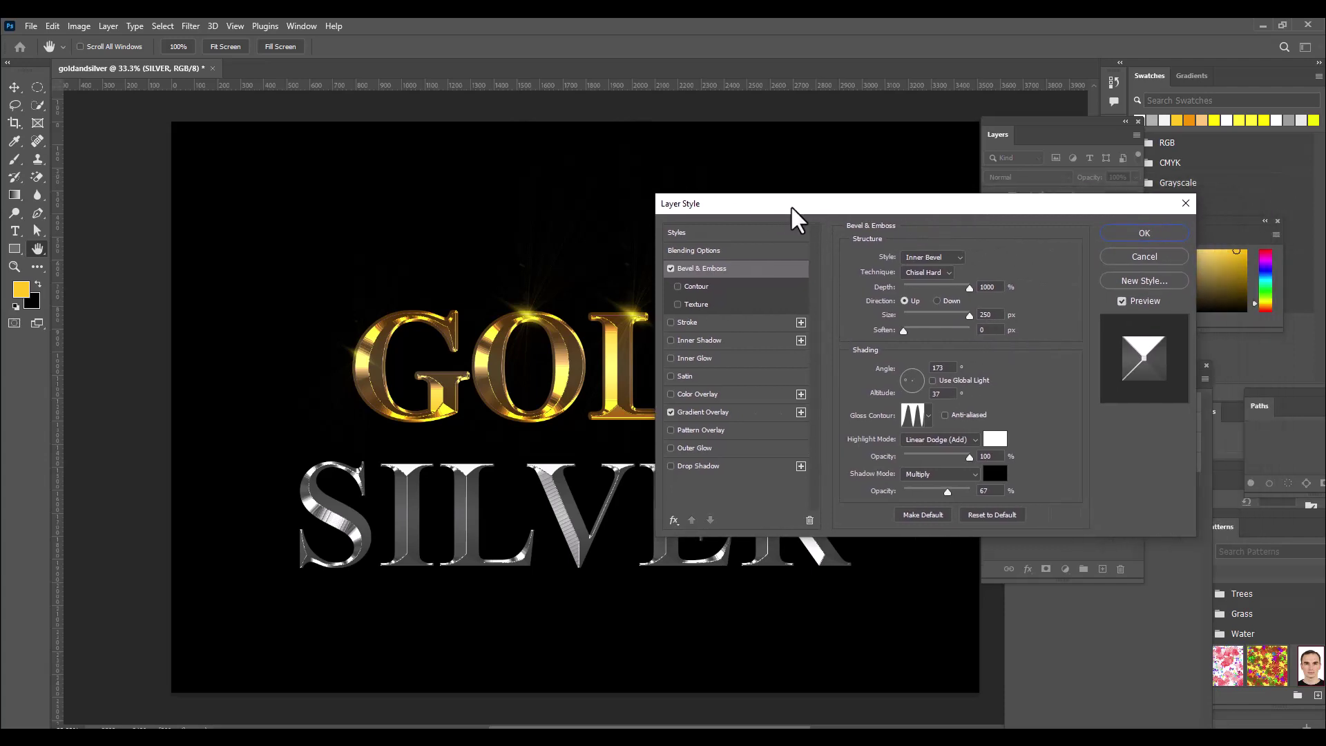
left_click(1122, 235)
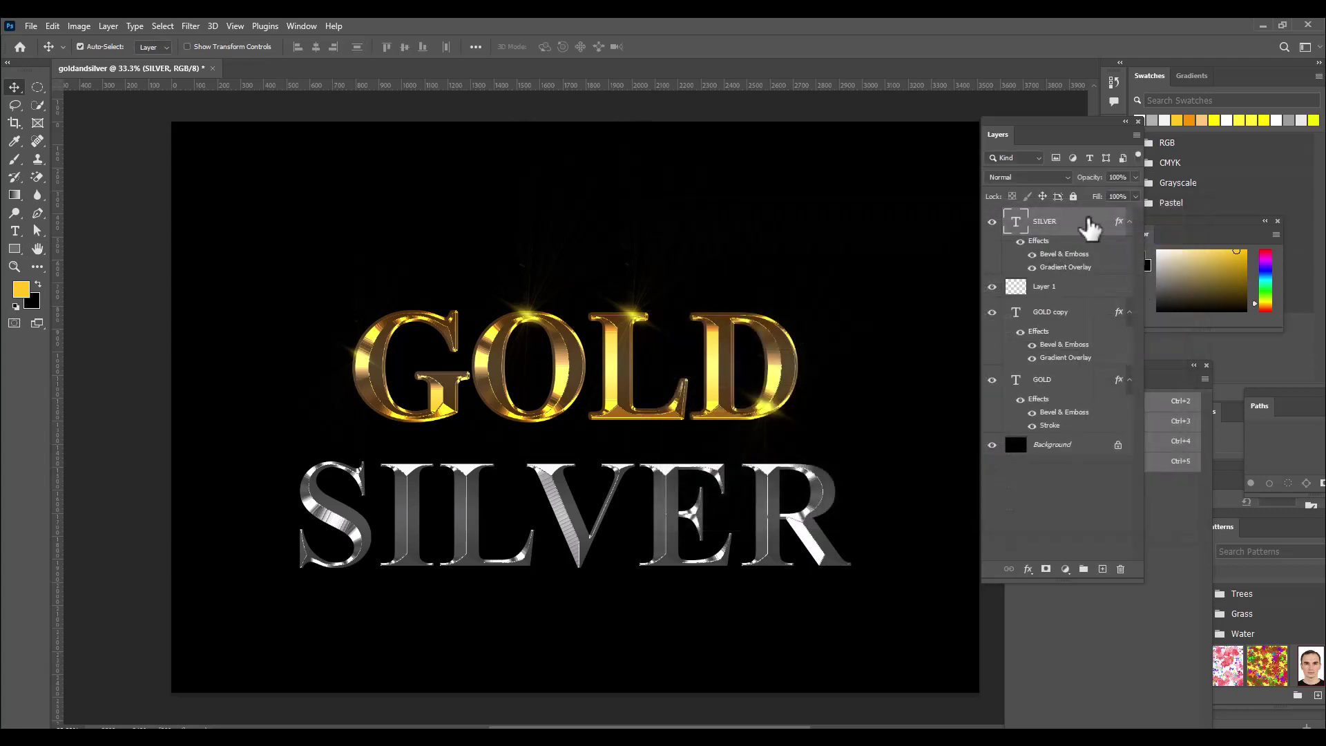
Duplicate the SILVER layer and clear the layer style from the original beneath the copy
key("ctrl+j")
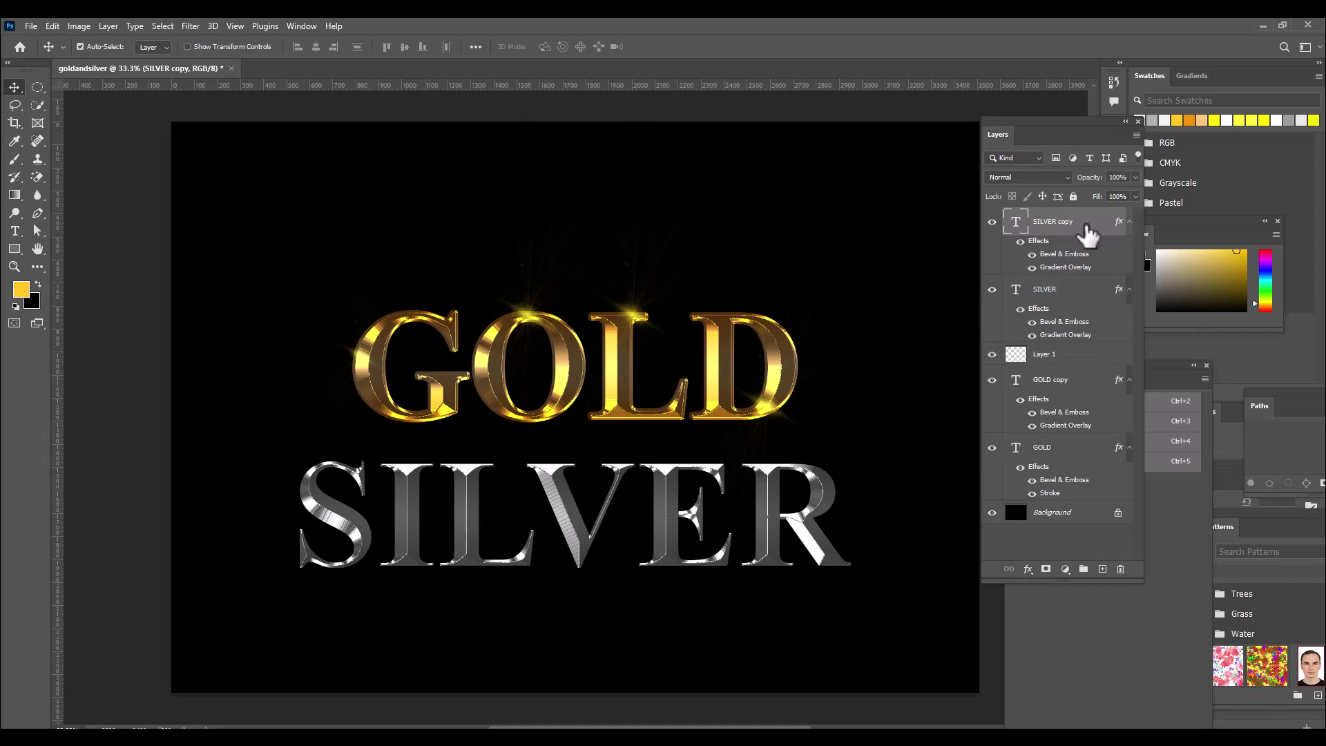
left_click(1064, 296)
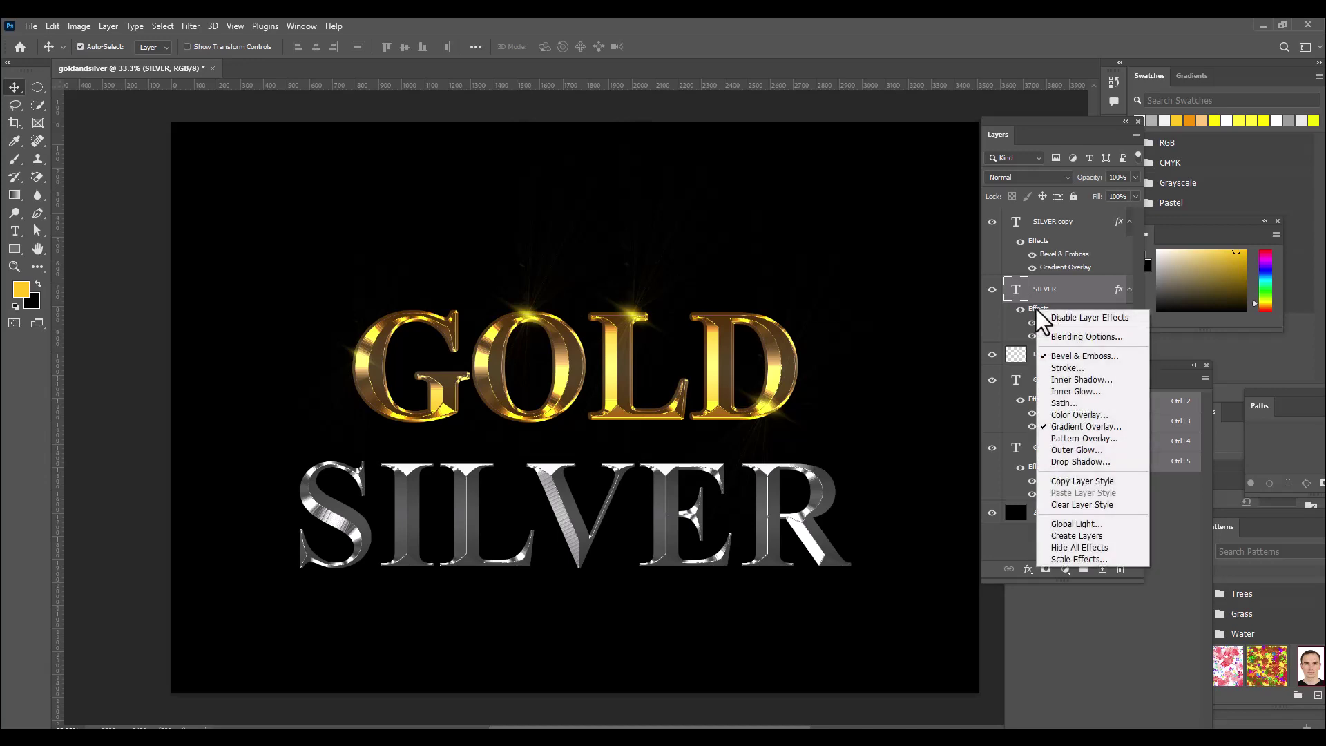
left_click(1095, 505)
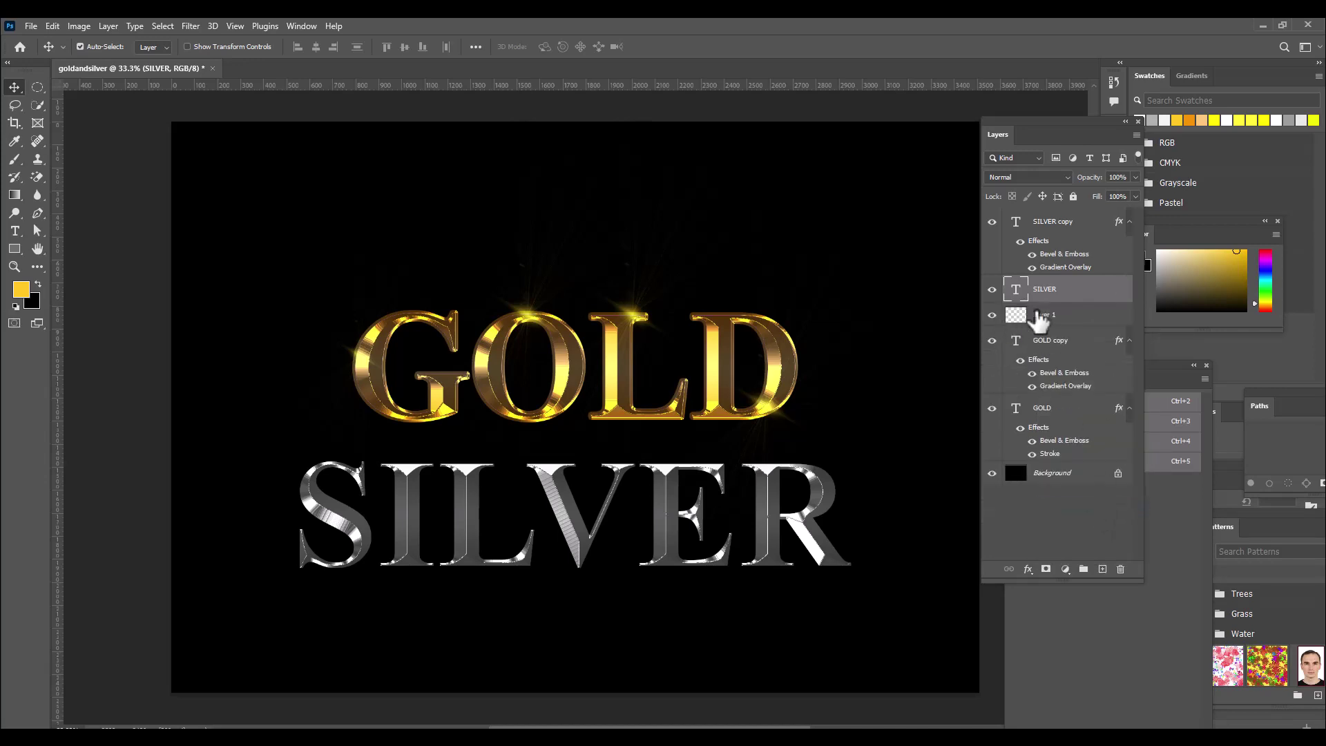
Add a 13 px outside stroke to the original SILVER layer with a reflected gradient from #e9e8e7 to light grey
double_click(1077, 293)
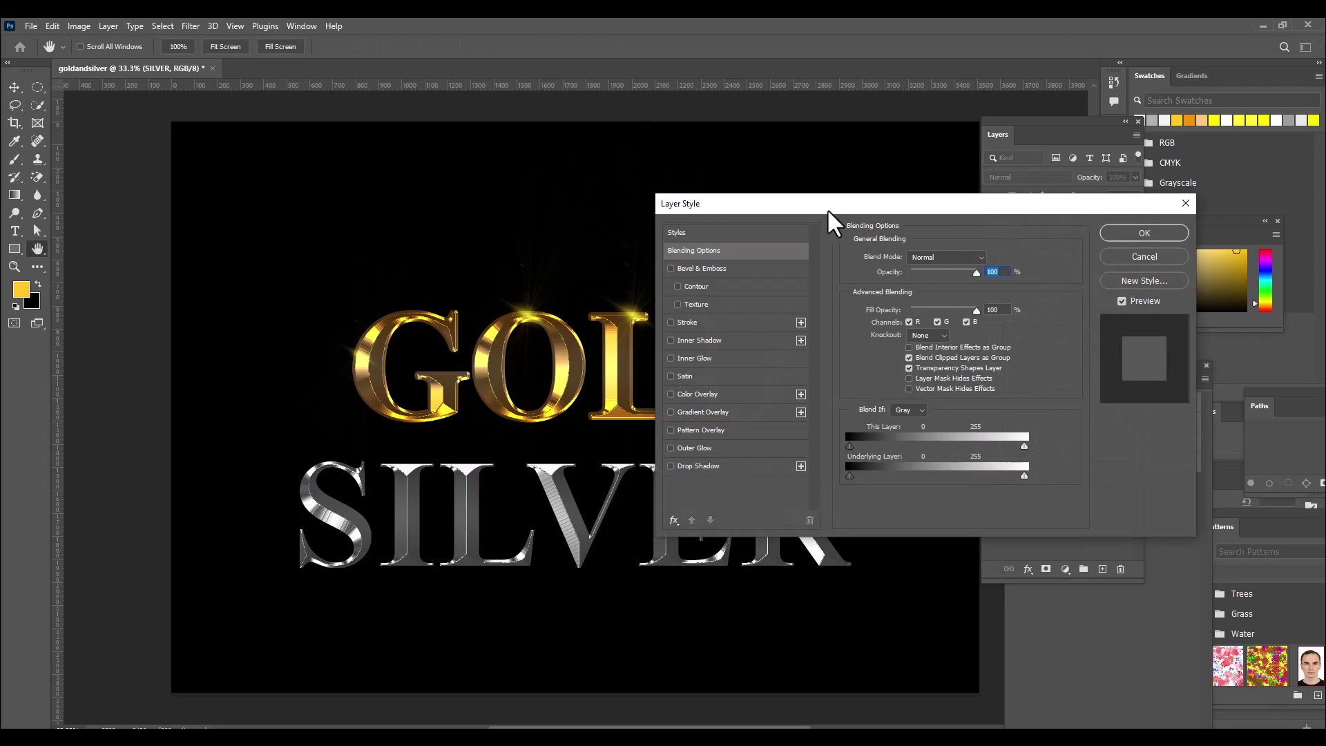
left_click_drag(828, 207, 936, 152)
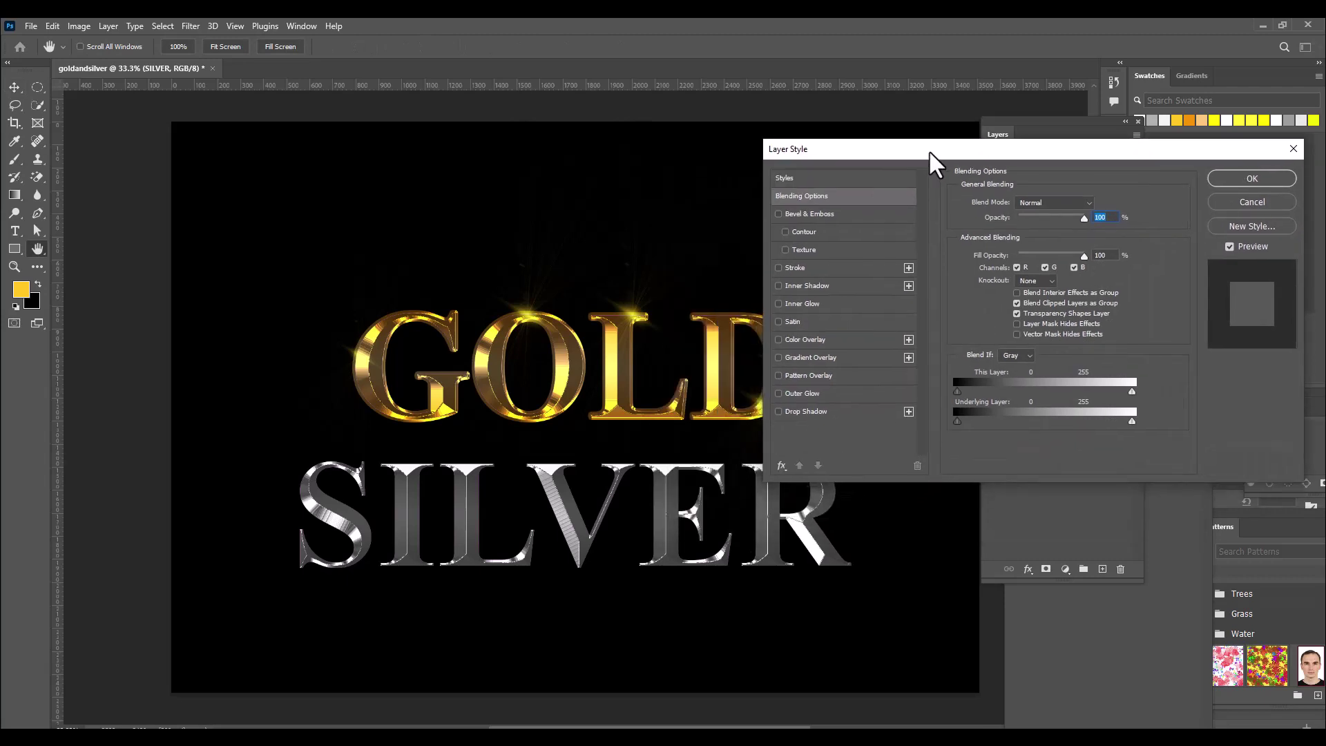
left_click(794, 268)
left_click(1009, 304)
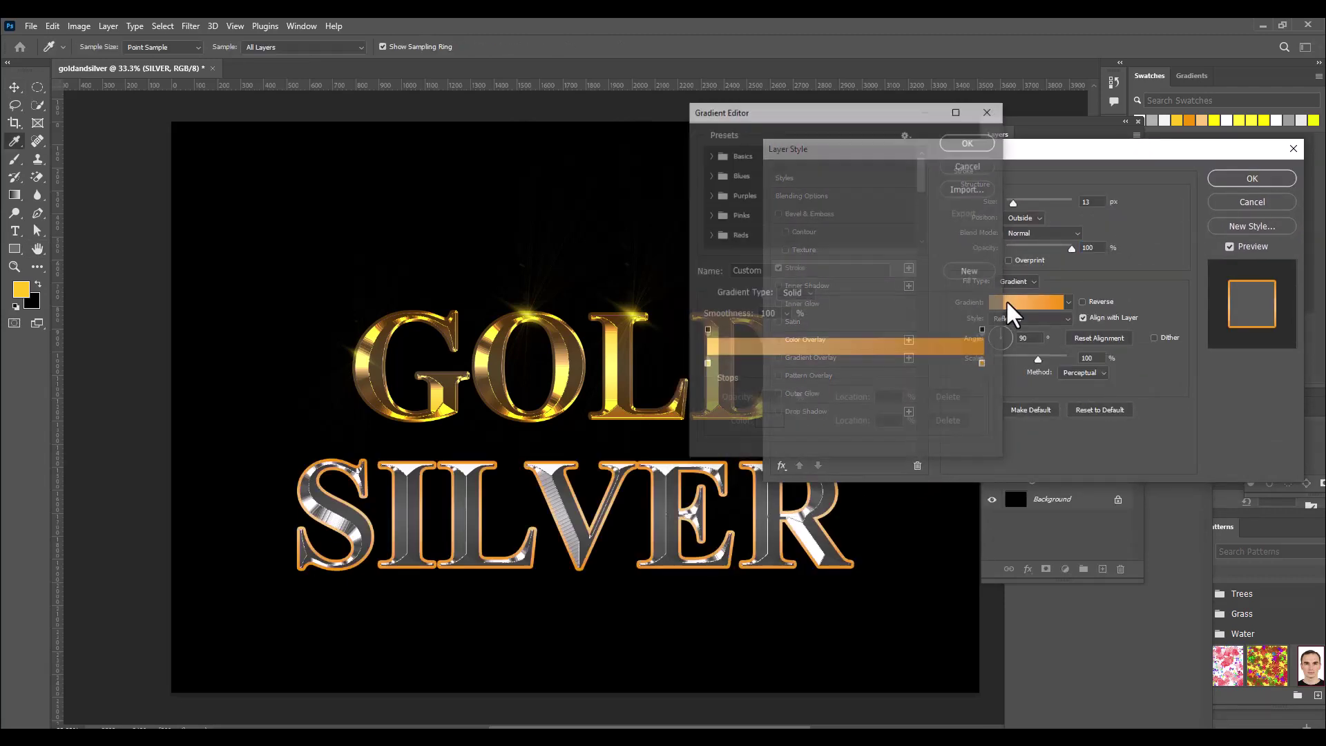
double_click(705, 365)
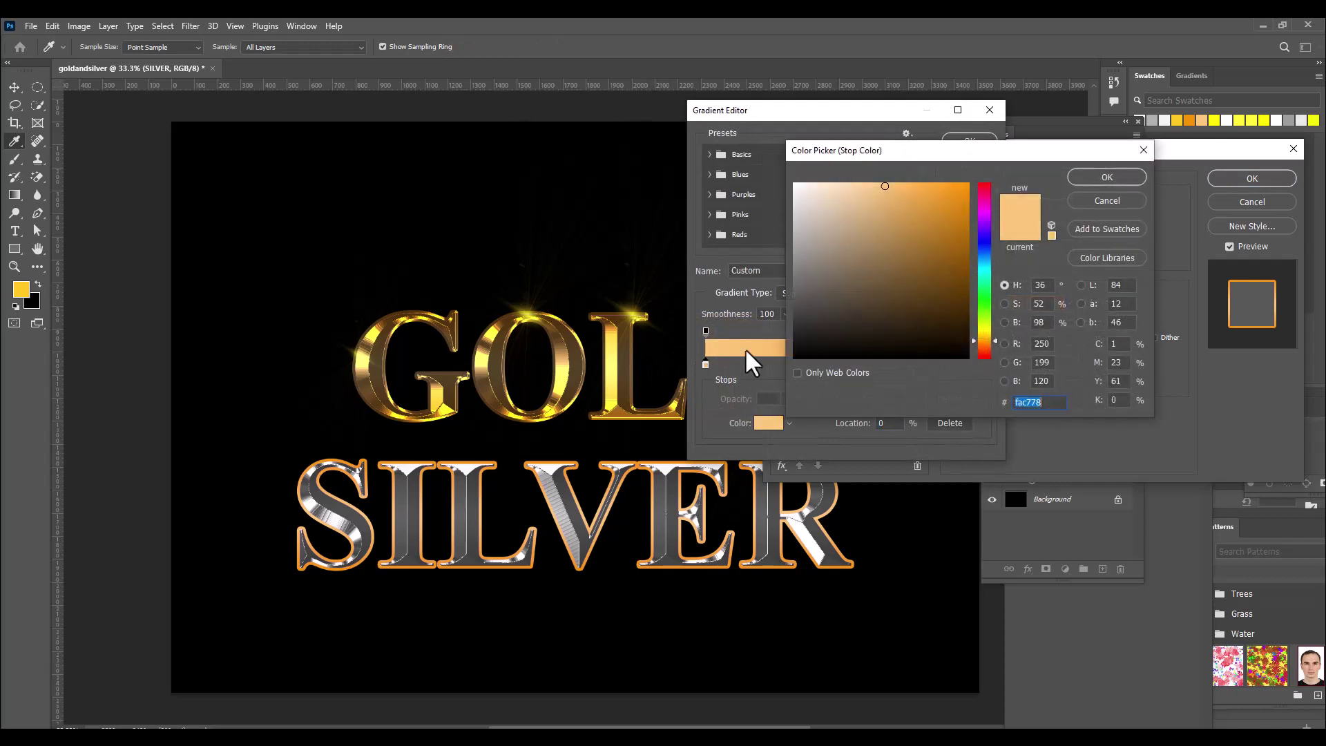
left_click(795, 198)
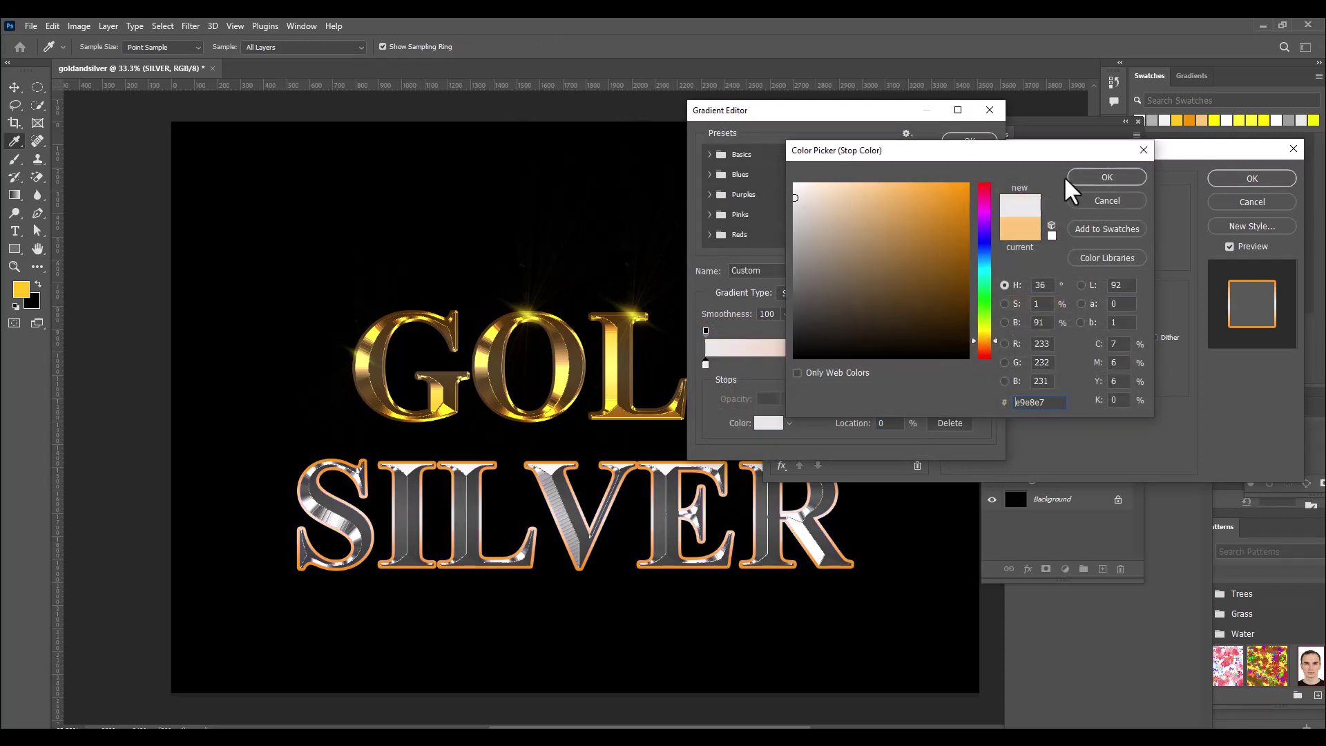
left_click(1107, 177)
double_click(984, 365)
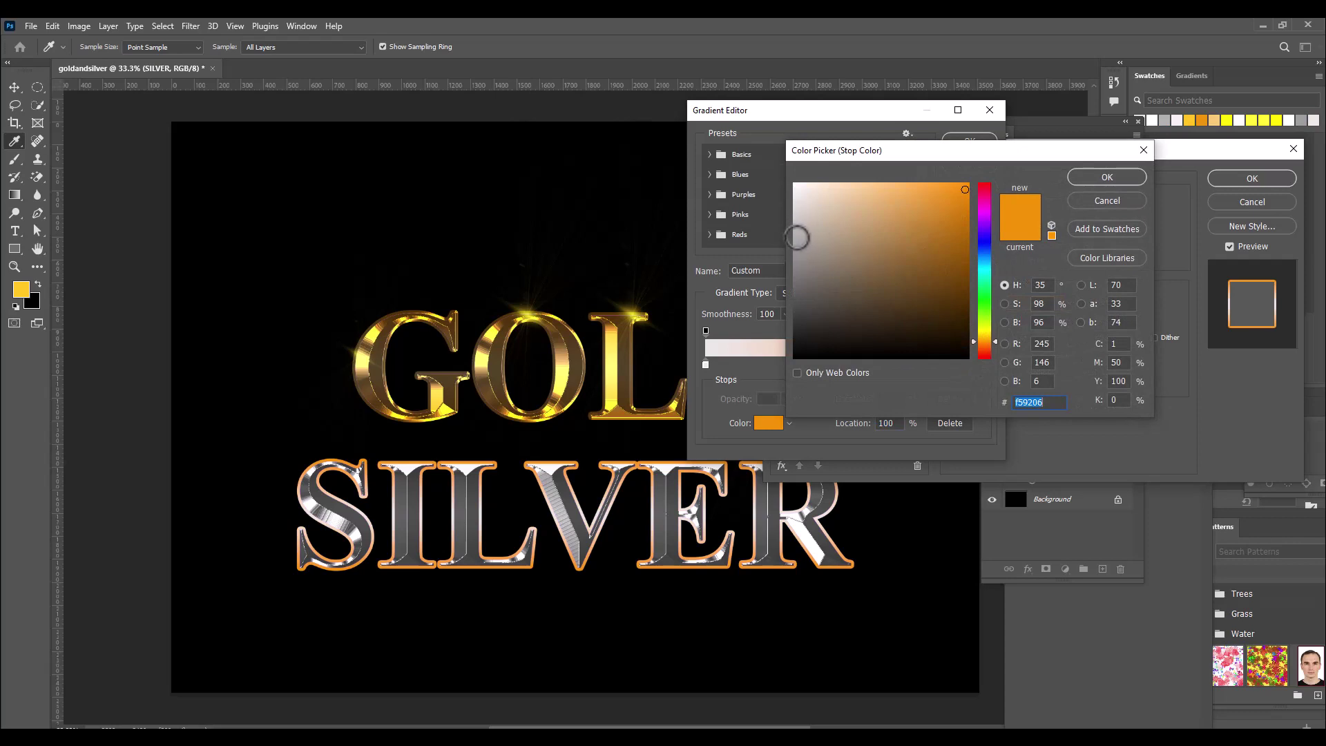
left_click(797, 236)
left_click(1107, 177)
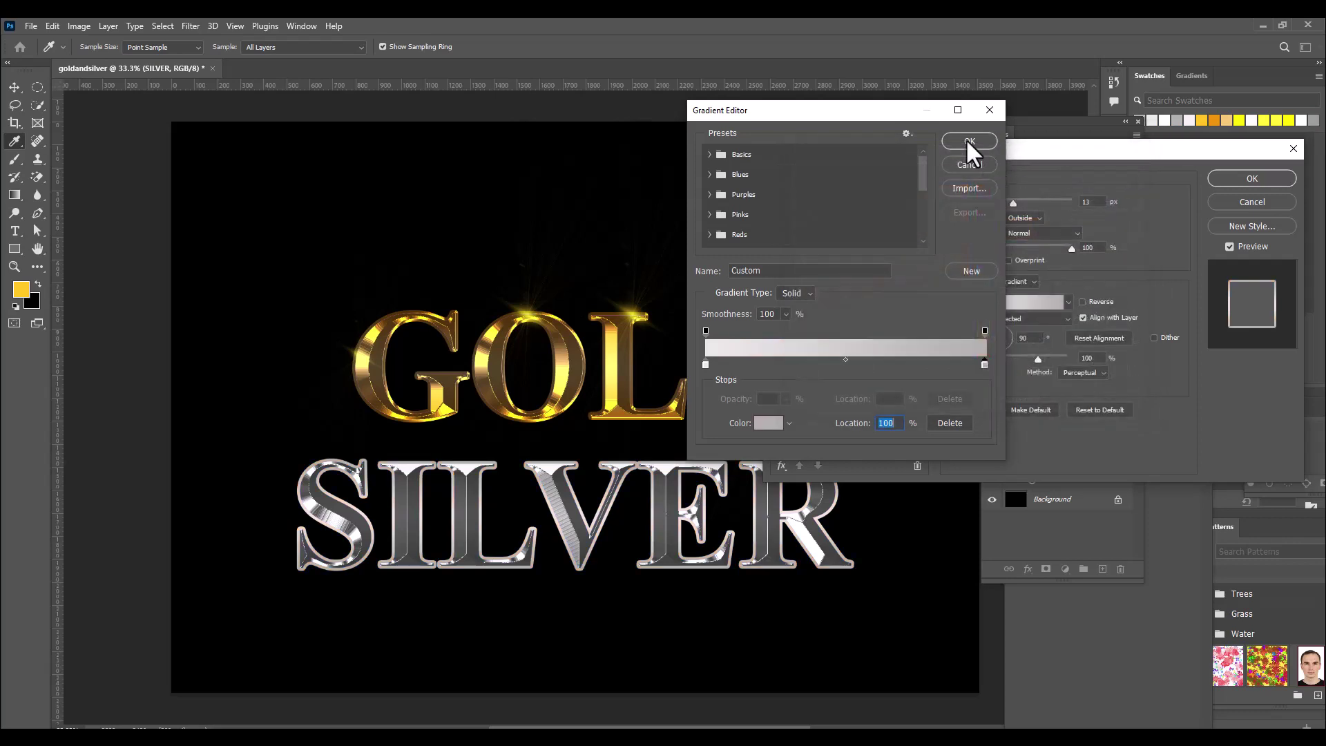
left_click(969, 139)
left_click_drag(890, 145, 933, 159)
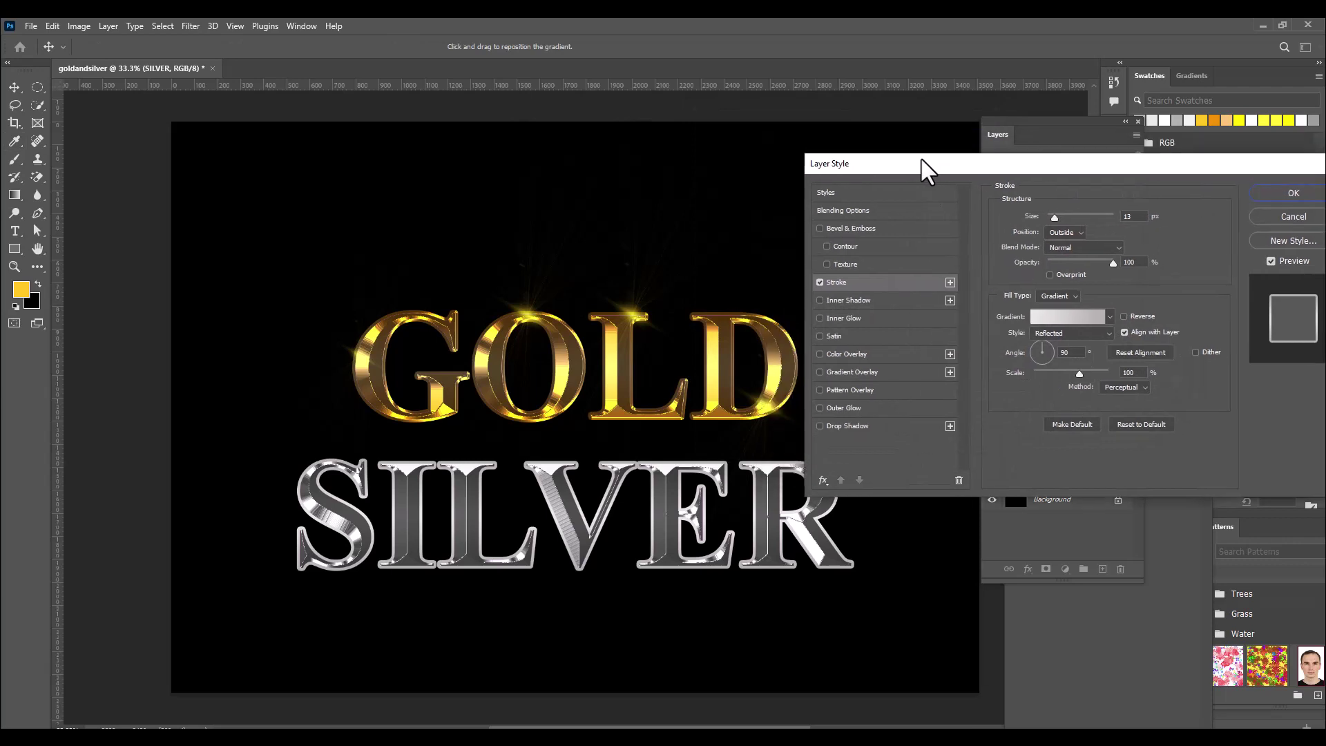
Enable Bevel & Emboss on the original SILVER layer with the Stroke Emboss style
left_click(862, 228)
left_click_drag(1001, 172, 906, 172)
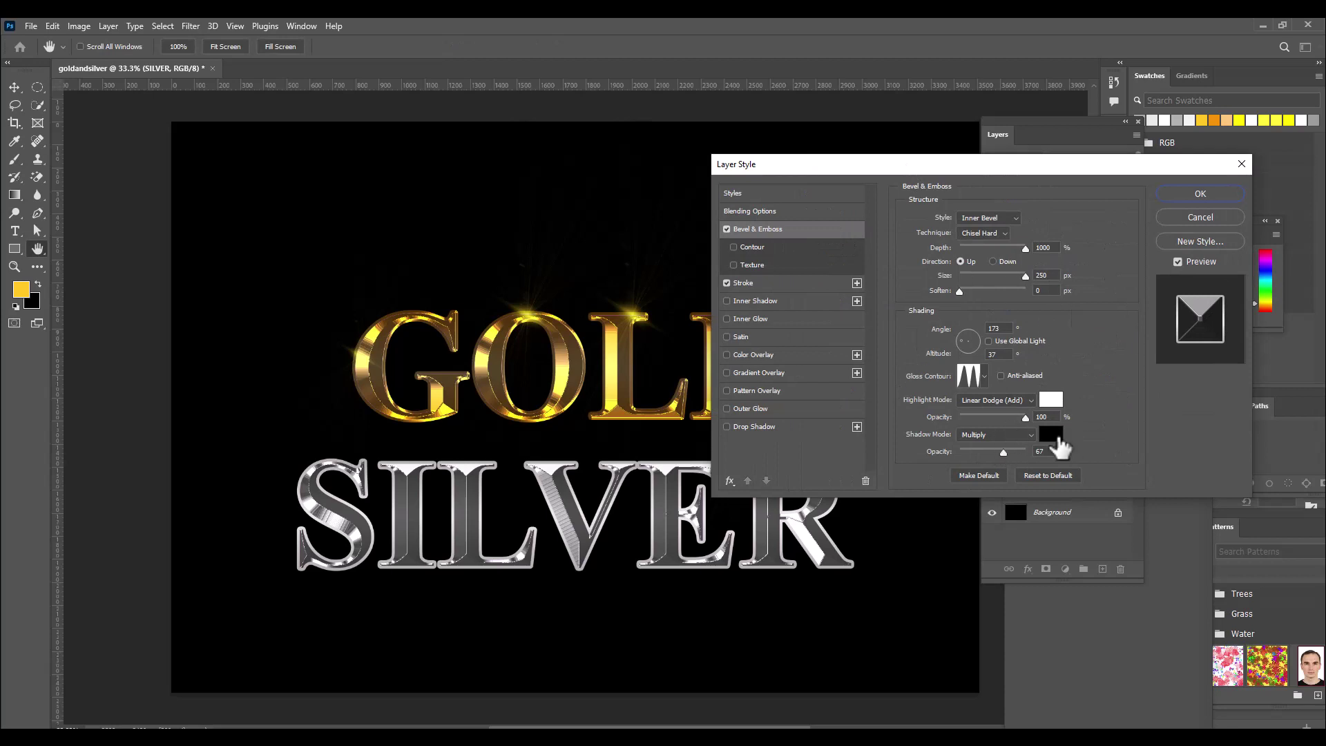
left_click_drag(944, 169, 965, 179)
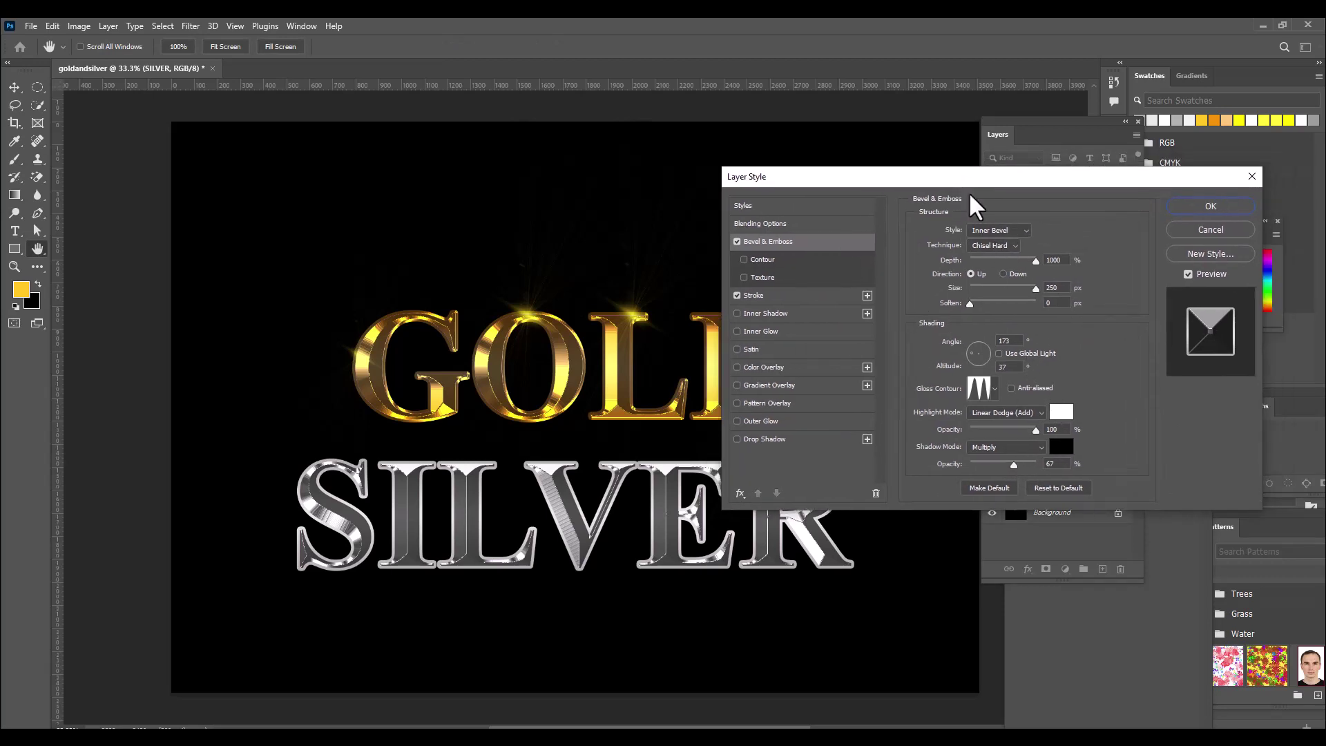
left_click(998, 232)
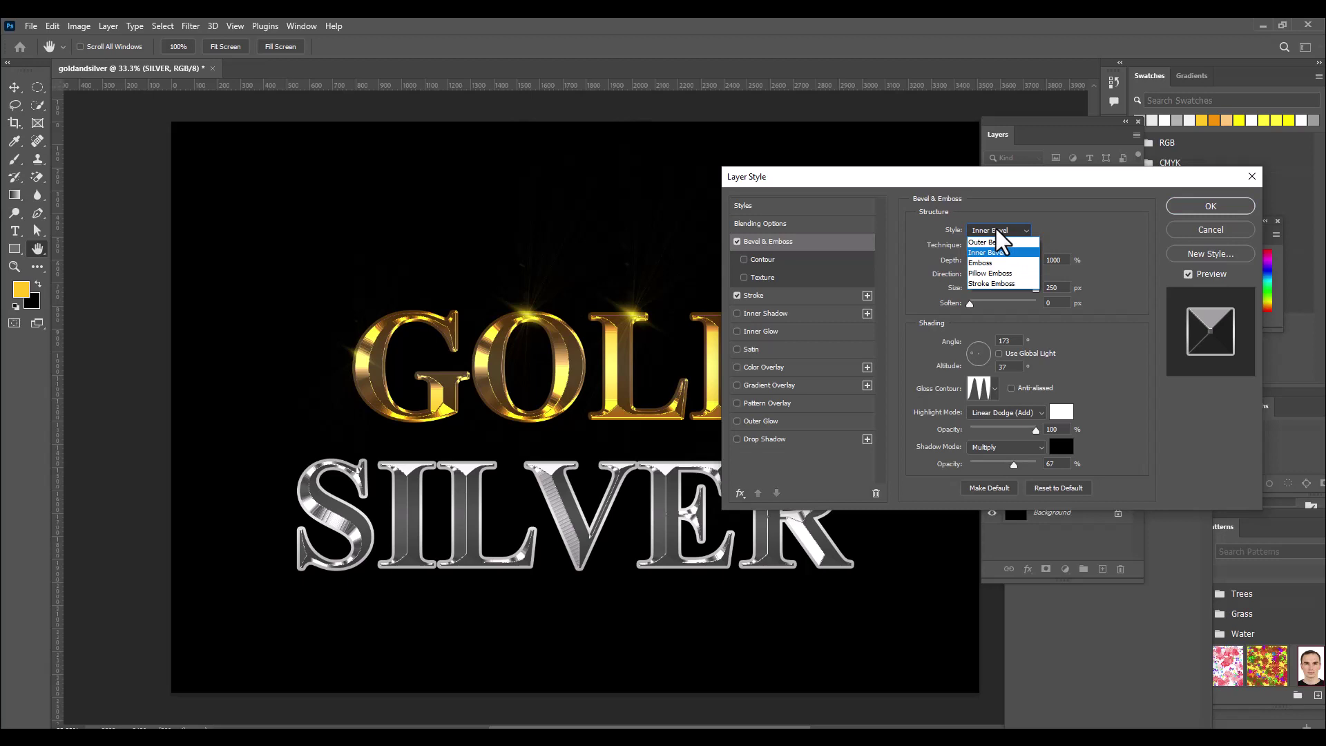
left_click(994, 284)
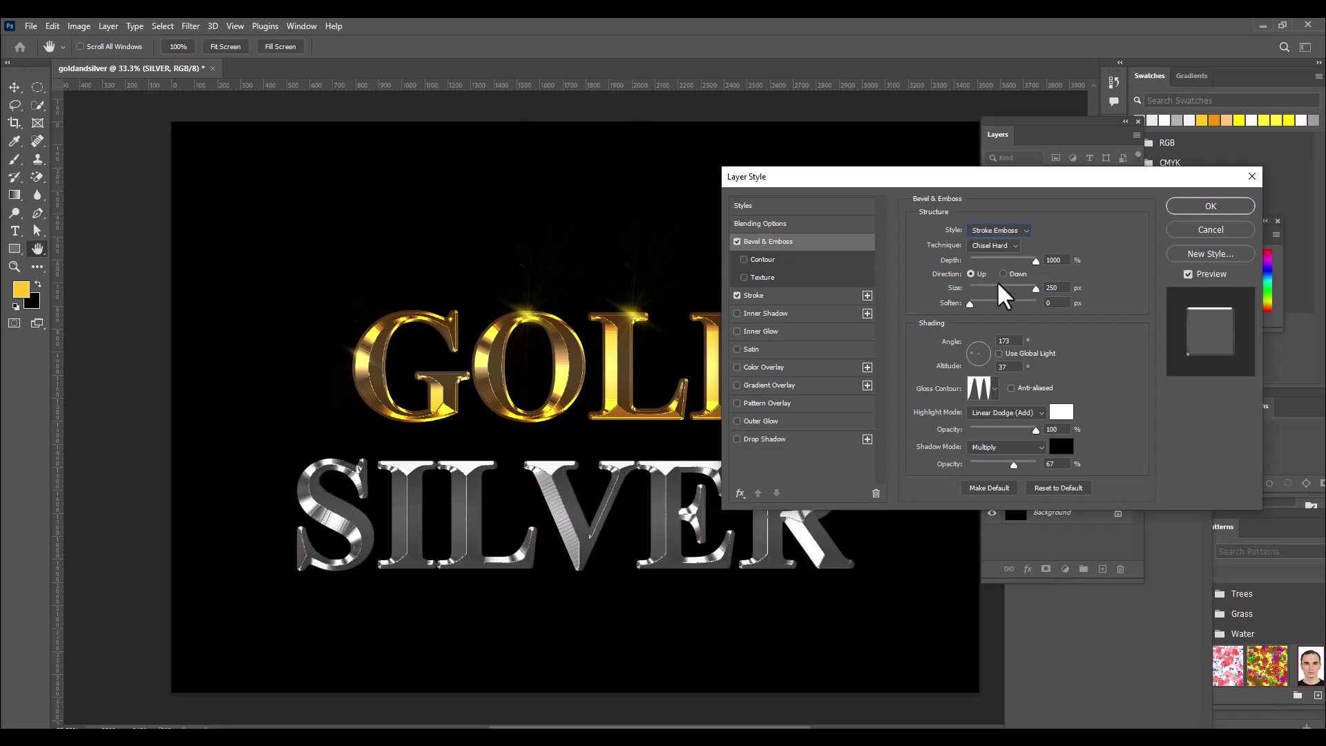
left_click_drag(881, 178, 966, 168)
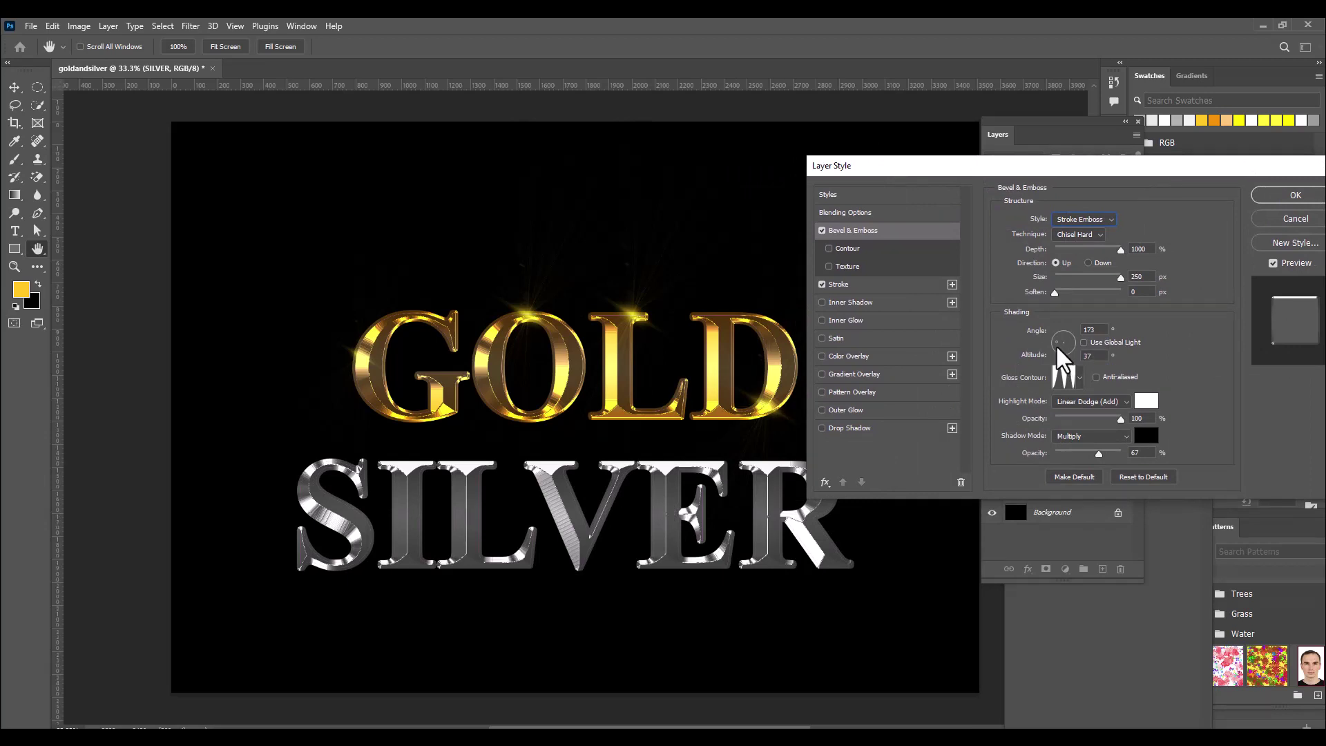
Set the original SILVER layer's bevel angle to 127° and enable its triple-peak Contour at 100% range, applying the layer style
left_click_drag(1056, 343, 1059, 341)
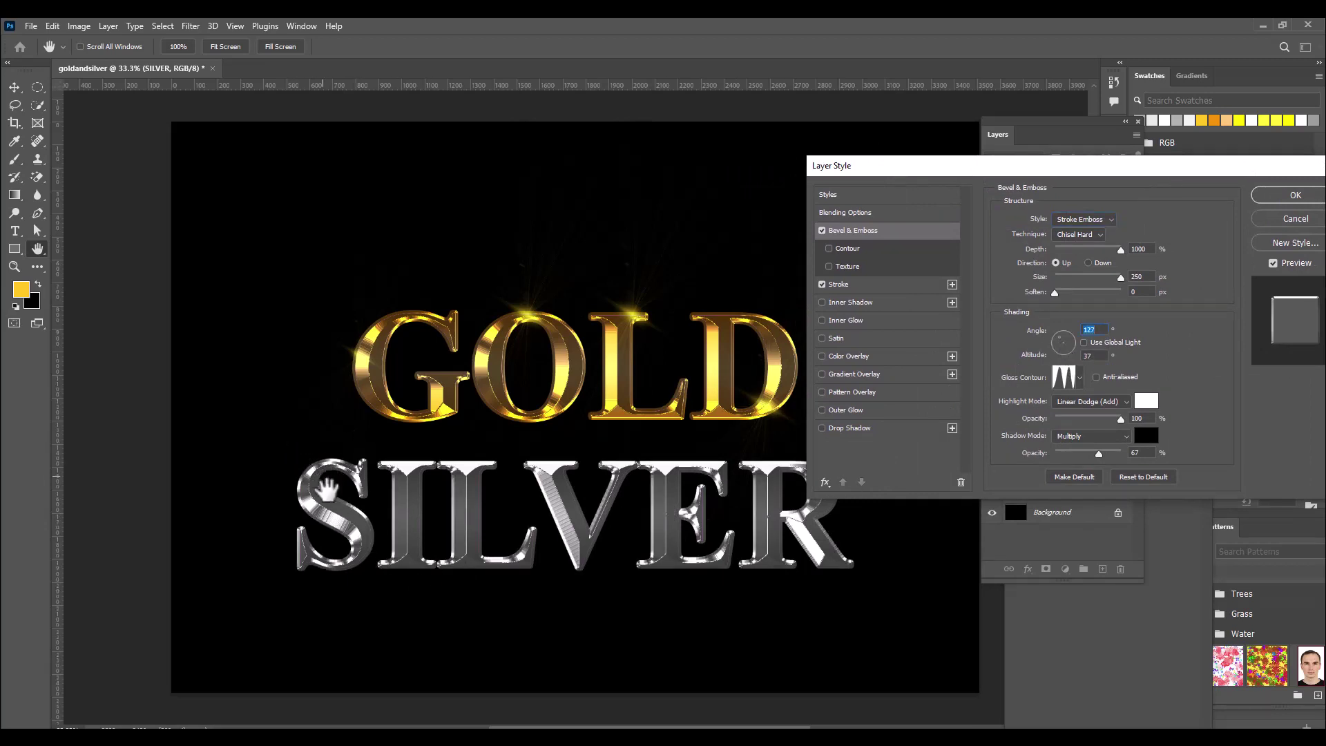
left_click_drag(899, 173, 917, 185)
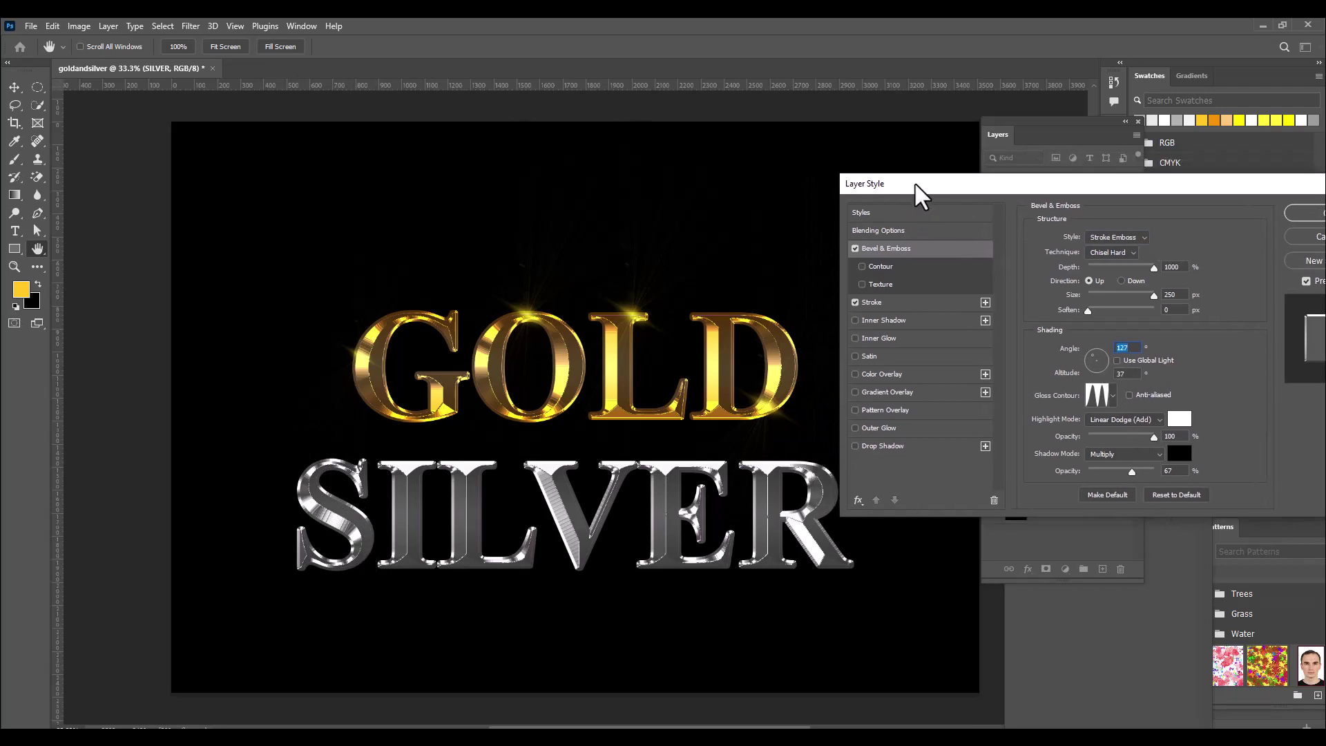
left_click(863, 266)
left_click(902, 265)
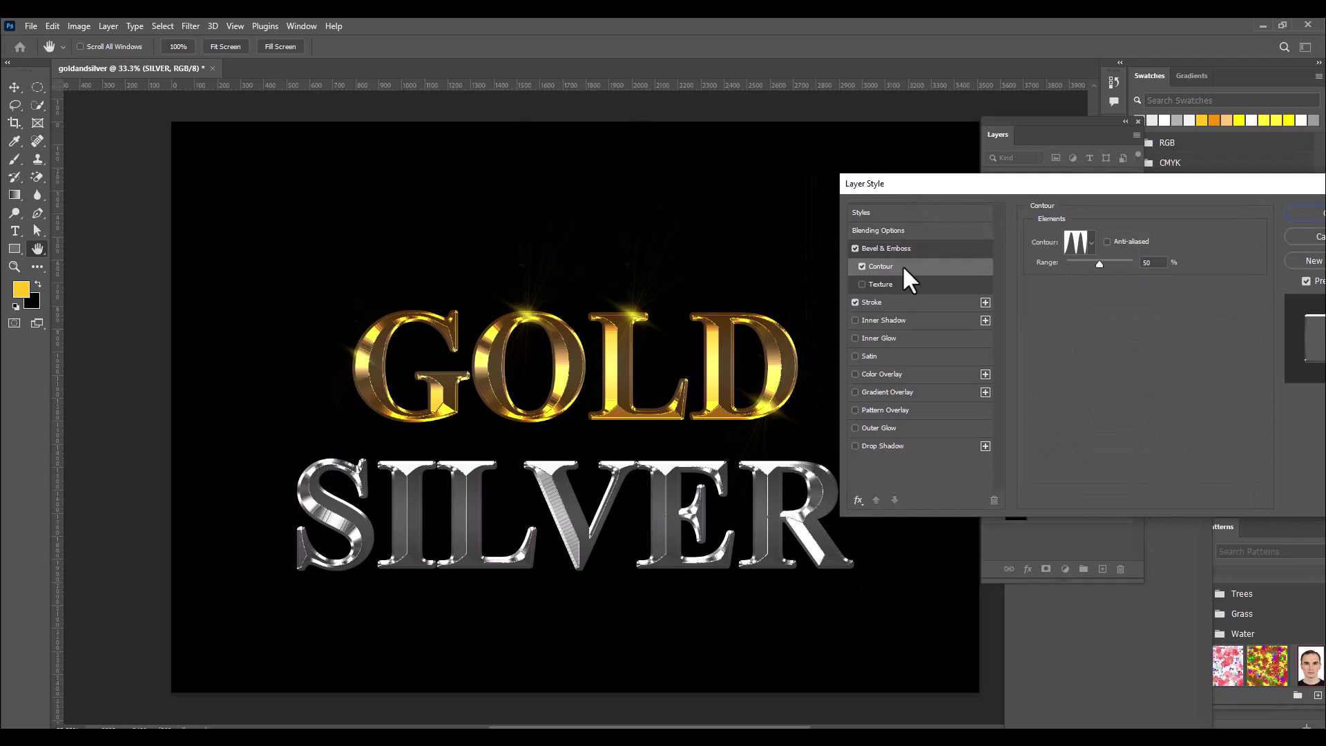
left_click(1089, 244)
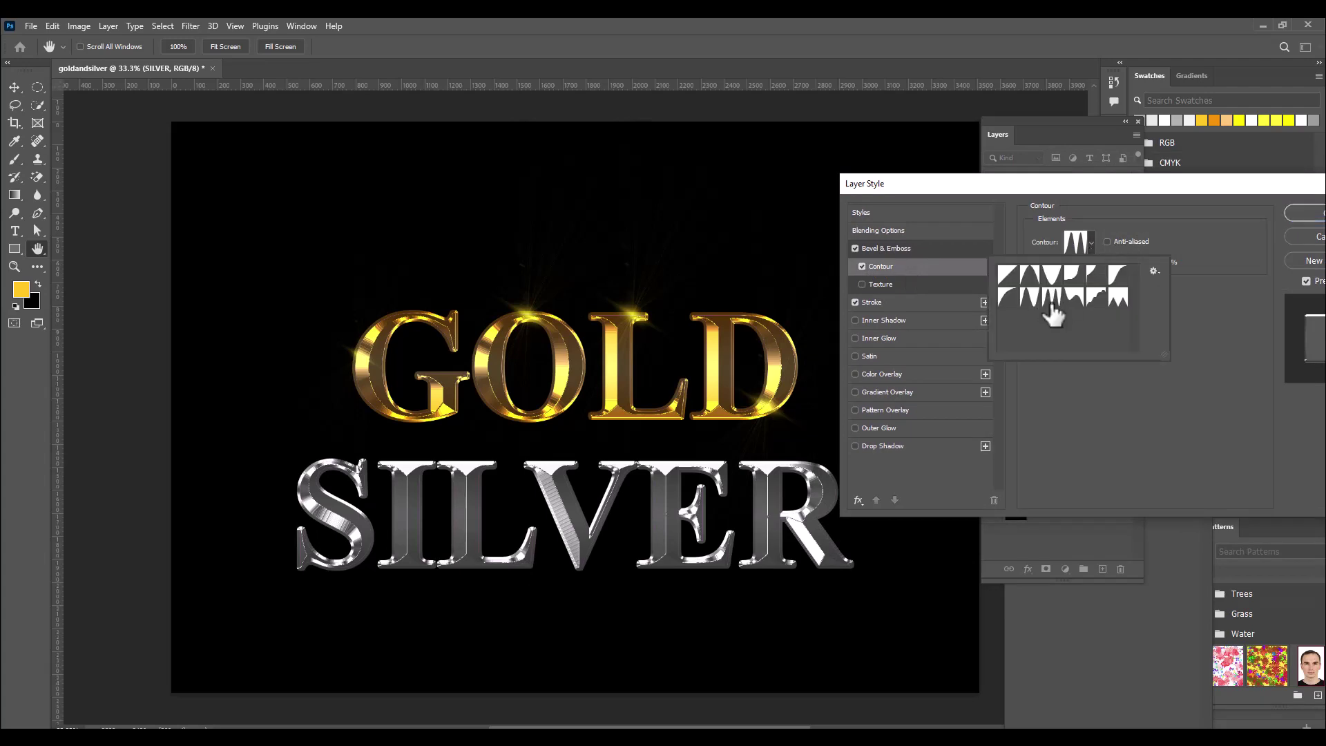
left_click(1051, 299)
left_click(1042, 241)
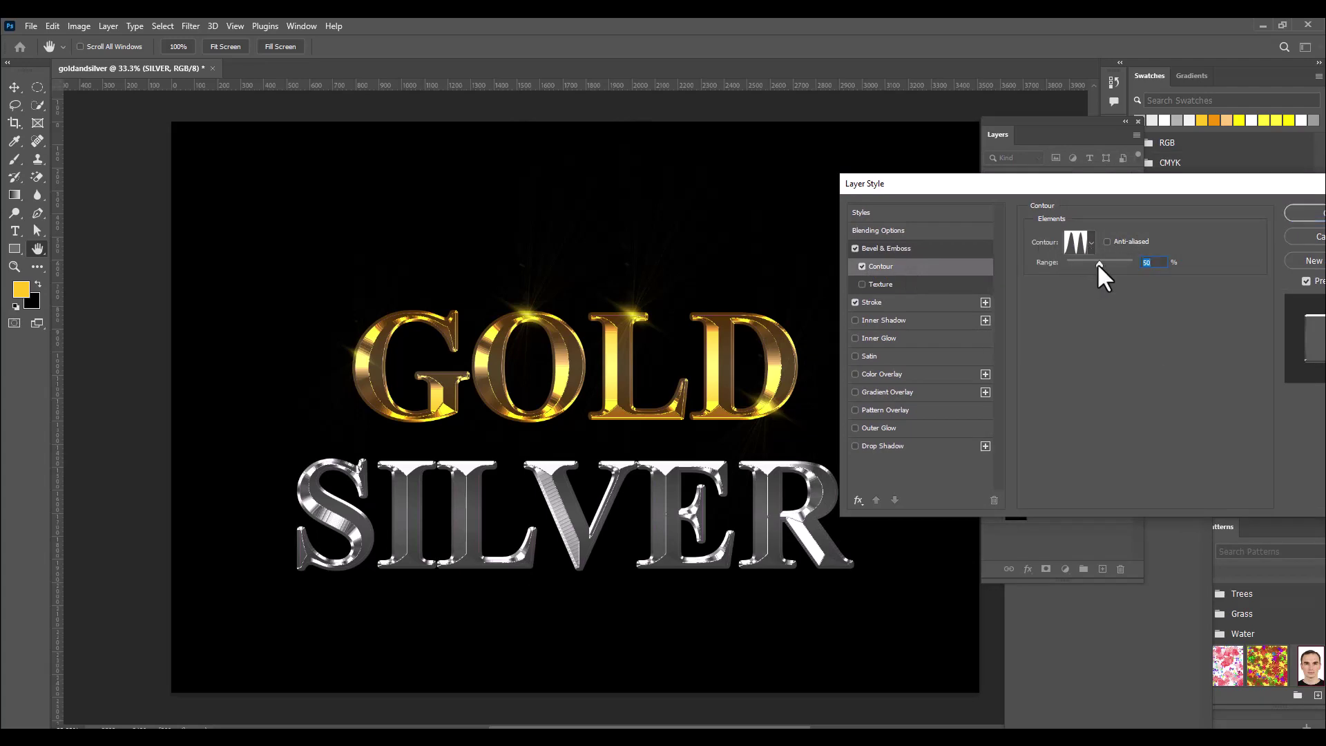
left_click_drag(1099, 265, 1175, 266)
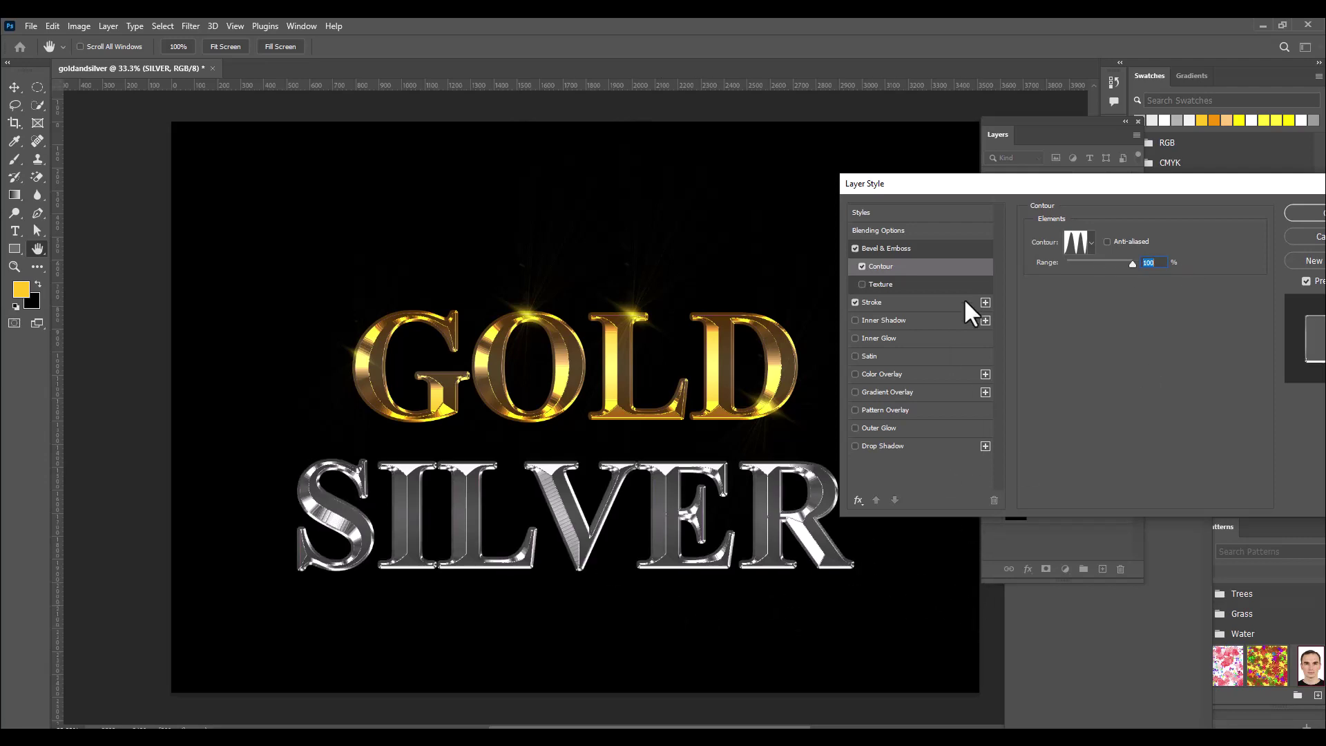
left_click_drag(953, 182, 950, 222)
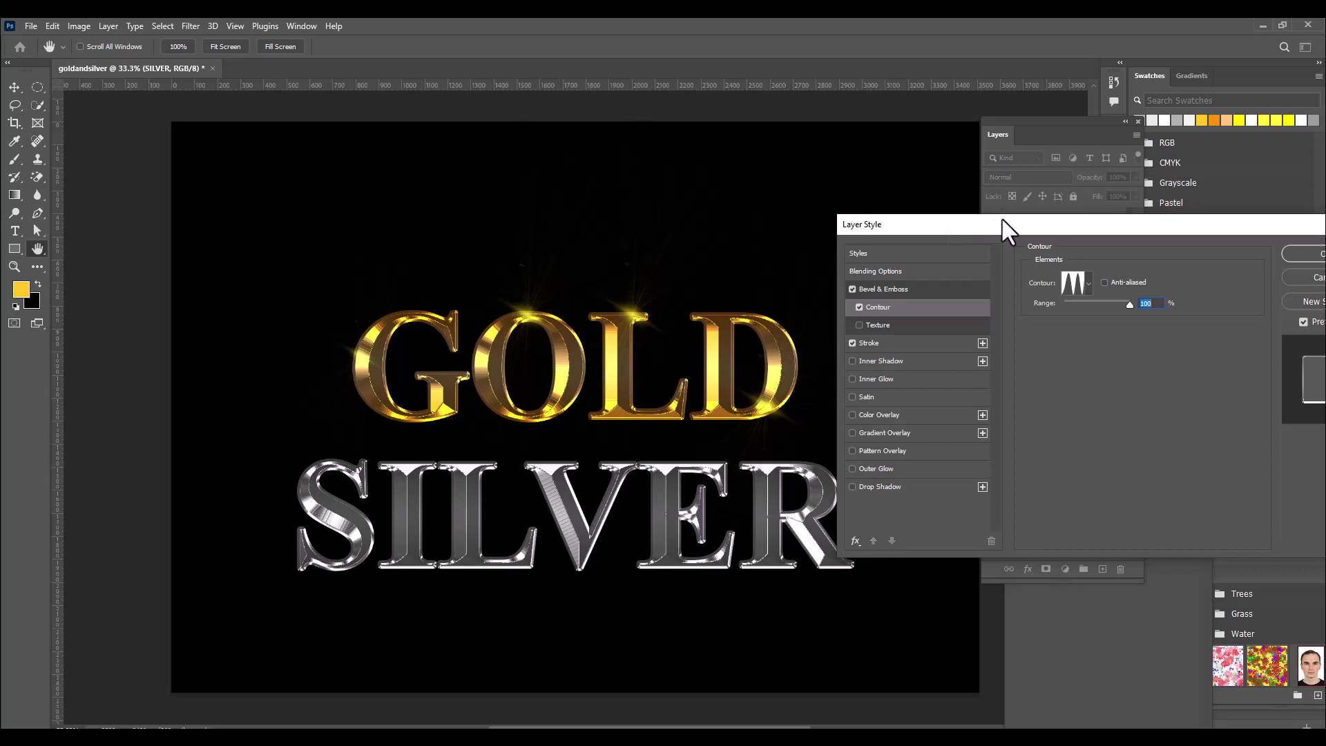
left_click_drag(1001, 219, 749, 229)
left_click(1049, 263)
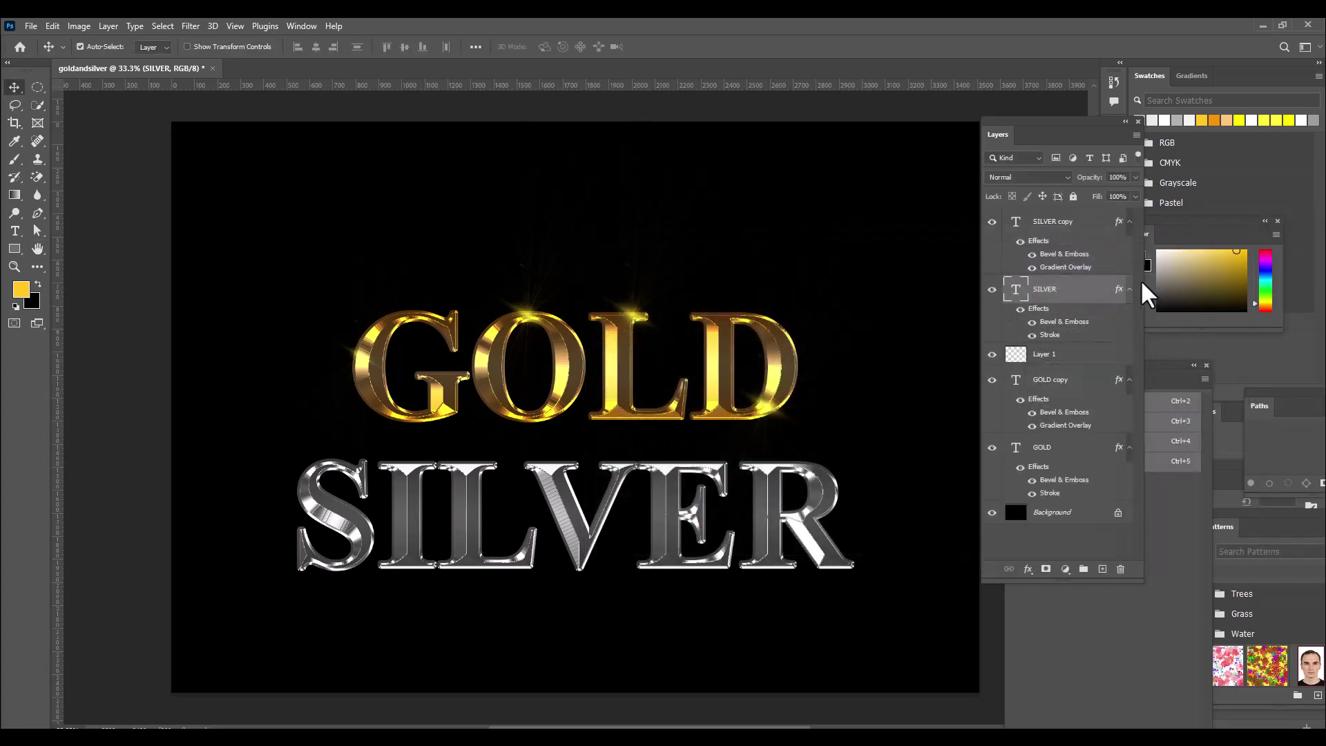
Add a new Linear Dodge (Add) layer above the SILVER copy and set the foreground colour to white #ffffff
left_click(1101, 248)
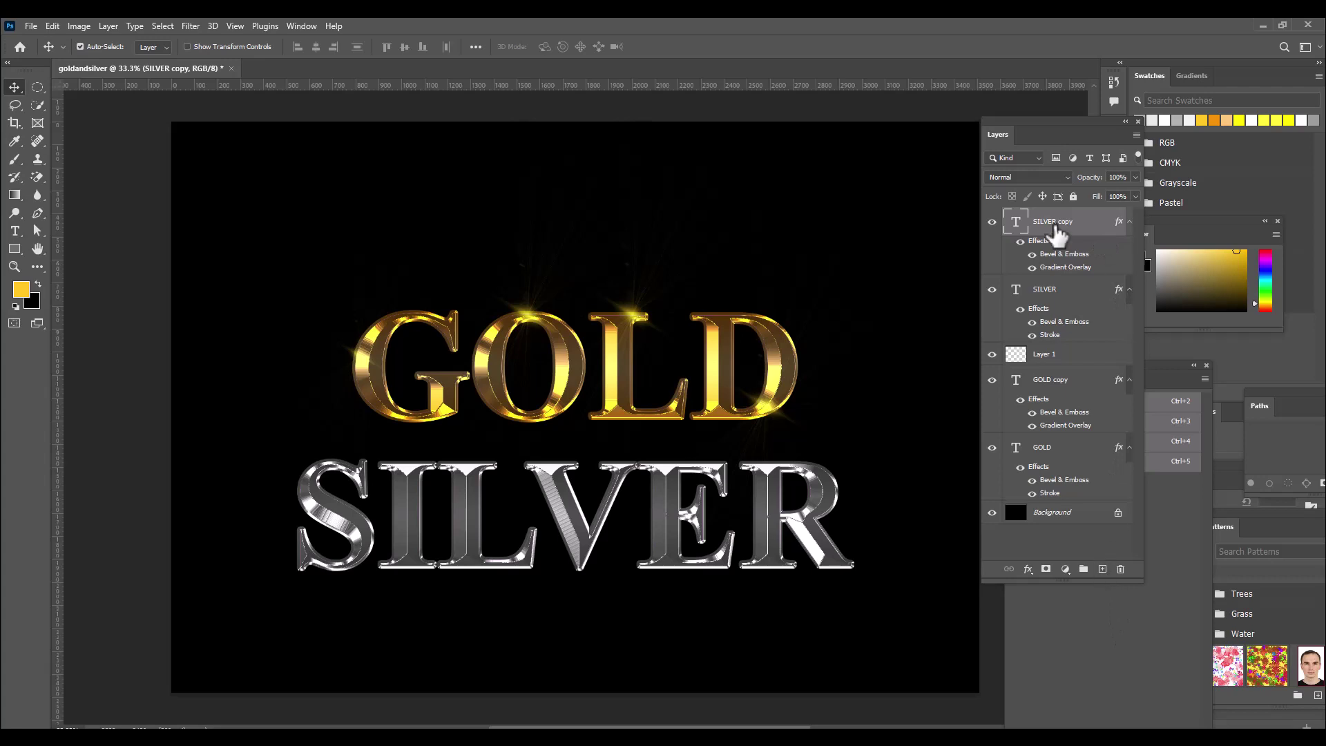
left_click(1102, 568)
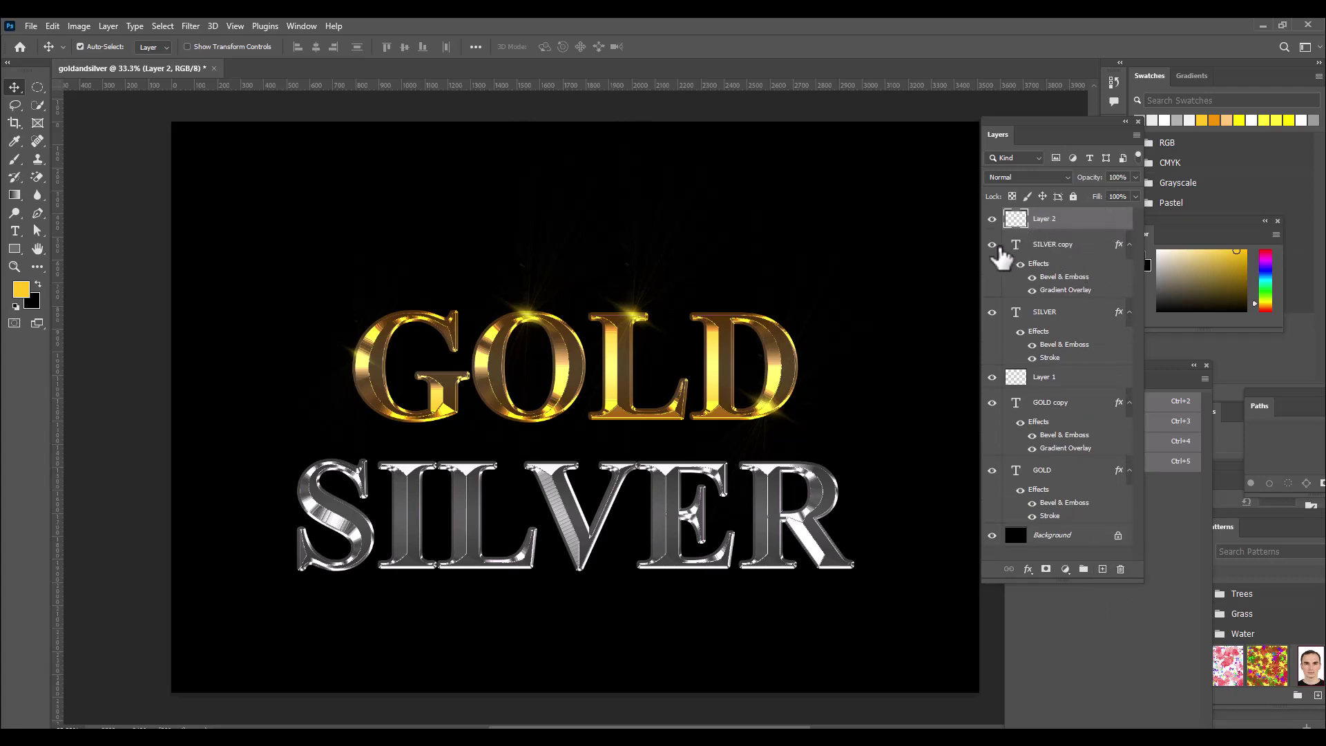
left_click(23, 292)
type("ffffff")
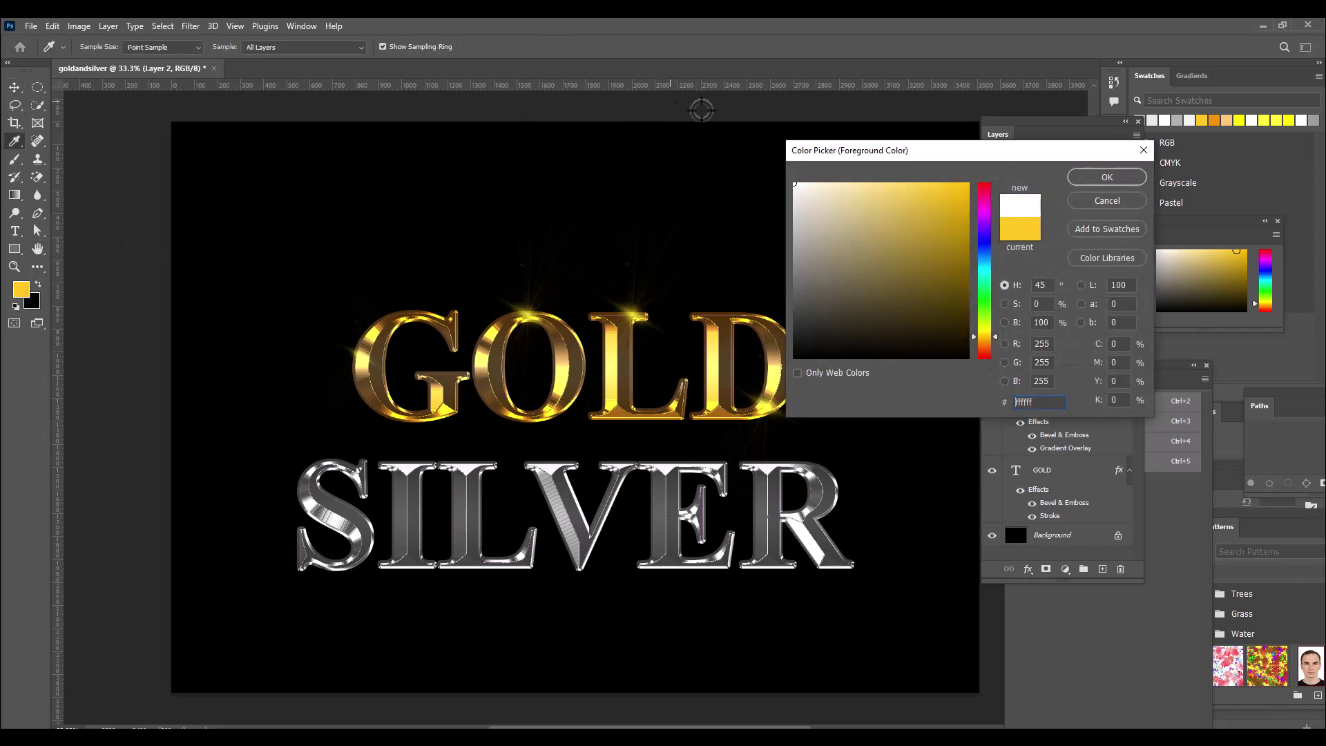
left_click(1136, 178)
left_click(1048, 180)
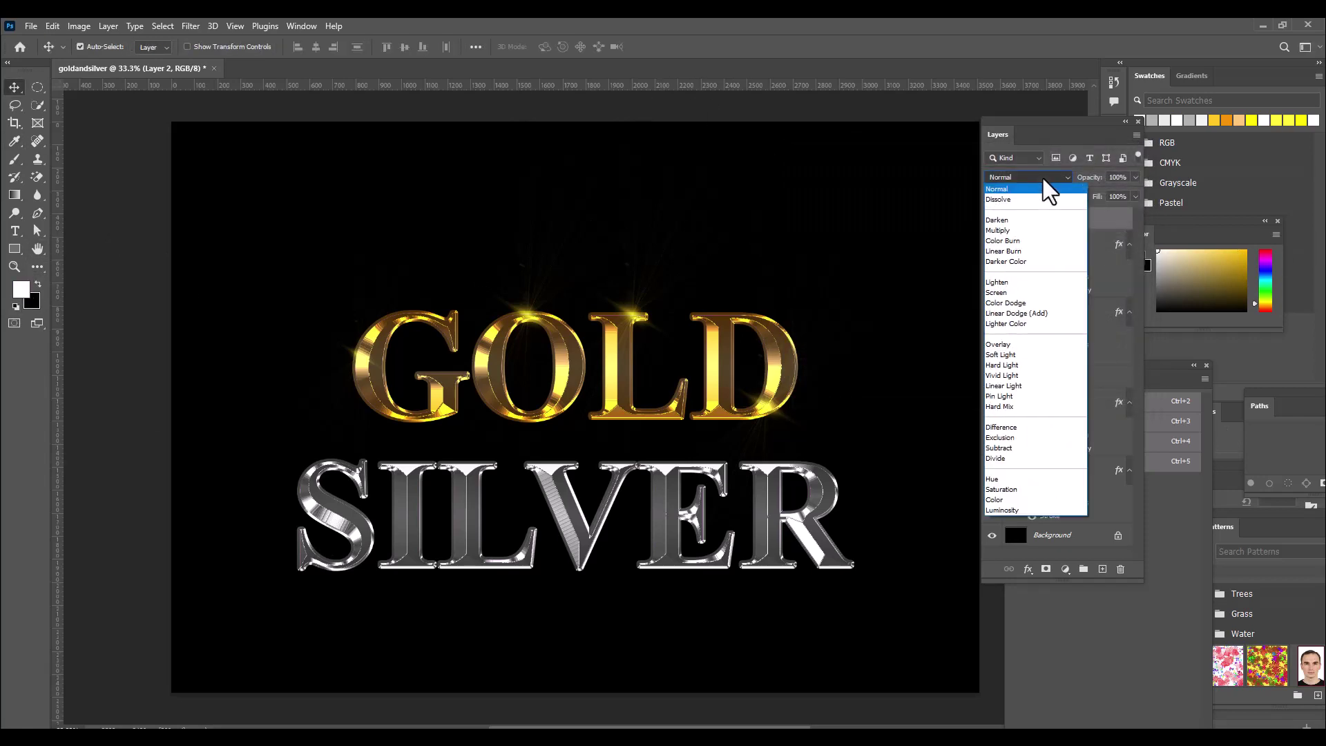
left_click(1021, 308)
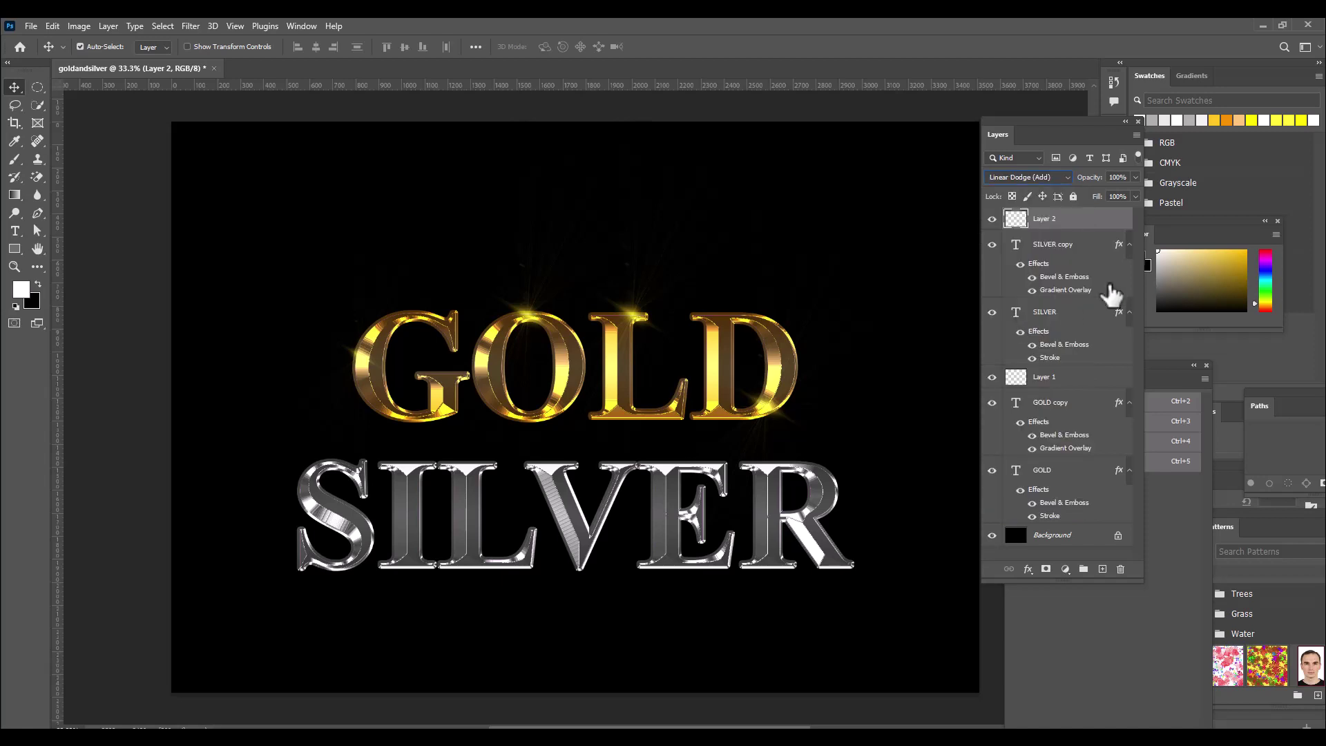
Stamp a white flare on the upper edge of the S in SILVER with the Flare 38 brush at 1300 px
left_click(14, 159)
left_click(53, 160)
left_click(91, 45)
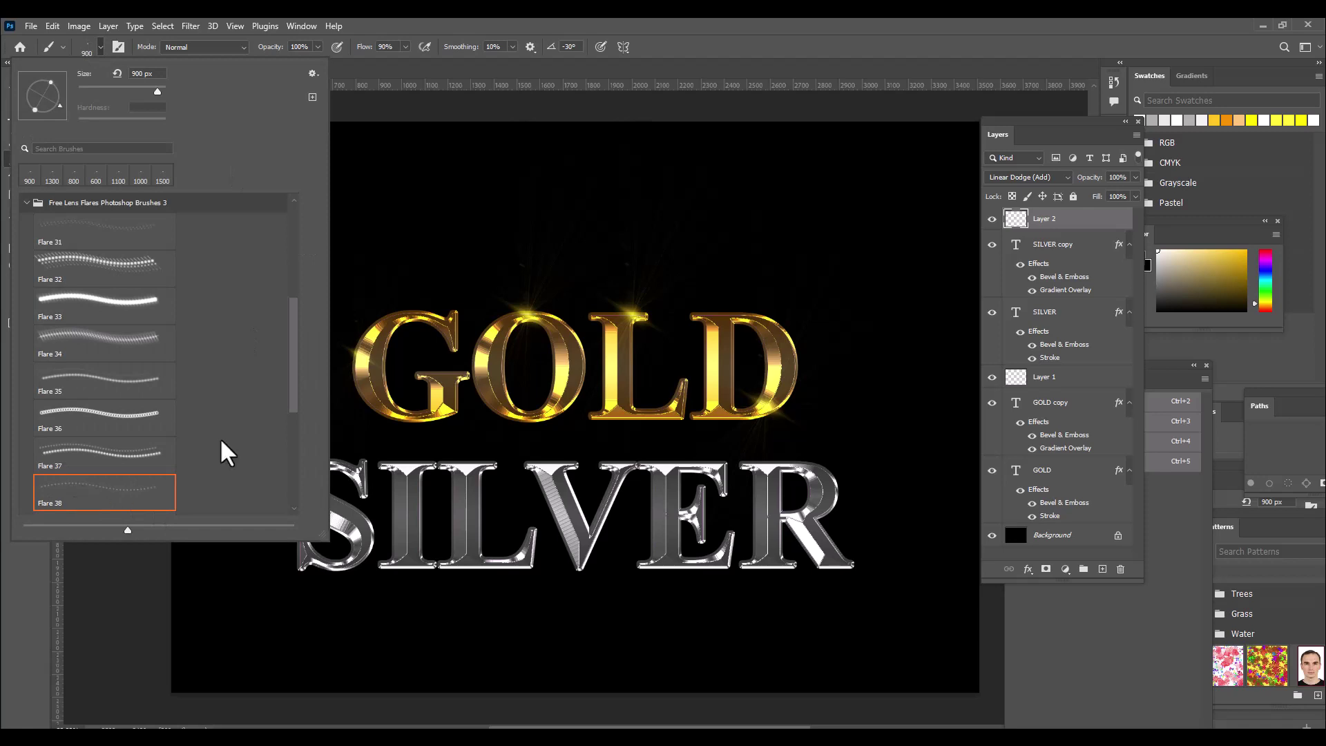
key("Return")
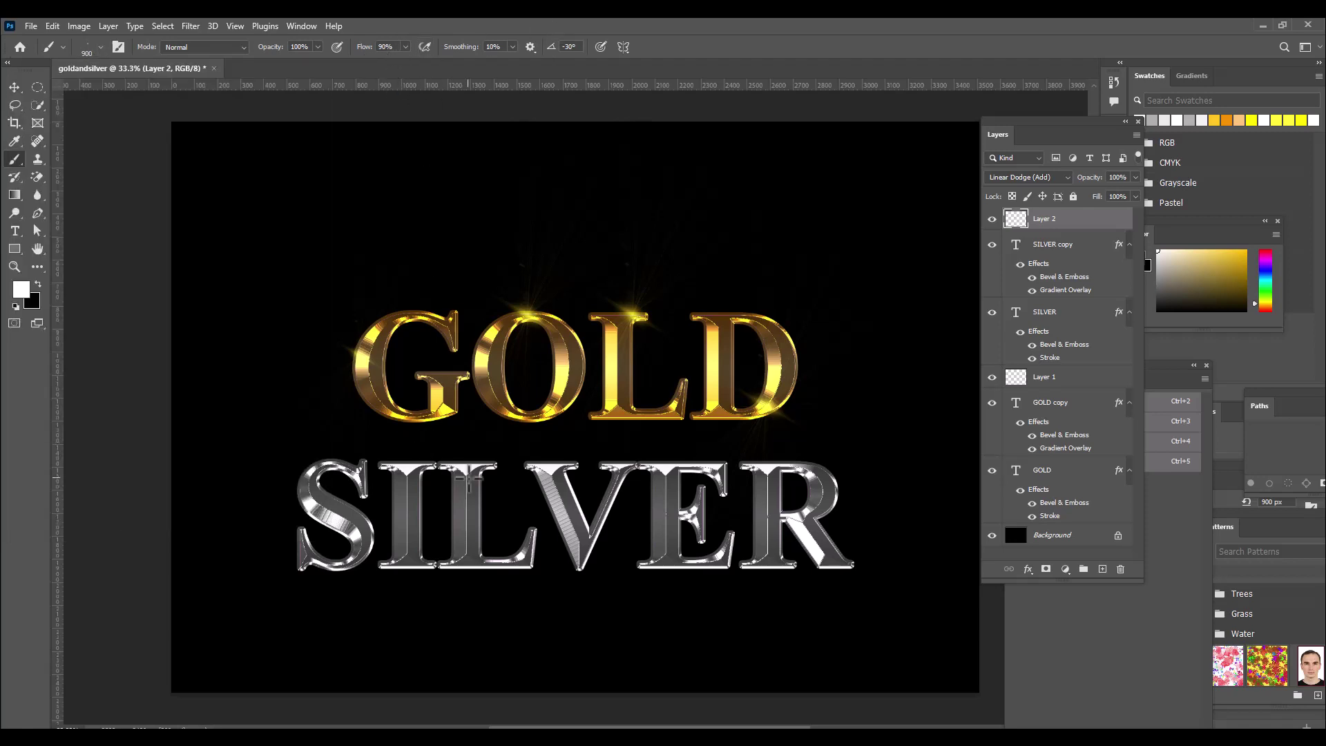
key("bracketright")
key("bracketright")
key("bracketright")
key("bracketright")
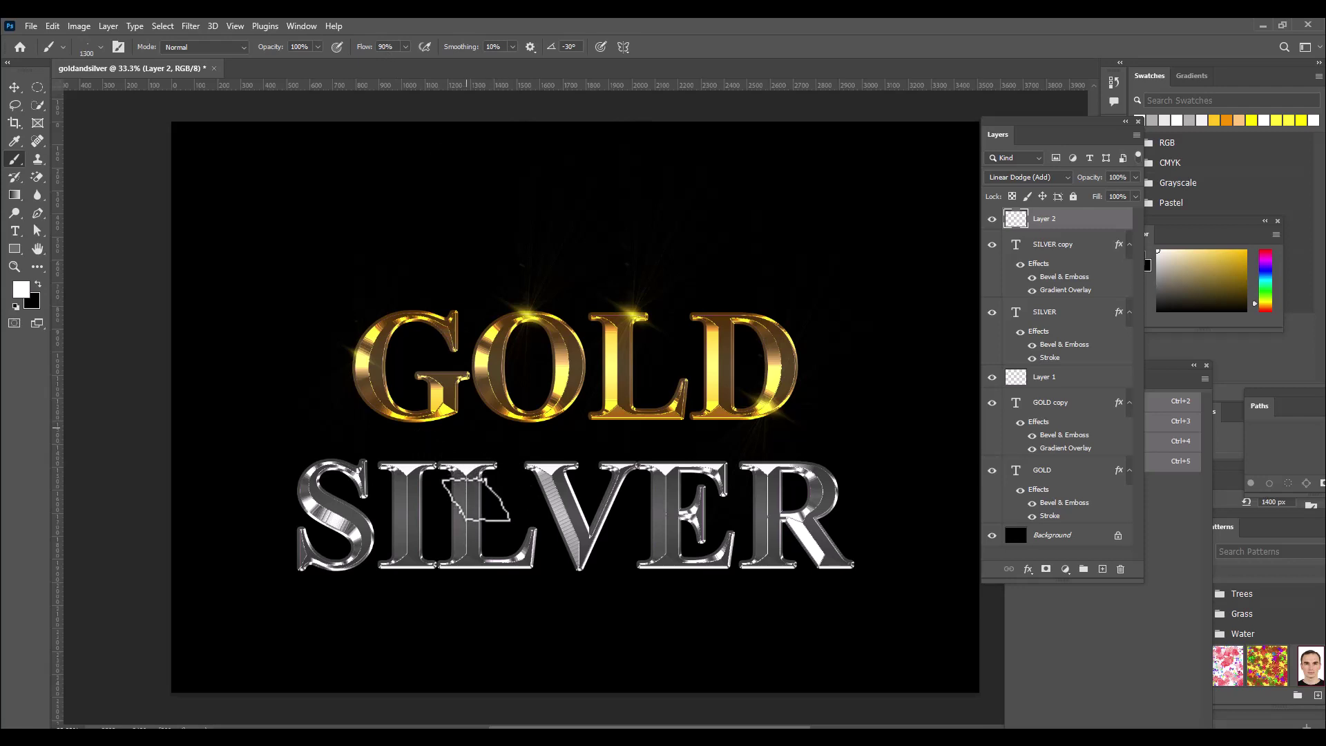
key("bracketright")
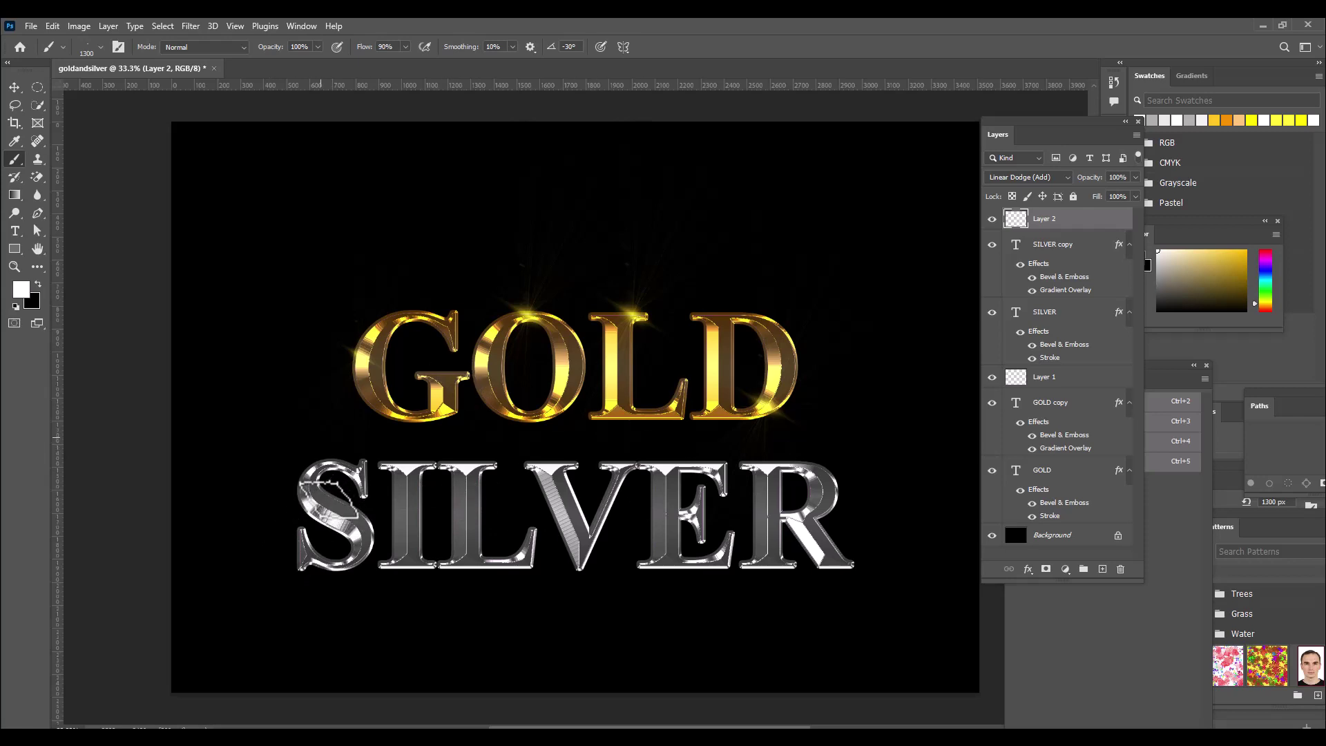
left_click(325, 458)
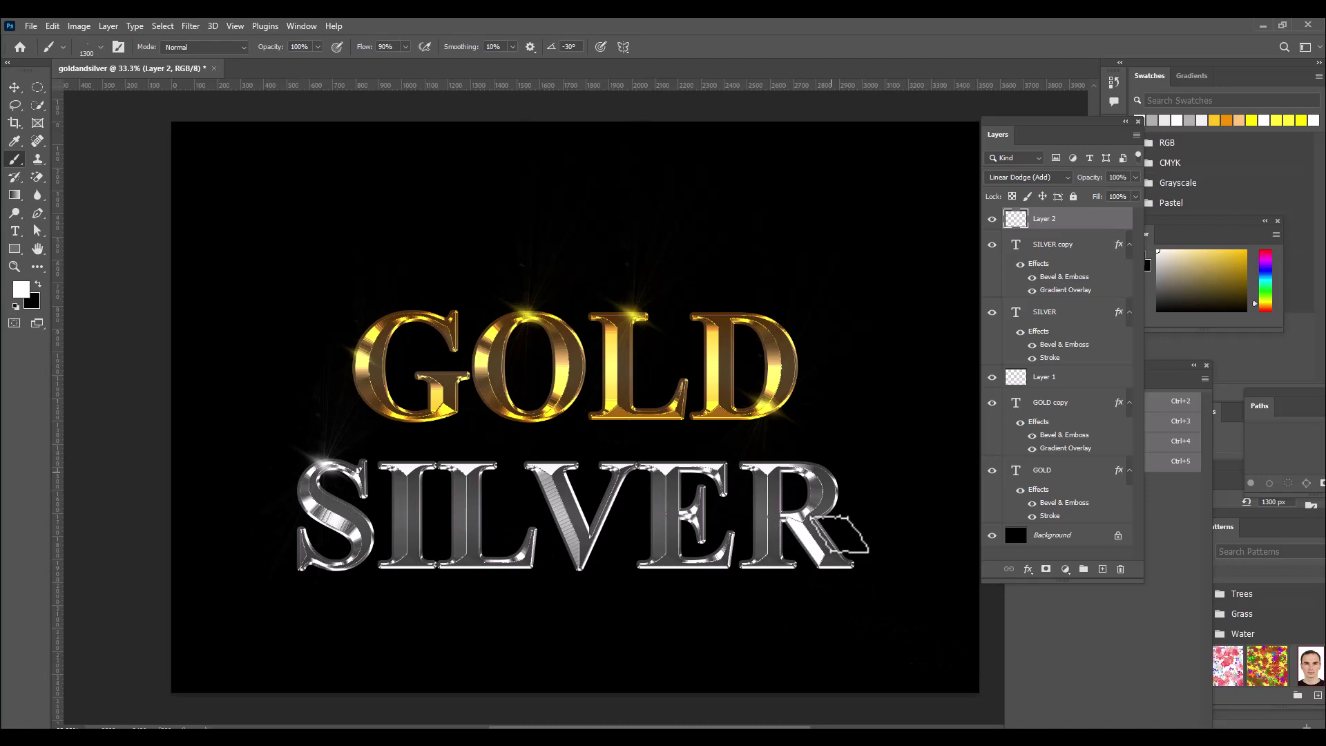
Stamp a 1500 px white flare on the outer curve of the R in SILVER
key("bracketright")
key("bracketright")
key("bracketright")
key("bracketright")
key("bracketright")
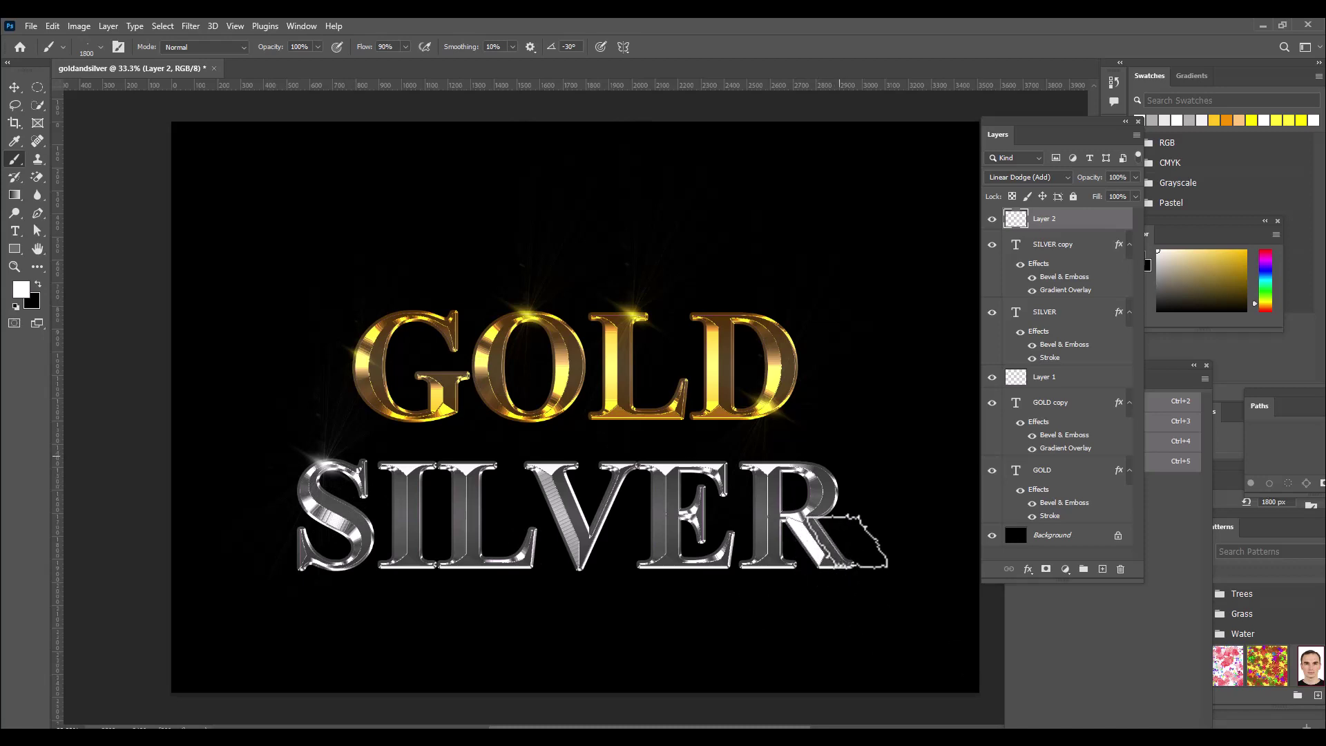
key("bracketleft")
key("bracketleft")
key("bracketleft")
key("bracketleft")
key("bracketleft")
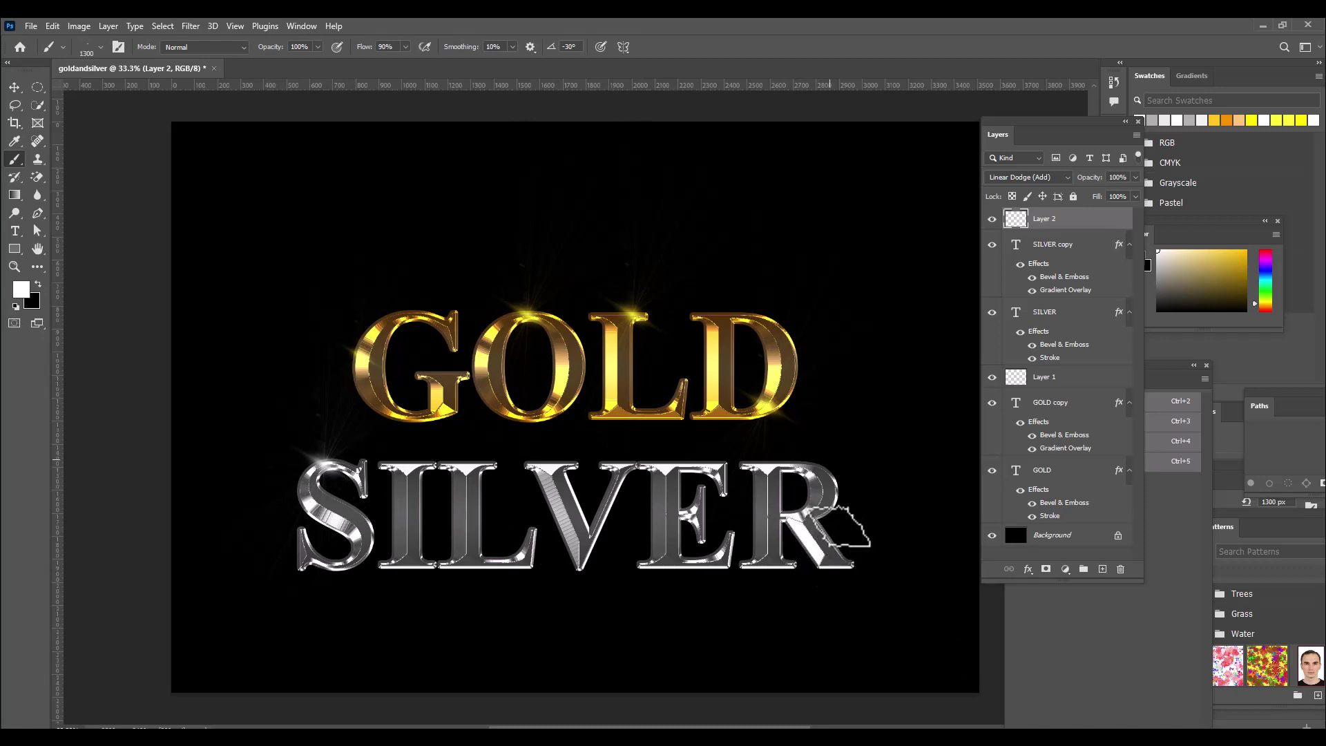
key("bracketright")
key("bracketright")
left_click(835, 494)
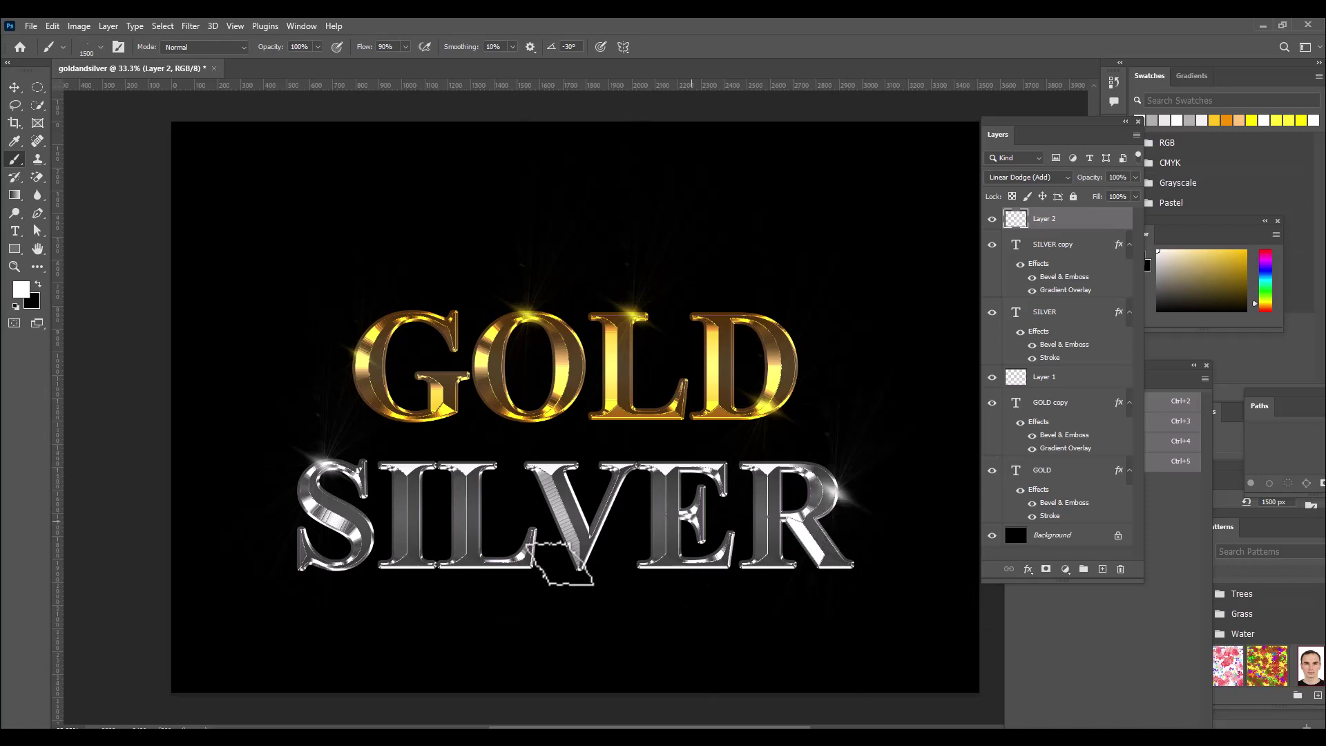
Stamp a smaller white flare on the lower part of the V in SILVER
key("bracketleft")
key("bracketleft")
key("bracketleft")
key("bracketleft")
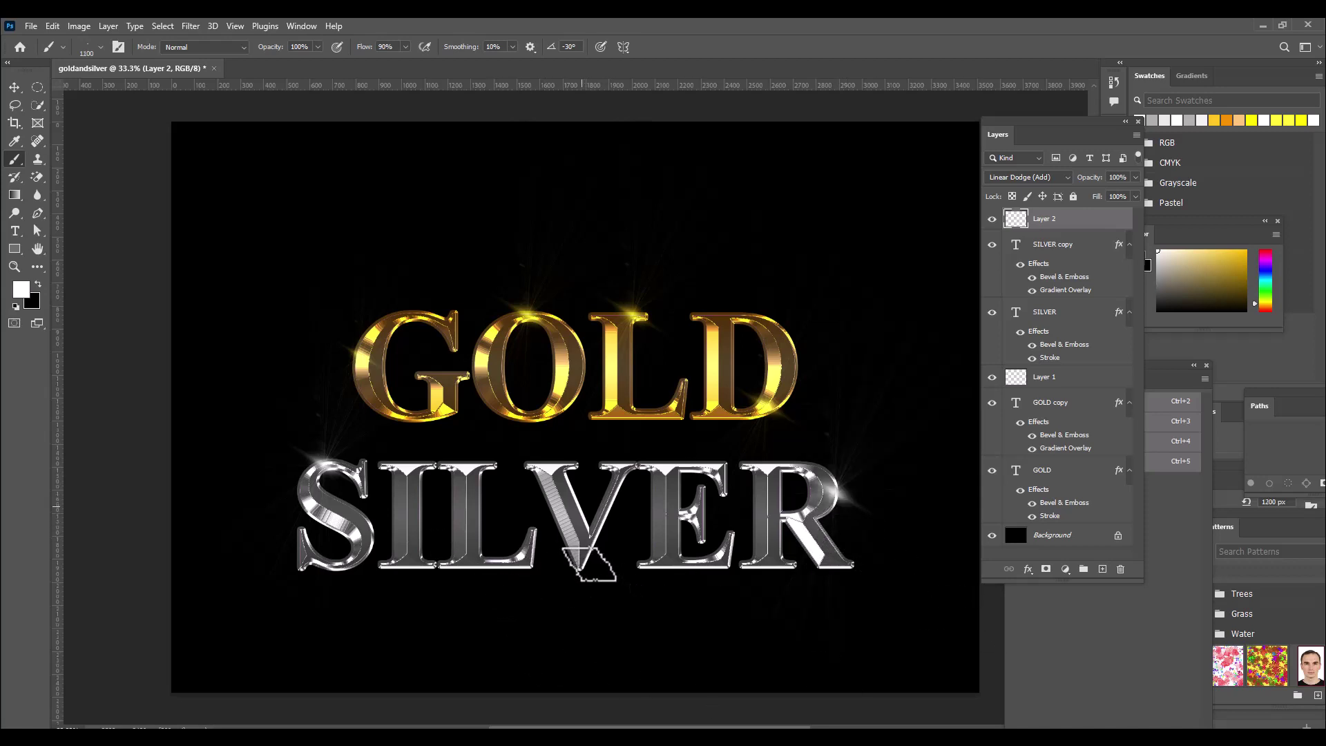
key("bracketleft")
key("bracketleft")
key("bracketleft")
key("bracketright")
key("bracketright")
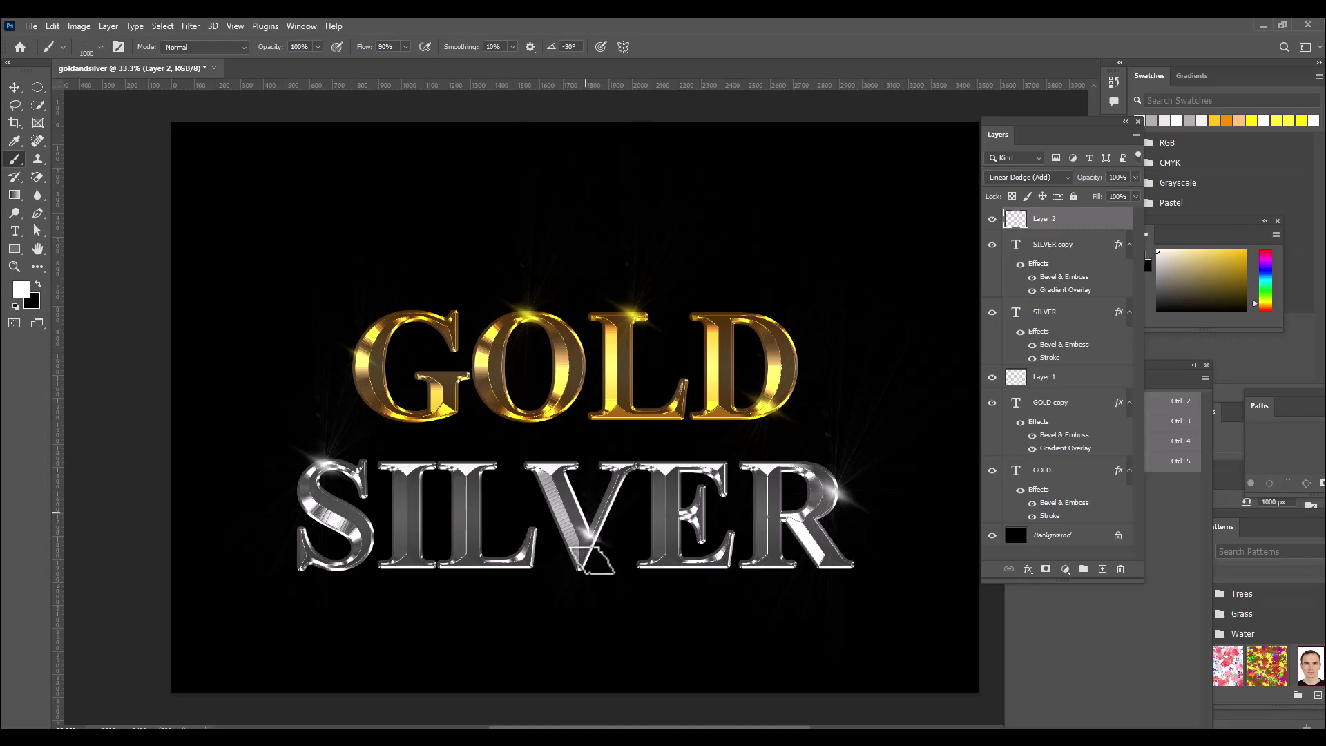
key("bracketleft")
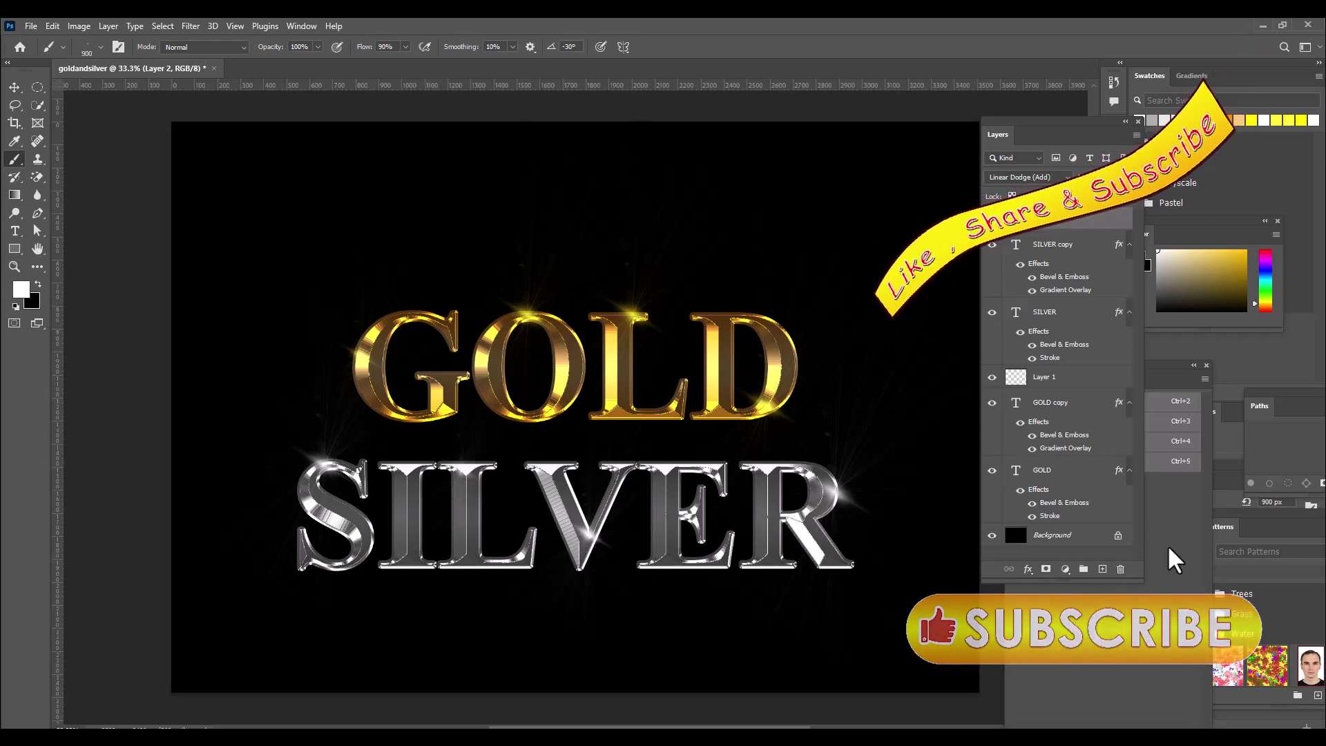
scroll(973, 521, "up", 1)
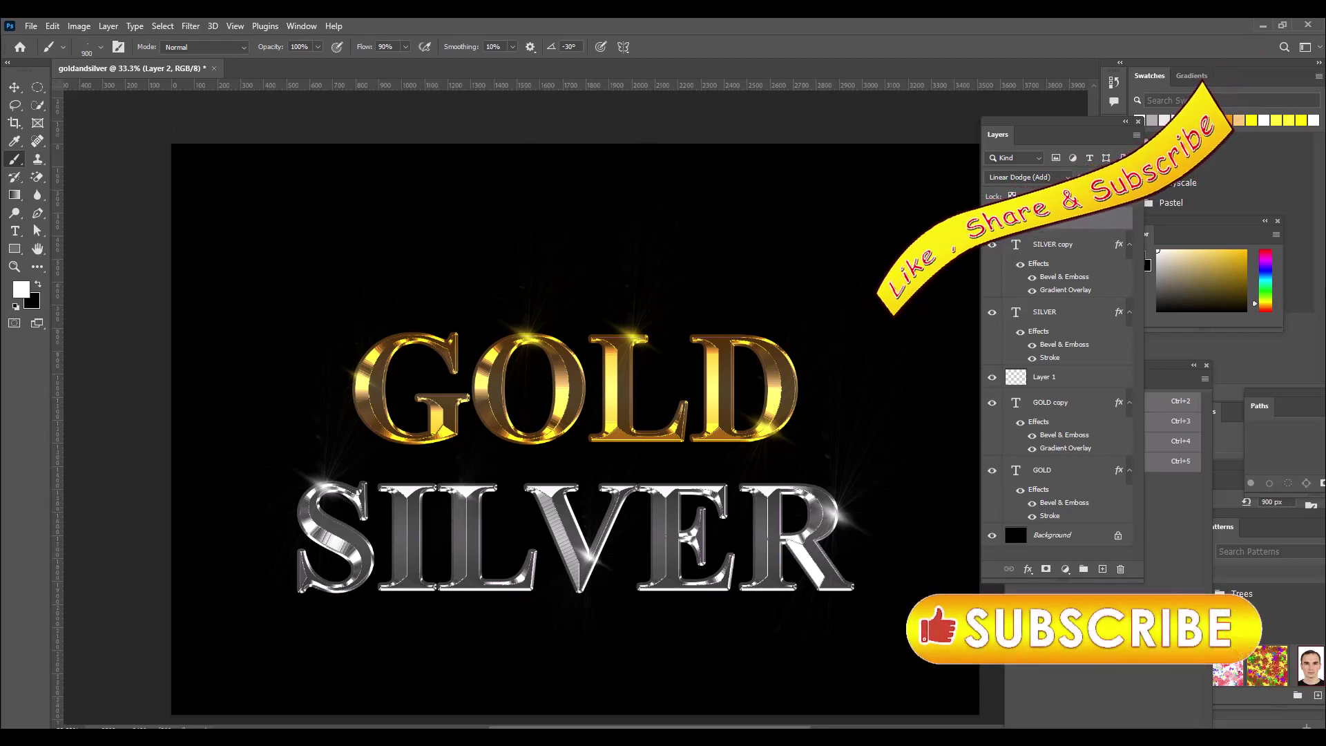